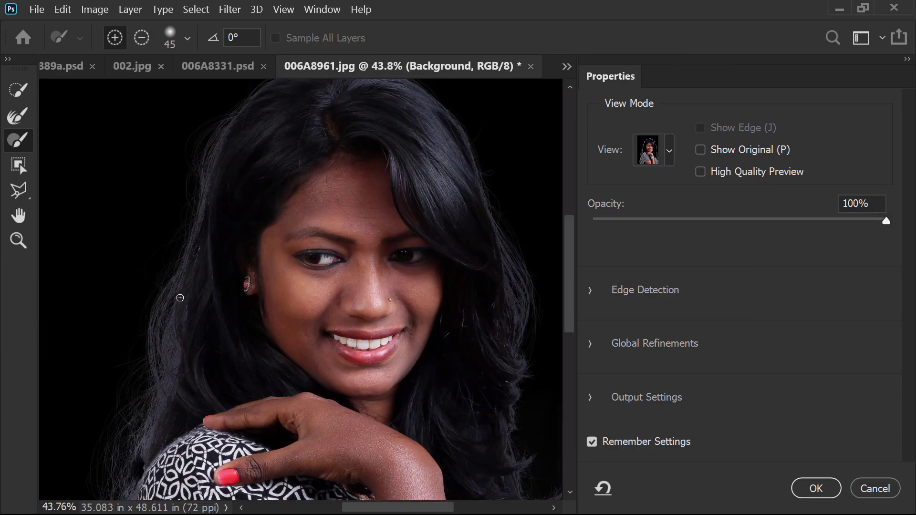
# - Cycle through the open photos to bring up the 1I2A9239.jpg document
pyautogui.click(590, 344)
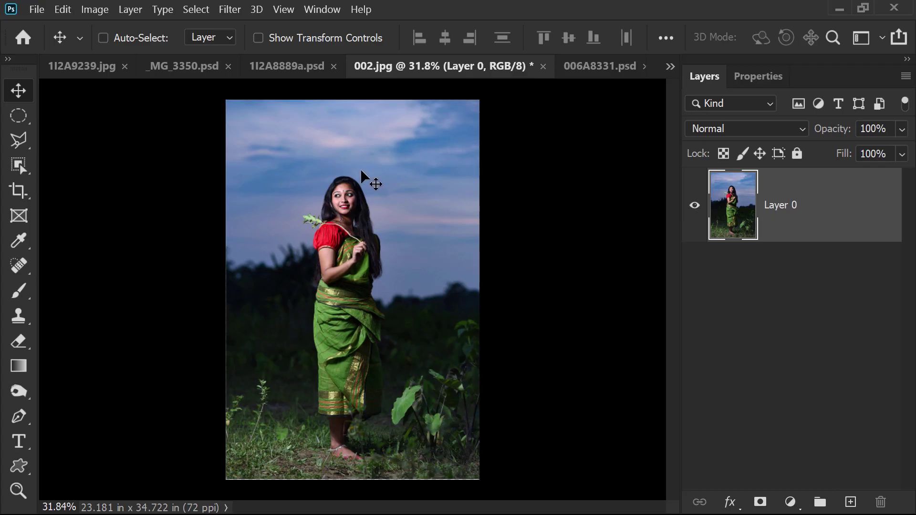
pyautogui.hotkey('ctrl', 'Tab')
pyautogui.hotkey('ctrl', 'Tab')
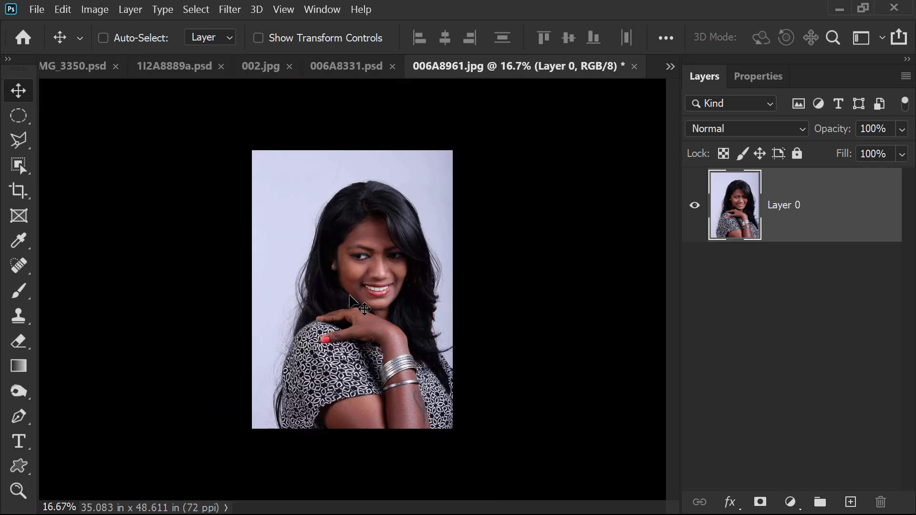
pyautogui.hotkey('ctrl', 'Tab')
pyautogui.hotkey('ctrl', 'Tab')
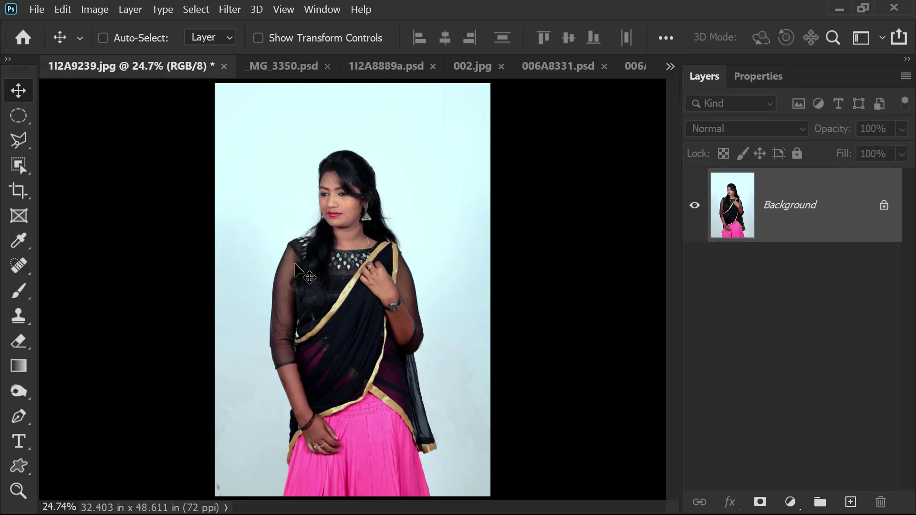
pyautogui.click(22, 142)
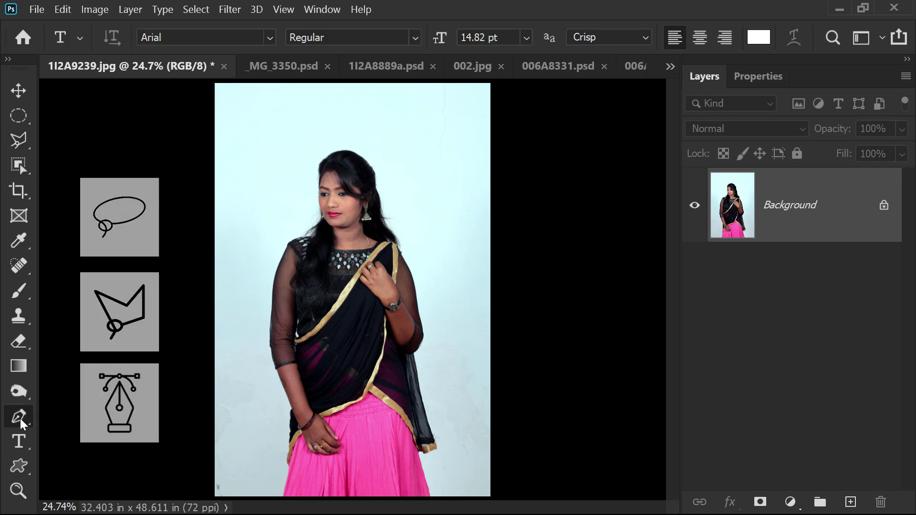
pyautogui.click(20, 418)
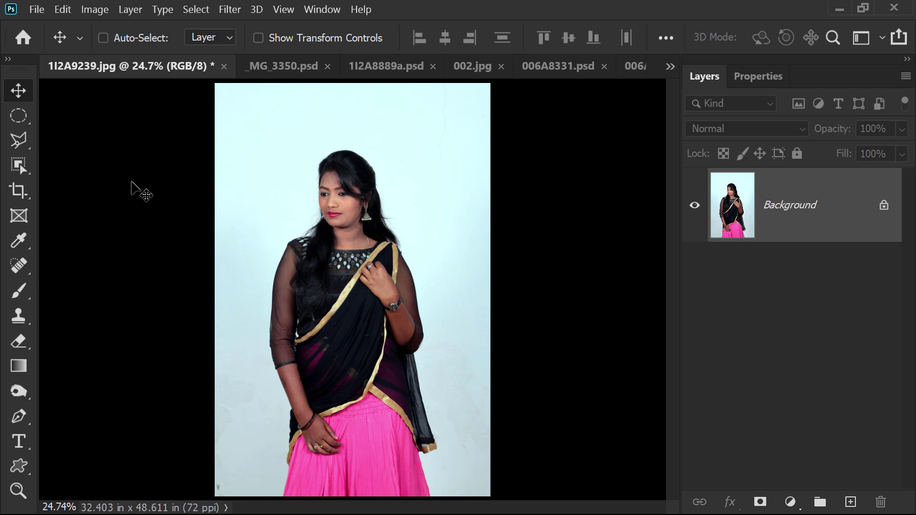
# - Try selecting the woman with the Quick Selection tool at brush size 200, and clear the selection
pyautogui.click(18, 165)
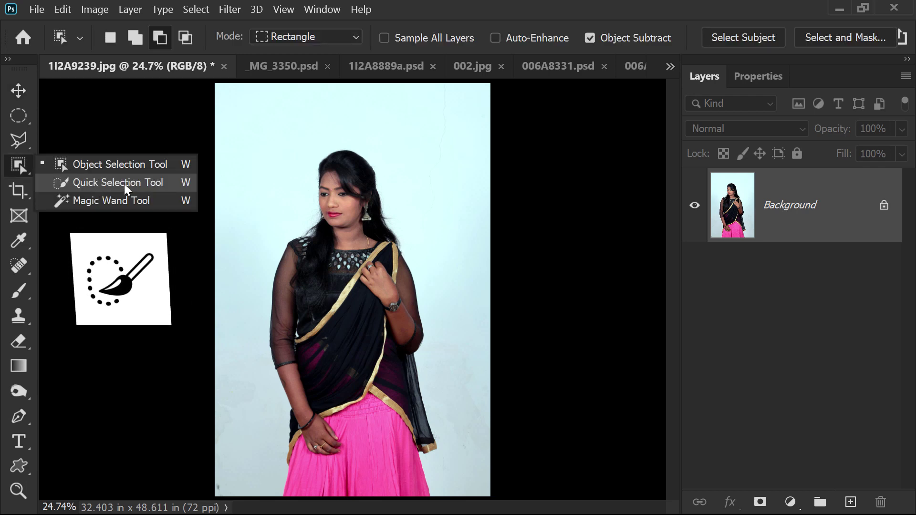
pyautogui.click(143, 185)
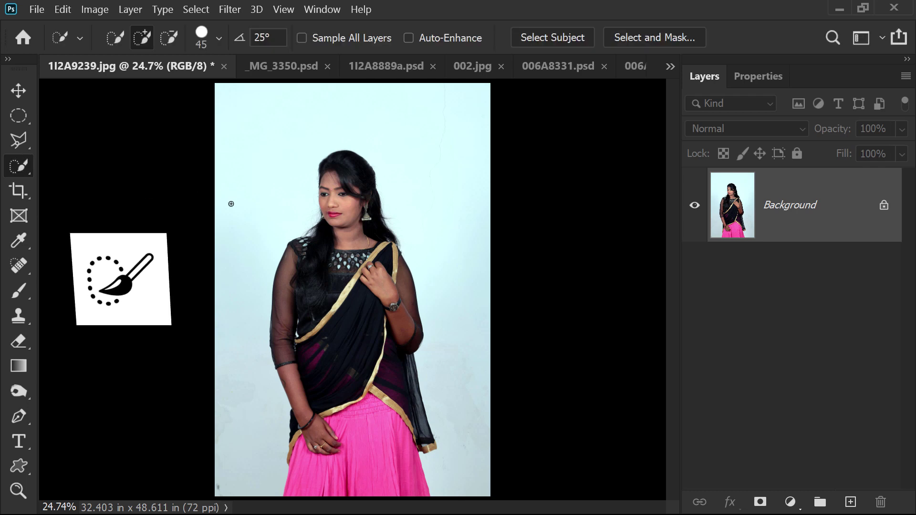
pyautogui.press(']')
pyautogui.press(']')
pyautogui.press(']')
pyautogui.press(']')
pyautogui.press(']')
pyautogui.press(']')
pyautogui.press(']')
pyautogui.press(']')
pyautogui.press(']')
pyautogui.press(']')
pyautogui.moveTo(343, 173)
pyautogui.mouseDown()
pyautogui.moveTo(340, 237)
pyautogui.moveTo(317, 277)
pyautogui.mouseUp()
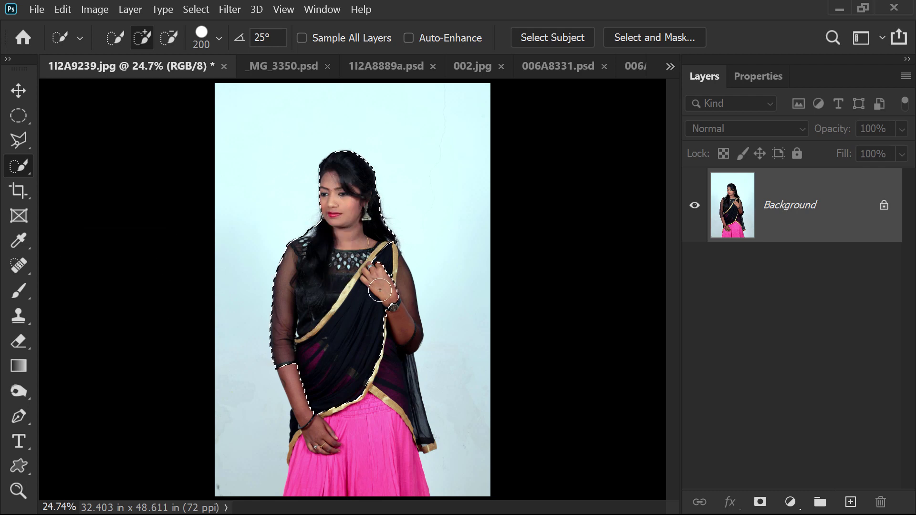
pyautogui.moveTo(379, 290); pyautogui.dragTo(394, 309)
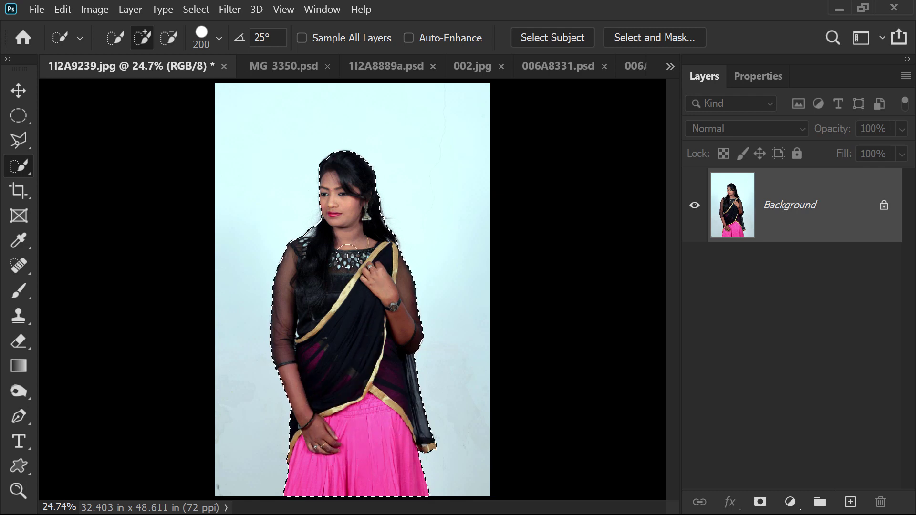
pyautogui.hotkey('ctrl', 'd')
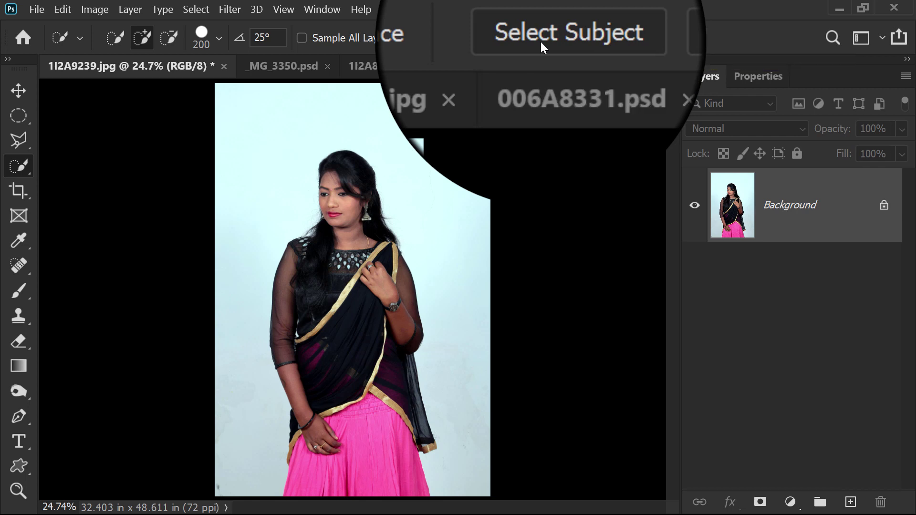
# - Try the automatic Select Subject command on the woman, and deselect
pyautogui.click(556, 35)
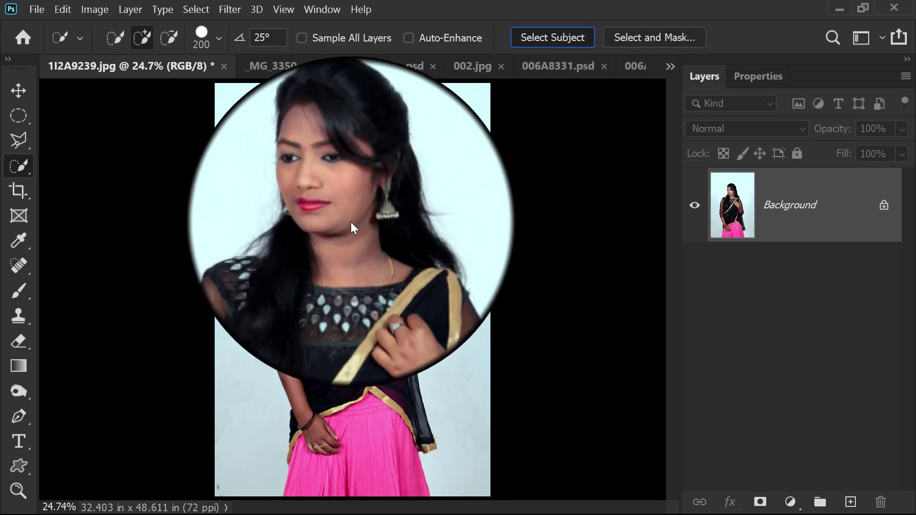
pyautogui.rightClick(352, 222)
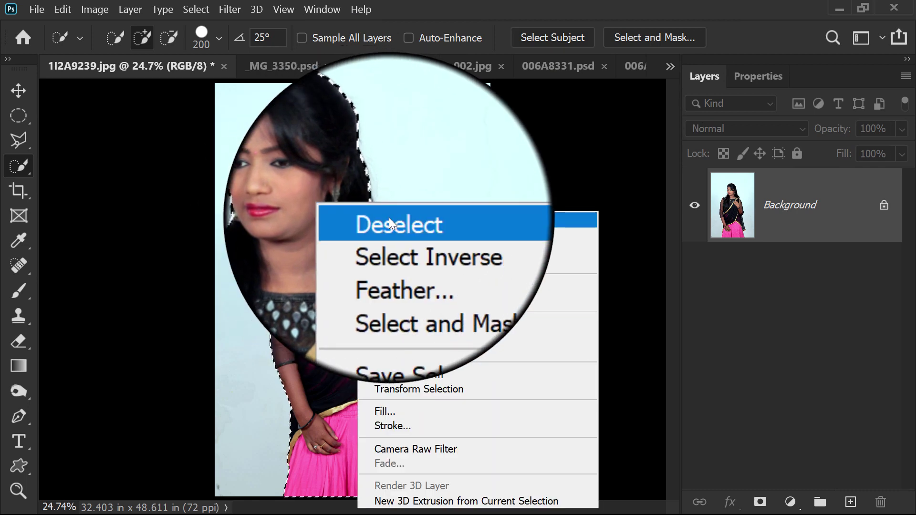
pyautogui.click(377, 229)
# - Select the woman with the Object Selection tool in Rectangle mode by framing her whole figure
pyautogui.rightClick(19, 167)
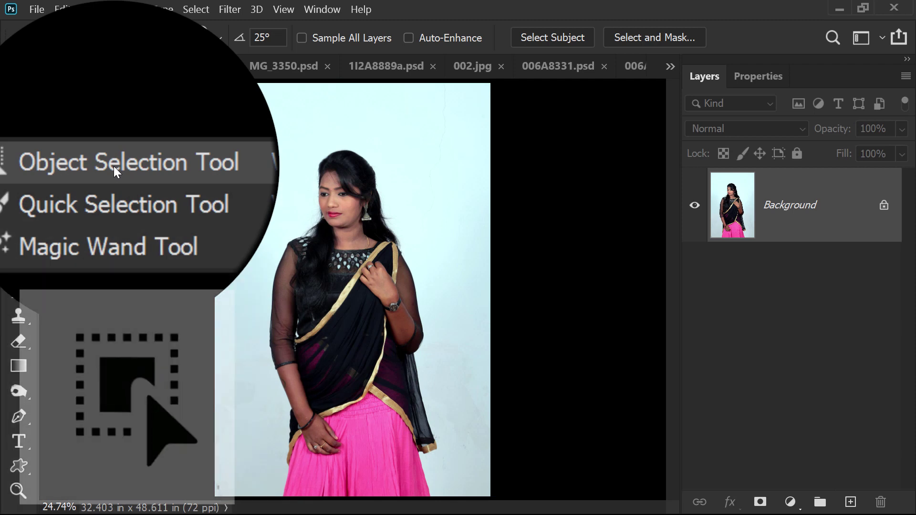
pyautogui.click(114, 166)
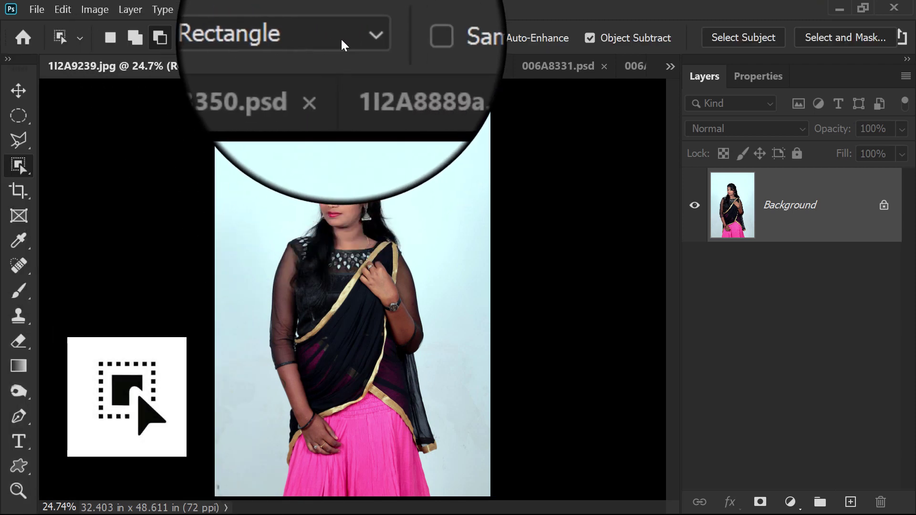
pyautogui.click(294, 38)
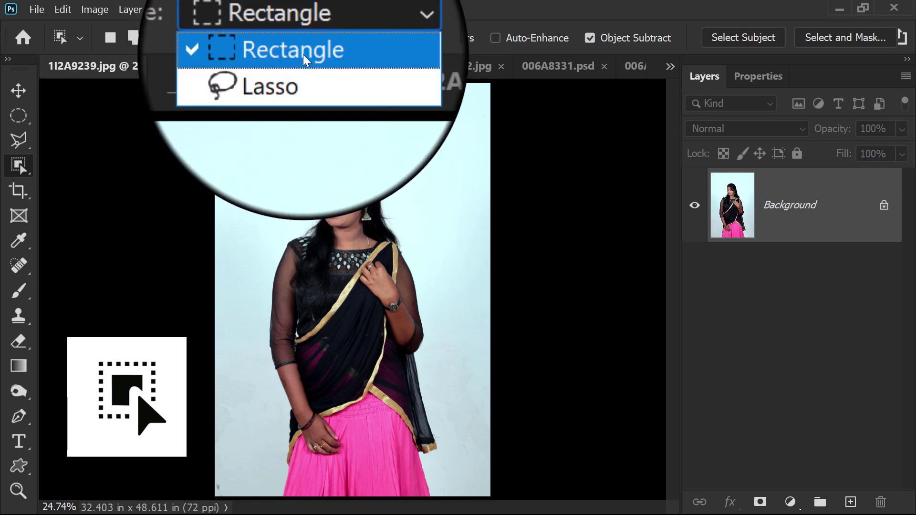
pyautogui.click(302, 54)
pyautogui.moveTo(241, 126)
pyautogui.mouseDown()
pyautogui.moveTo(471, 474)
pyautogui.moveTo(472, 507)
pyautogui.mouseUp()
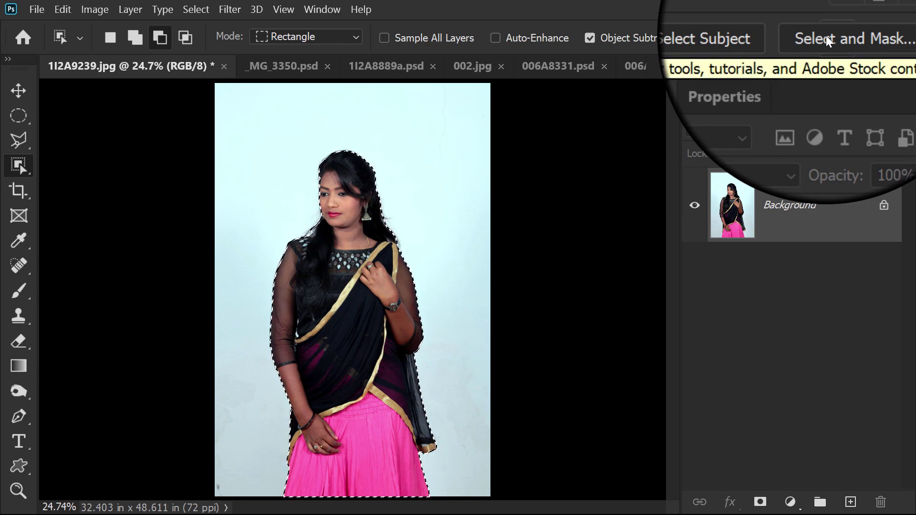
# - Open the selection in Select and Mask and turn off Show Edge, Show Original and High Quality Preview
pyautogui.click(826, 35)
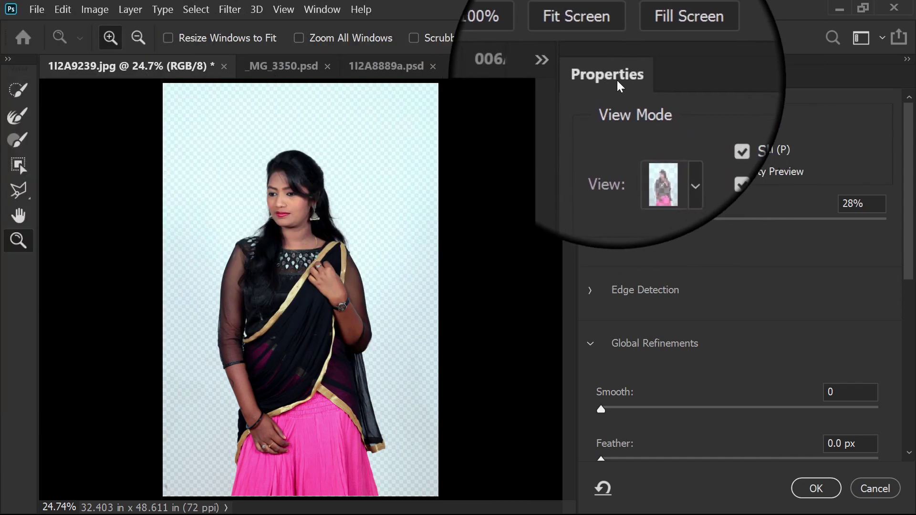
pyautogui.moveTo(906, 143); pyautogui.dragTo(906, 271)
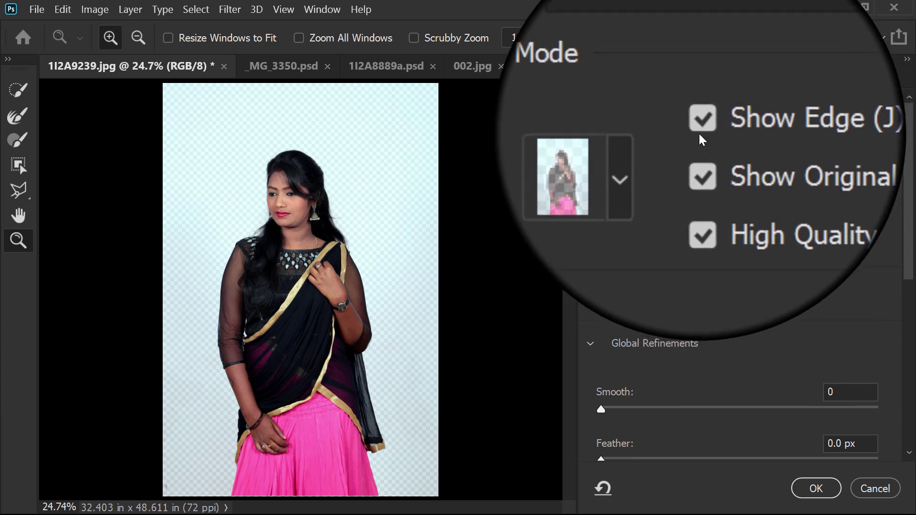
pyautogui.click(699, 128)
pyautogui.click(703, 184)
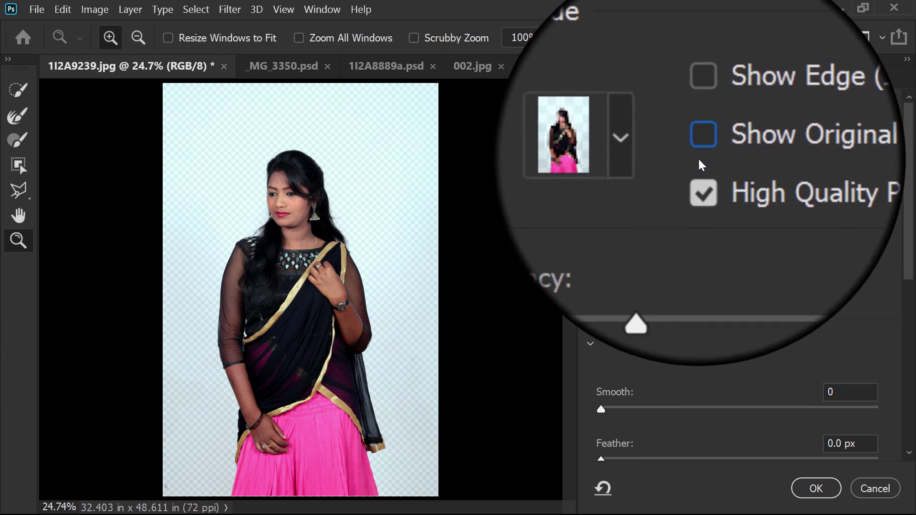
pyautogui.click(703, 243)
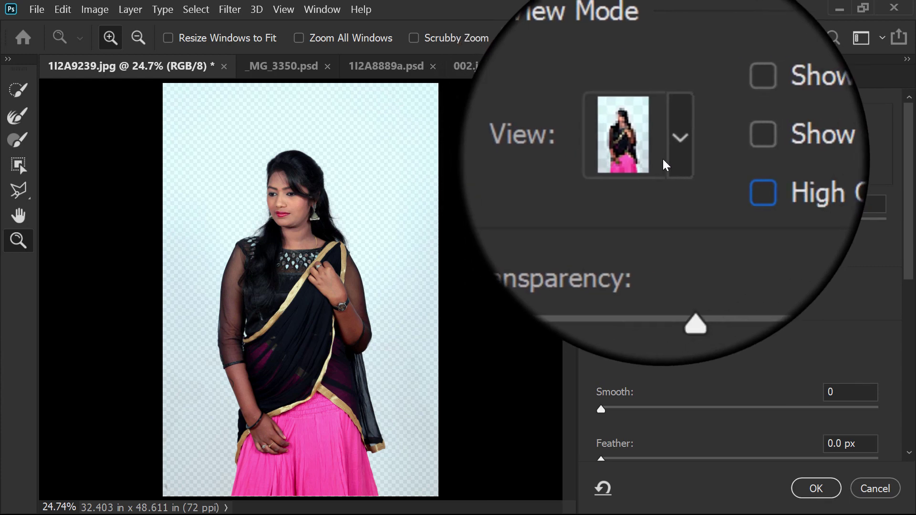
# - Preview the cutout in the On Black view and examine the hair and shoulder edges
pyautogui.click(668, 156)
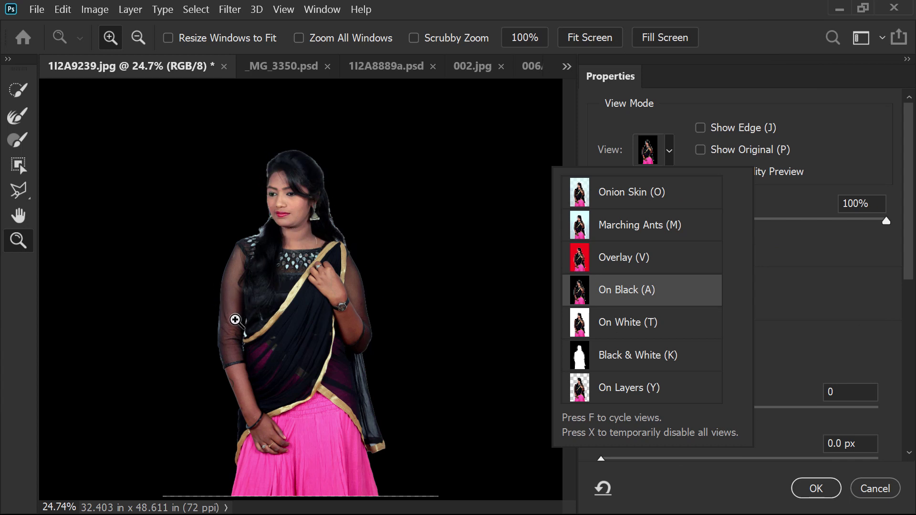
pyautogui.click(249, 232)
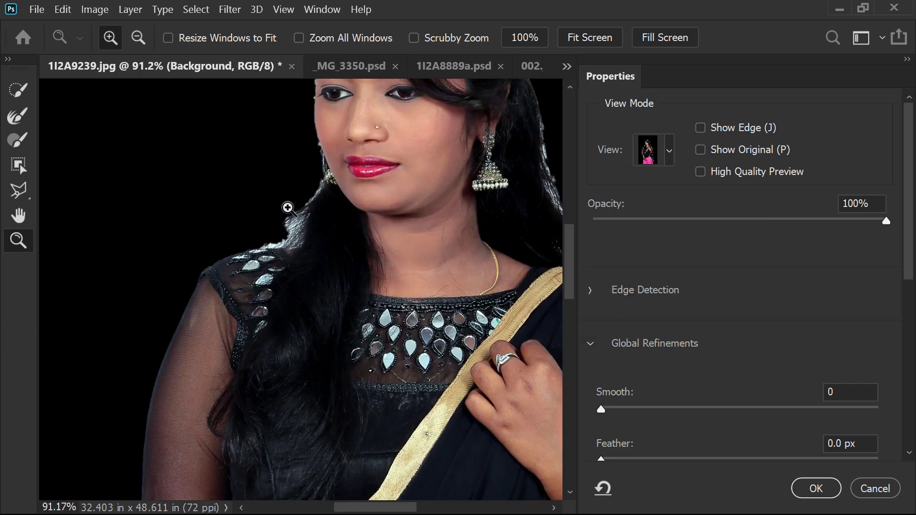
pyautogui.moveTo(460, 180); pyautogui.dragTo(296, 188)
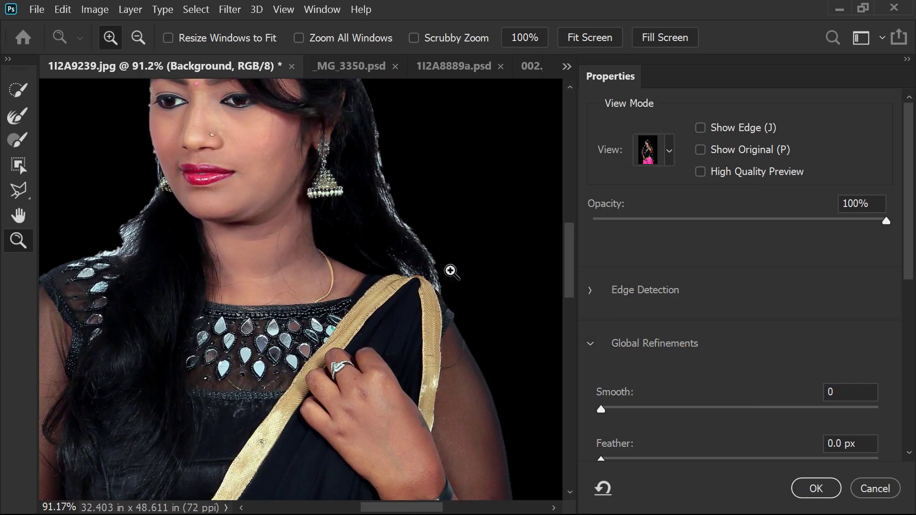
# - Preview the mask in Black & White and On Layers, and inspect the face, hair and sleeve edges against transparency
pyautogui.click(669, 152)
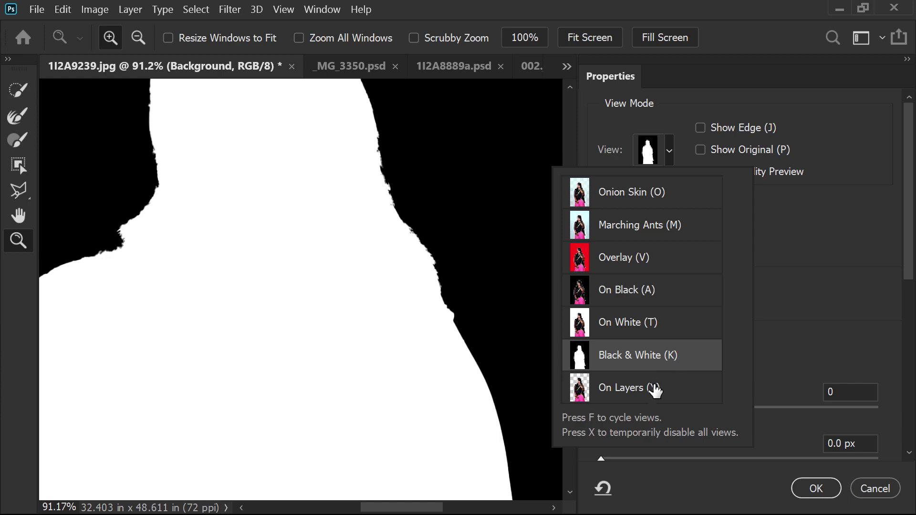
pyautogui.click(655, 390)
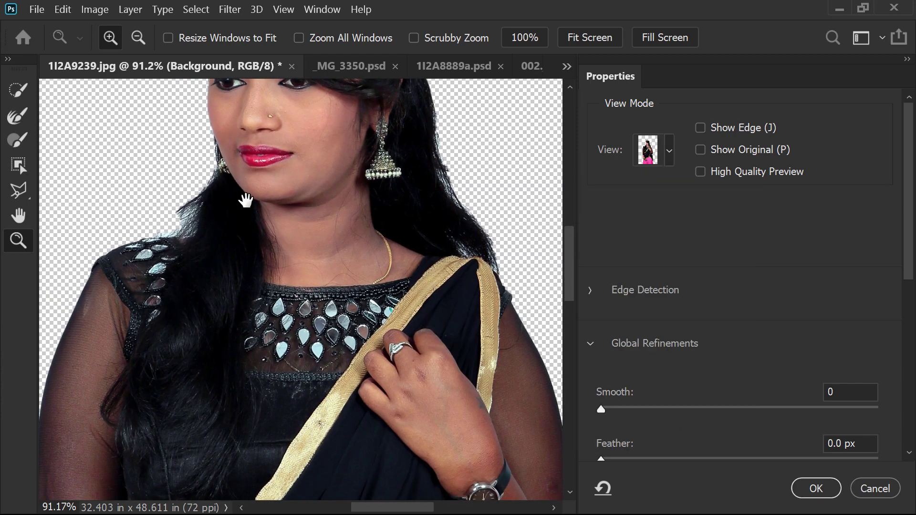
pyautogui.moveTo(241, 197); pyautogui.dragTo(252, 313)
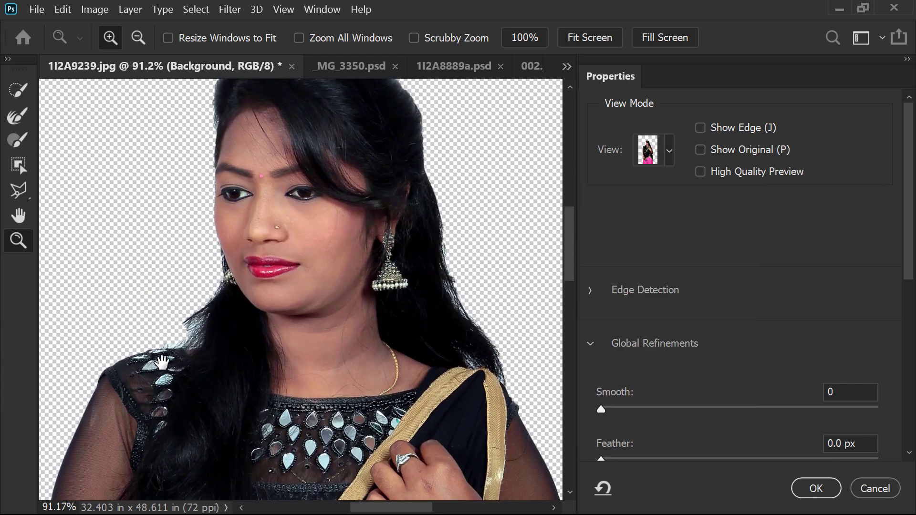
pyautogui.moveTo(182, 360); pyautogui.dragTo(299, 127)
pyautogui.moveTo(329, 321); pyautogui.dragTo(153, 346)
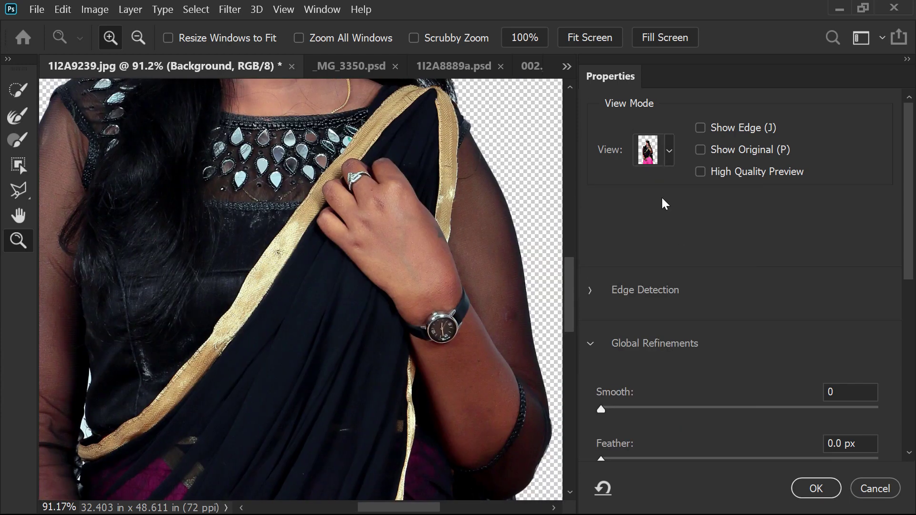
pyautogui.click(669, 151)
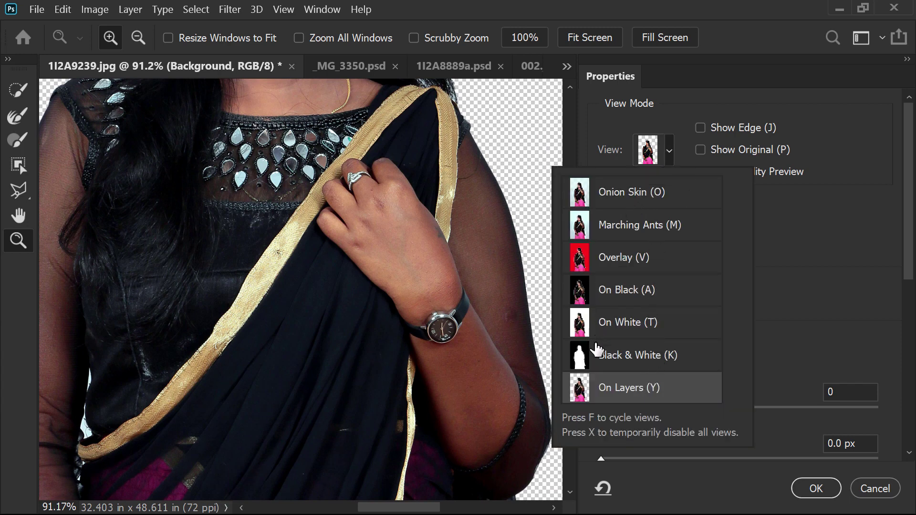
pyautogui.click(773, 239)
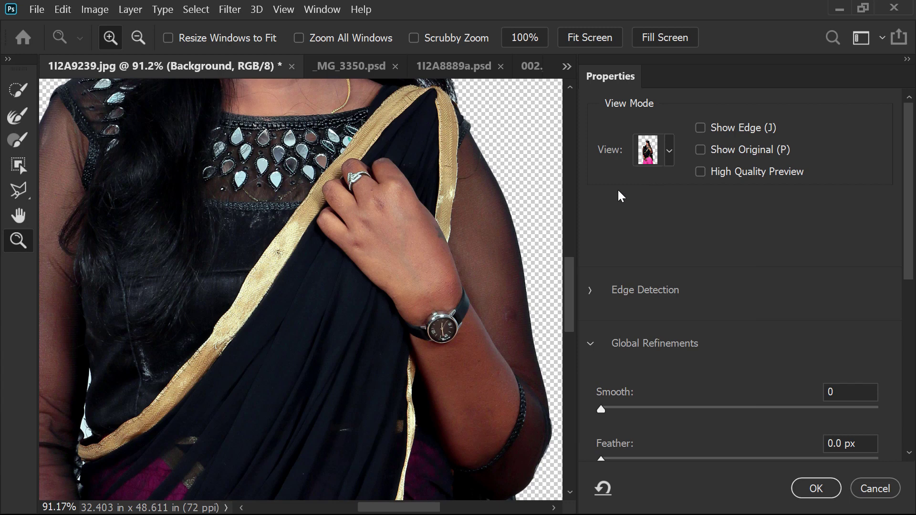
pyautogui.hotkey('ctrl', '0')
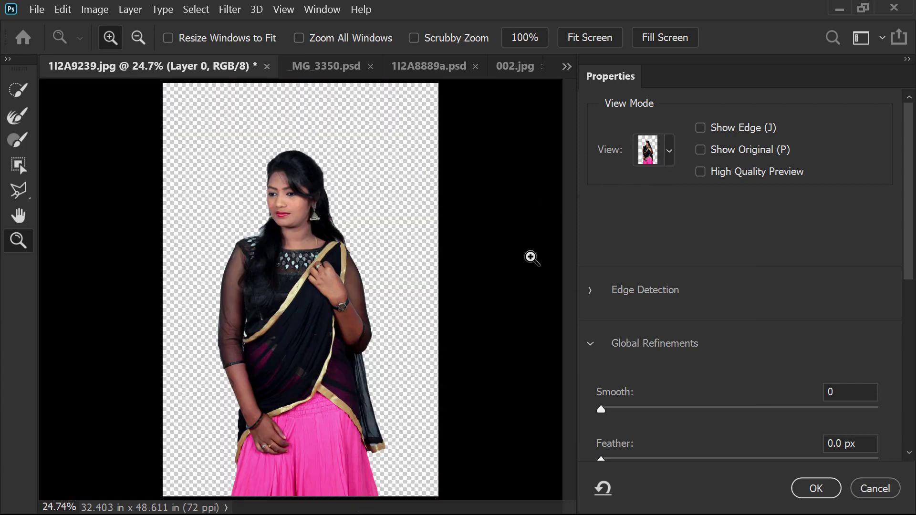
# - Cycle through all the view modes and end on Onion Skin
pyautogui.press('f')
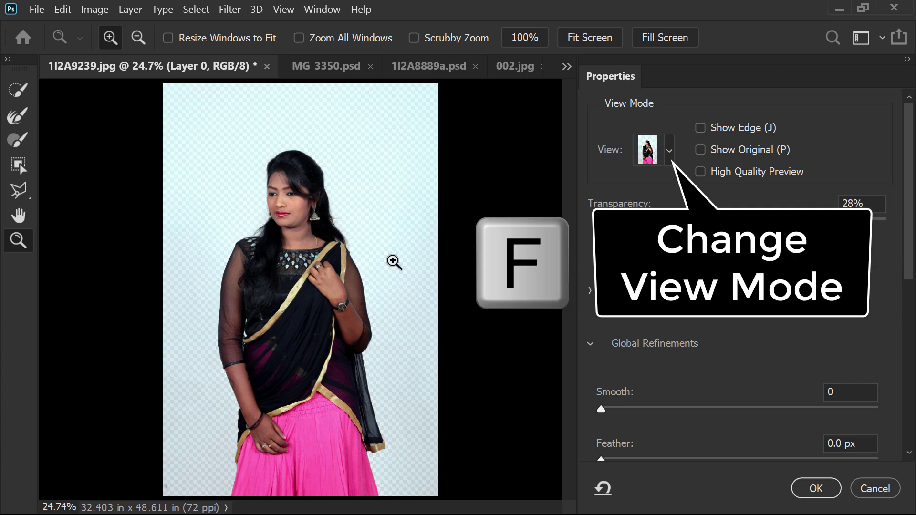
pyautogui.press('f')
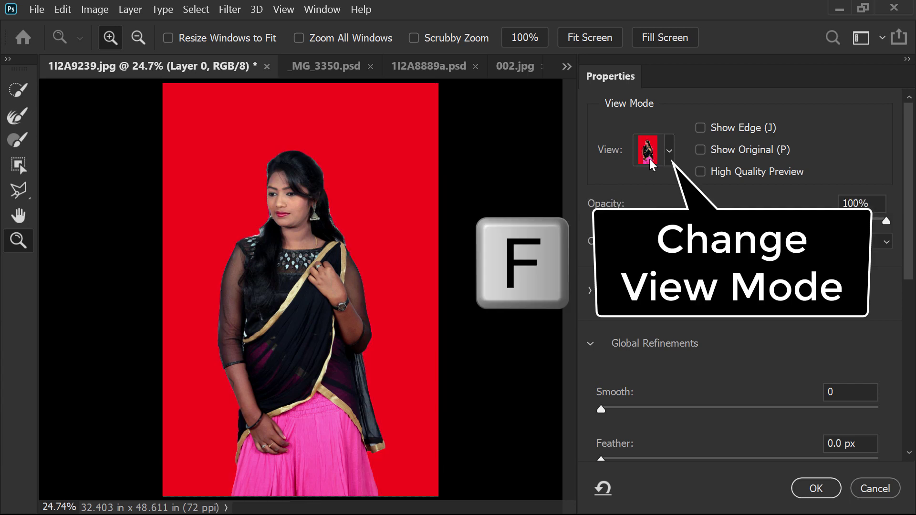
pyautogui.press('f')
pyautogui.press('f')
pyautogui.press('f')
pyautogui.press('f')
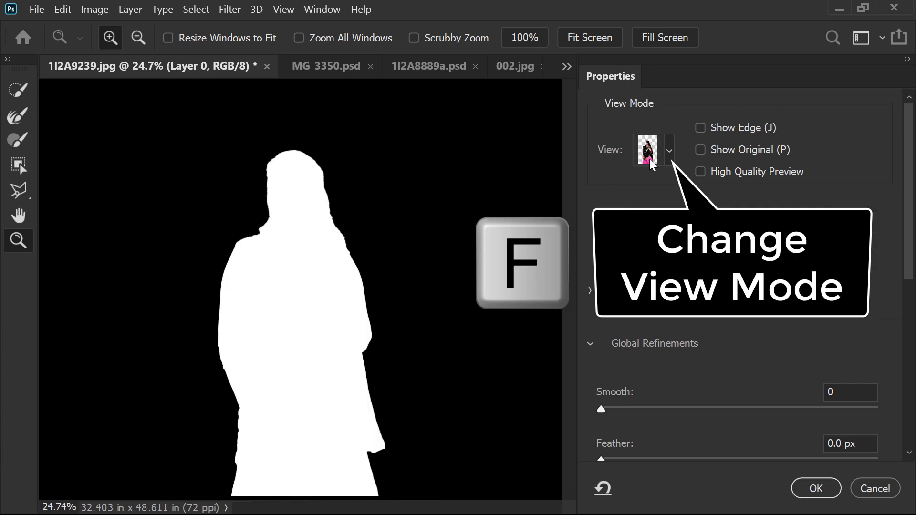
pyautogui.press('f')
pyautogui.press('f')
pyautogui.press('f')
pyautogui.press('f')
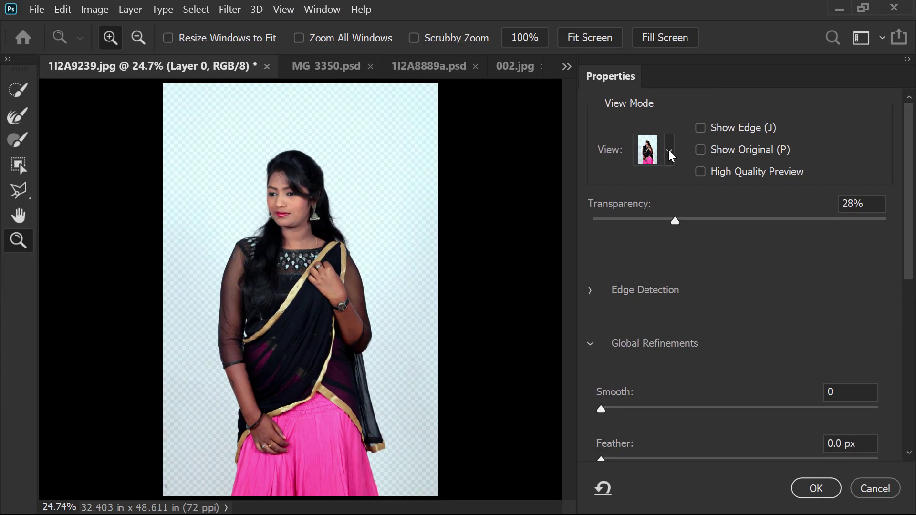
# - Switch the cutout preview to Overlay and set the overlay opacity to 58%
pyautogui.click(669, 151)
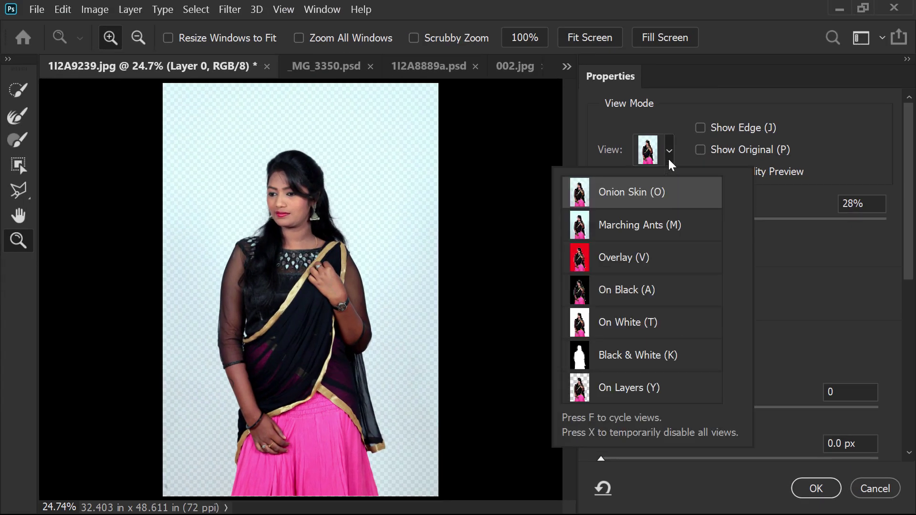
pyautogui.click(649, 260)
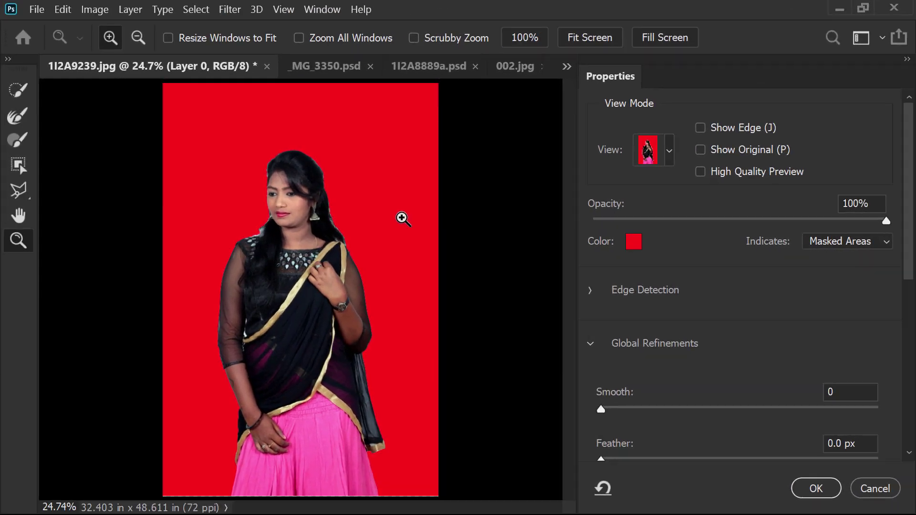
pyautogui.moveTo(361, 257); pyautogui.dragTo(400, 283)
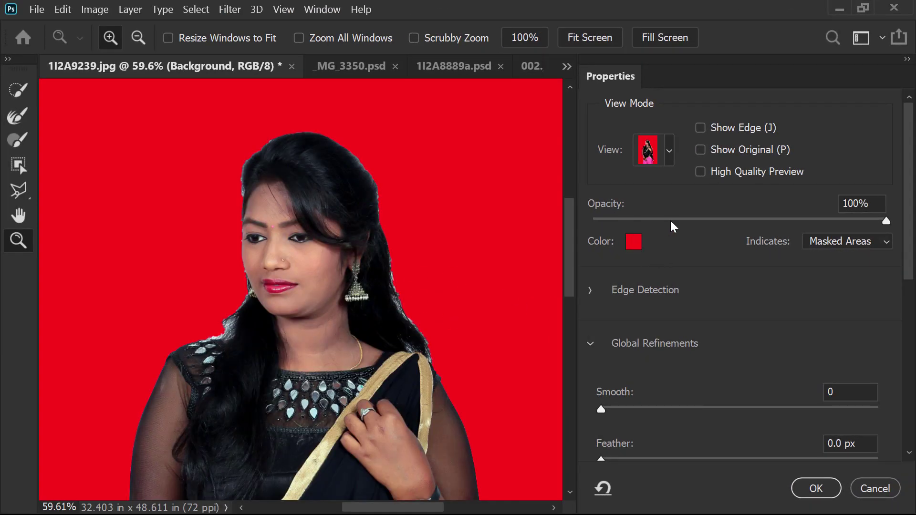
pyautogui.moveTo(845, 220); pyautogui.dragTo(711, 222)
pyautogui.moveTo(688, 220); pyautogui.dragTo(762, 220)
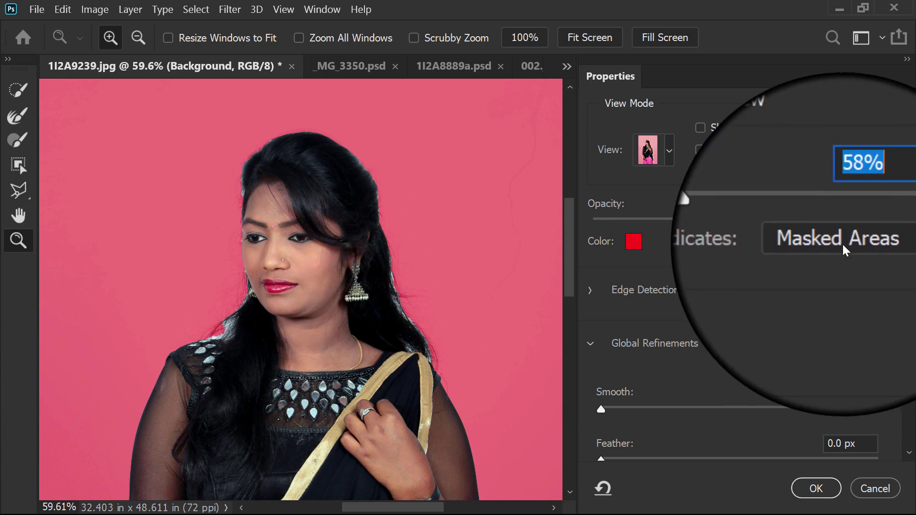
# - Make the overlay indicate Selected Areas and show it in dark blue at 70% opacity
pyautogui.click(823, 247)
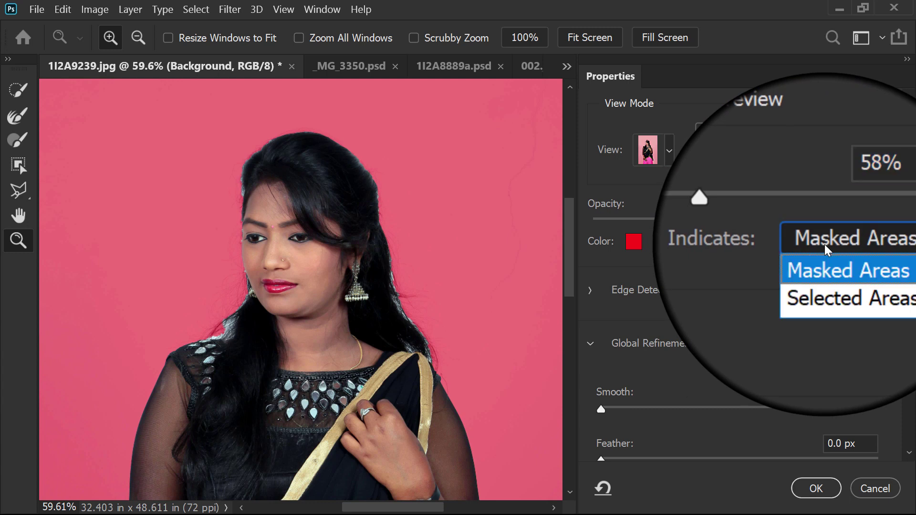
pyautogui.click(821, 275)
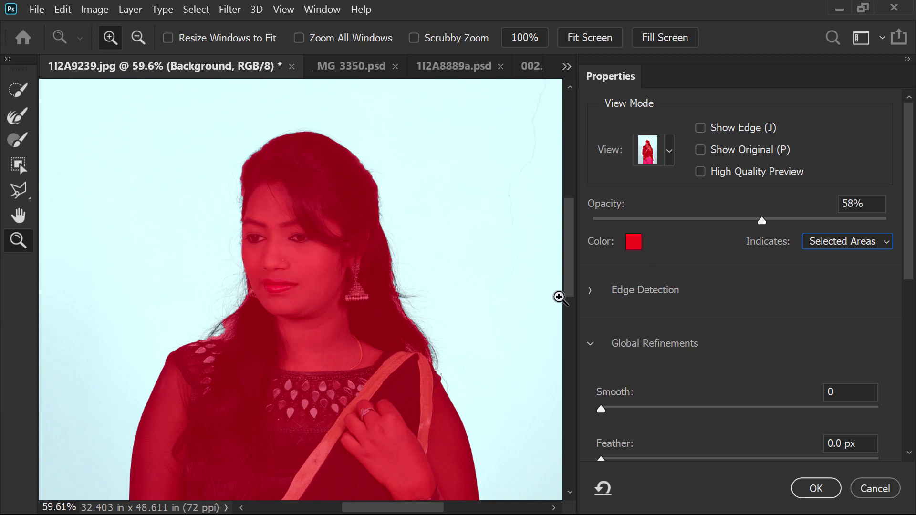
pyautogui.click(634, 243)
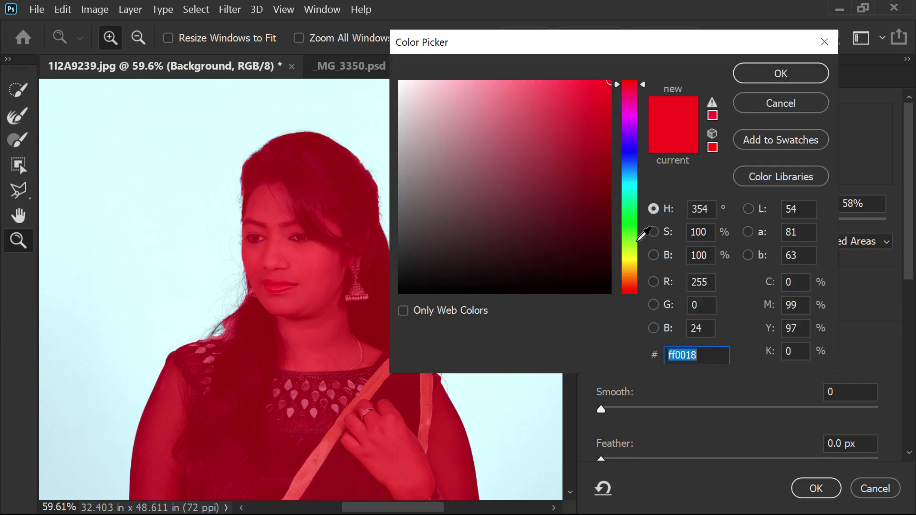
pyautogui.click(631, 153)
pyautogui.click(569, 178)
pyautogui.click(573, 233)
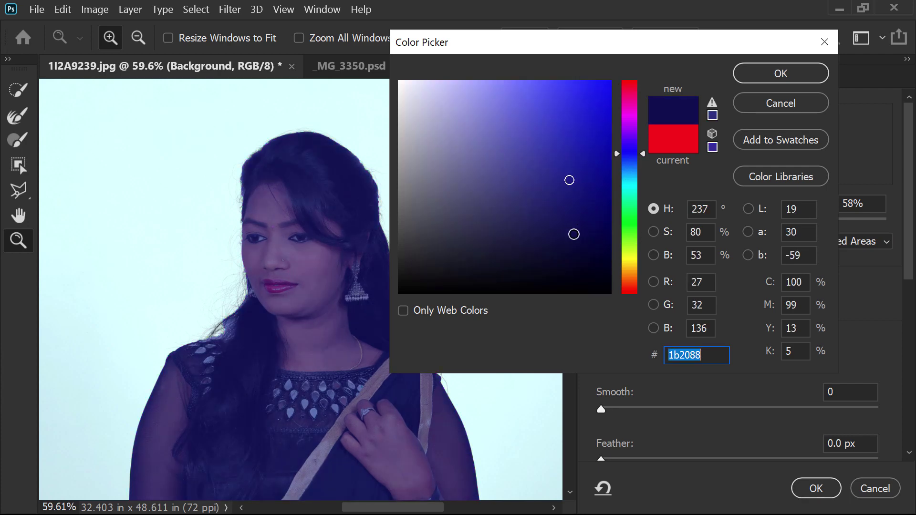
pyautogui.click(630, 142)
pyautogui.click(581, 129)
pyautogui.click(590, 215)
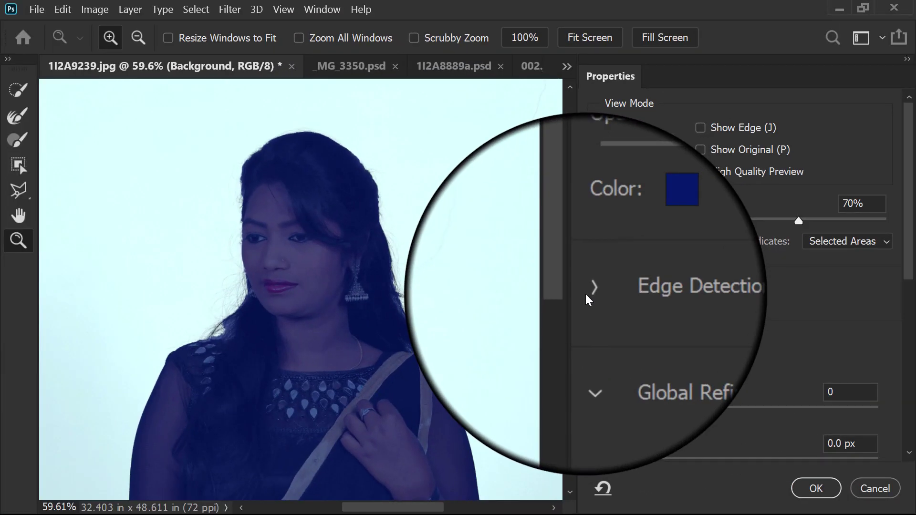
# - Review the Edge Detection and Global Refinements settings, leaving both sections collapsed
pyautogui.click(592, 292)
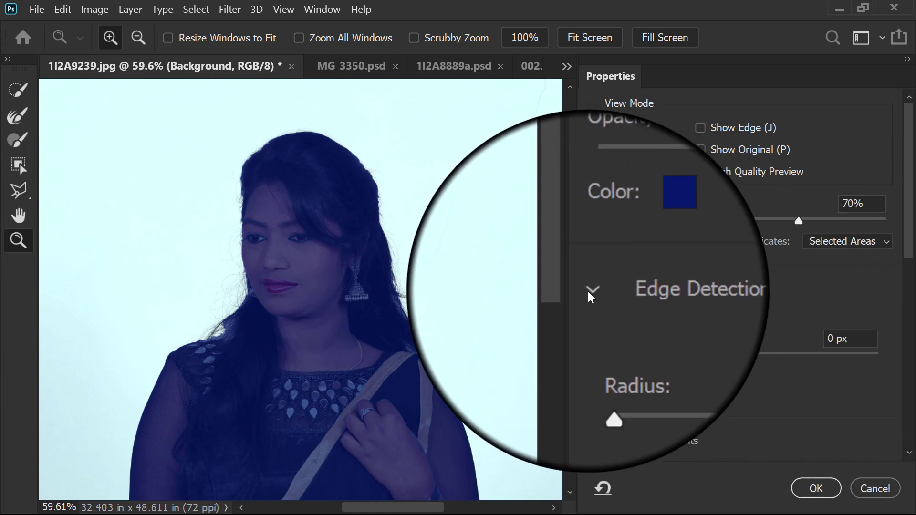
pyautogui.click(592, 292)
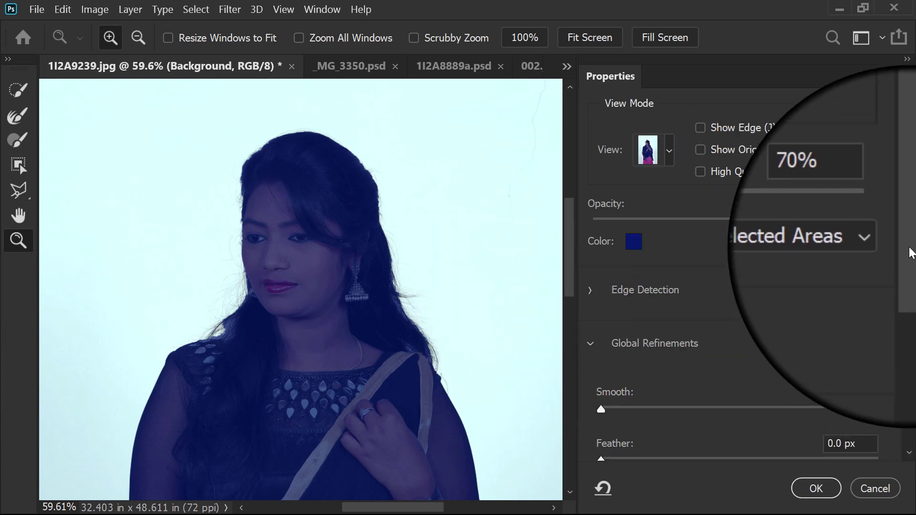
pyautogui.scroll(-2, 907, 315)
pyautogui.scroll(-3, 908, 315)
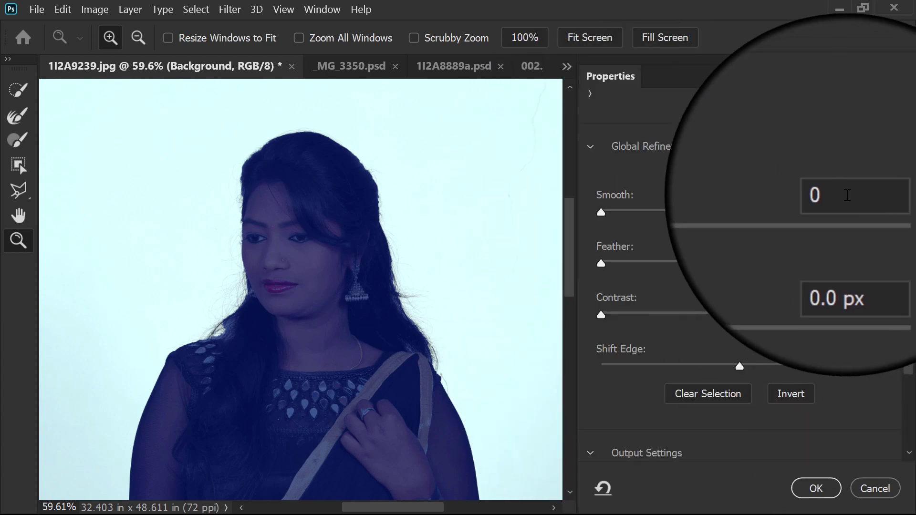
pyautogui.scroll(-1, 834, 368)
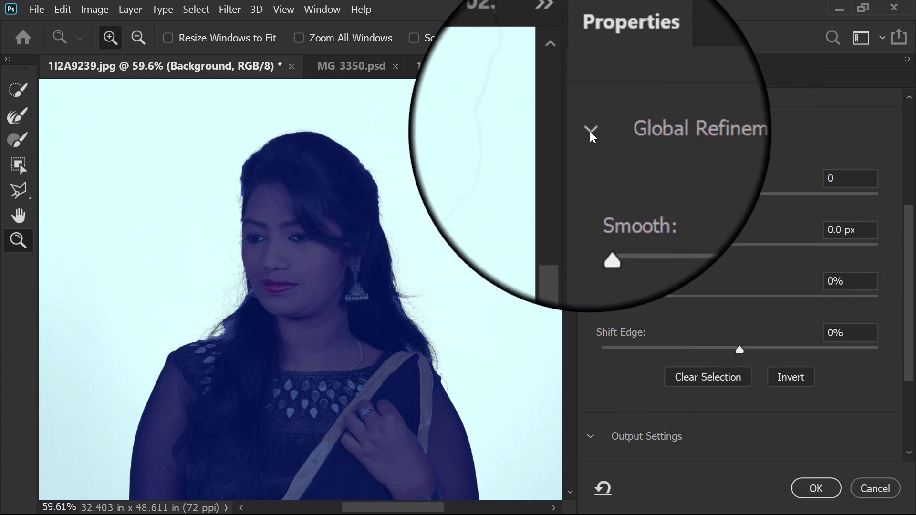
pyautogui.click(590, 131)
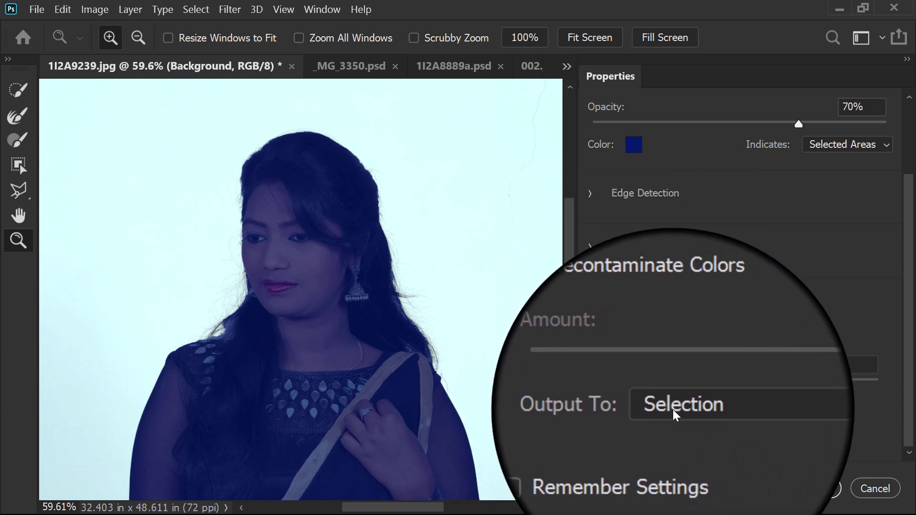
# - Set the output to New Layer, turn on Remember Settings and collapse the Output Settings
pyautogui.click(672, 409)
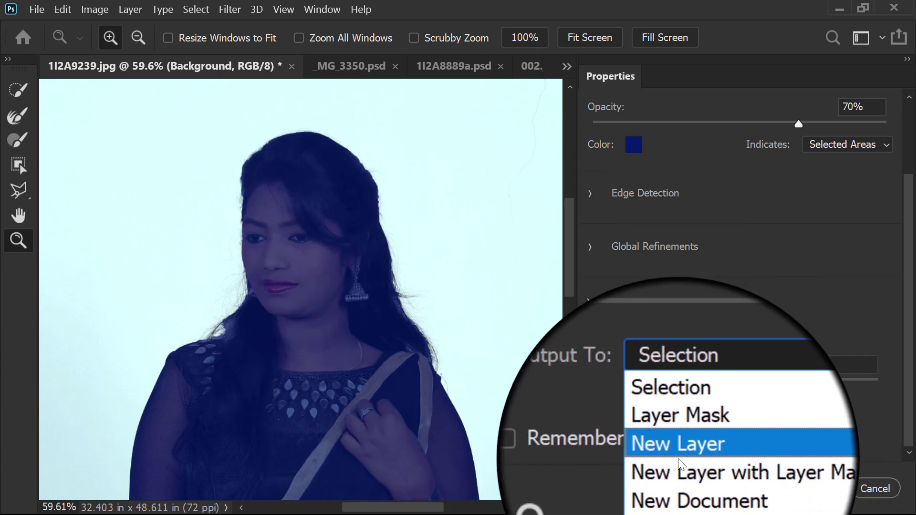
pyautogui.click(721, 450)
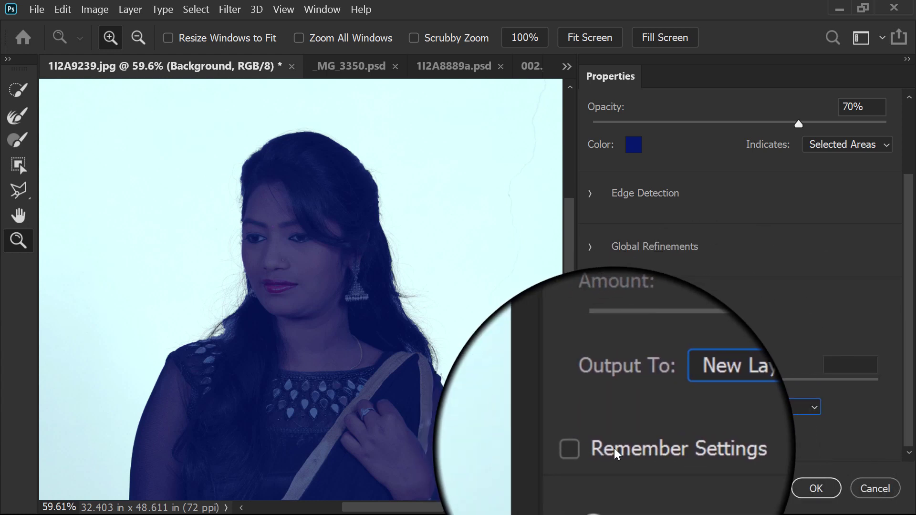
pyautogui.click(613, 448)
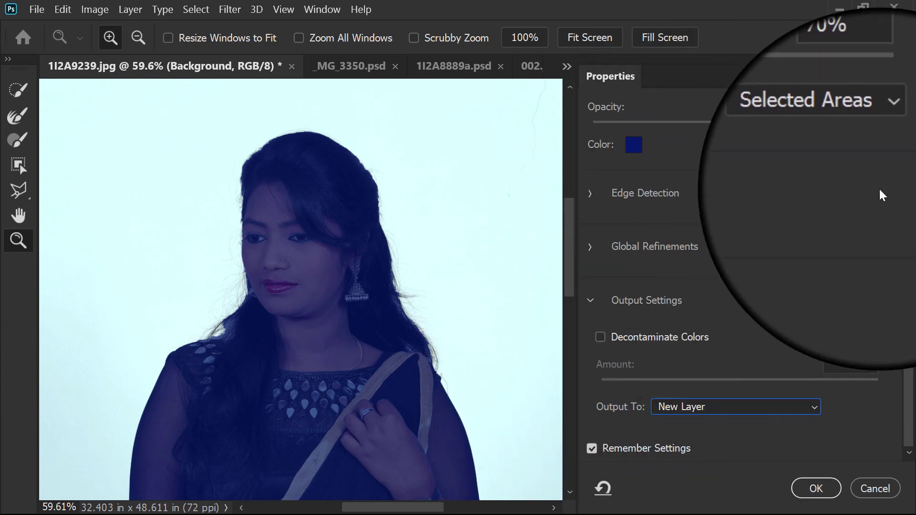
pyautogui.moveTo(909, 200)
pyautogui.mouseDown()
pyautogui.moveTo(907, 116)
pyautogui.moveTo(909, 195)
pyautogui.mouseUp()
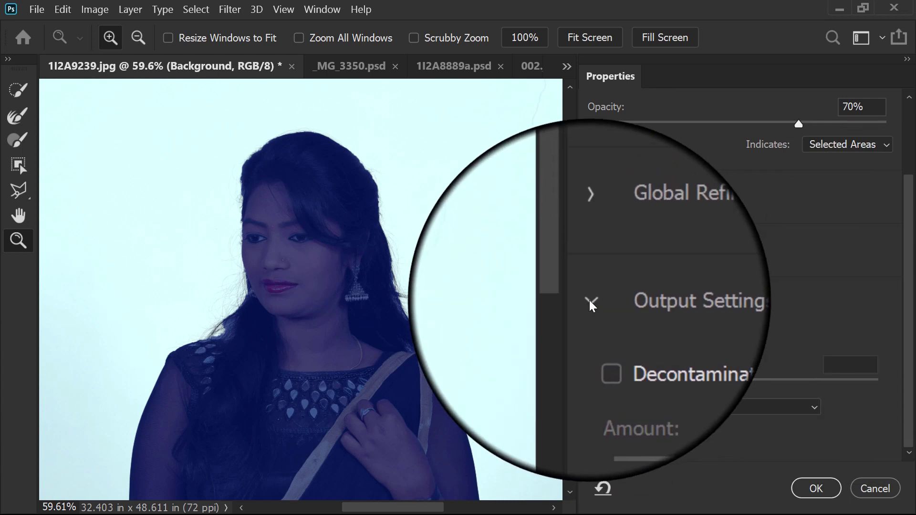
pyautogui.click(590, 301)
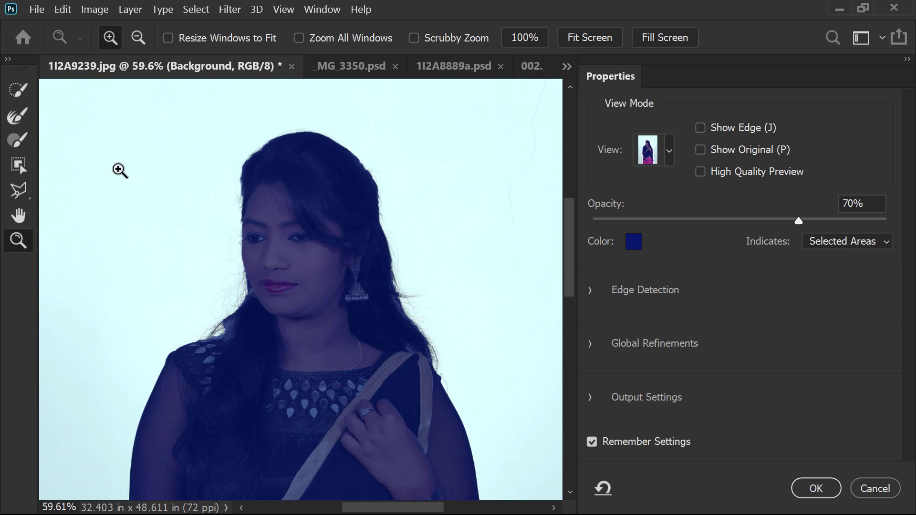
# - Activate the Quick Selection tool at brush size 125 and inspect the overlay on the figure from head to skirt
pyautogui.click(20, 85)
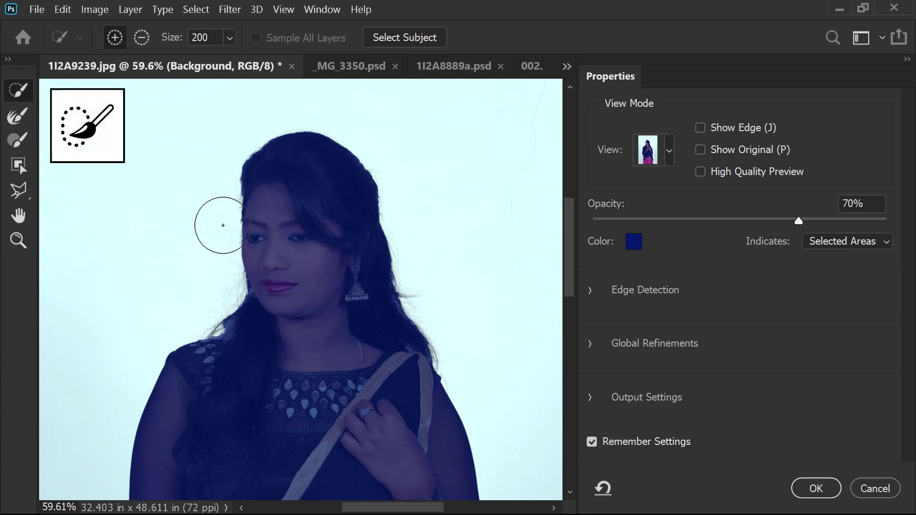
pyautogui.press('[')
pyautogui.press('[')
pyautogui.press('[')
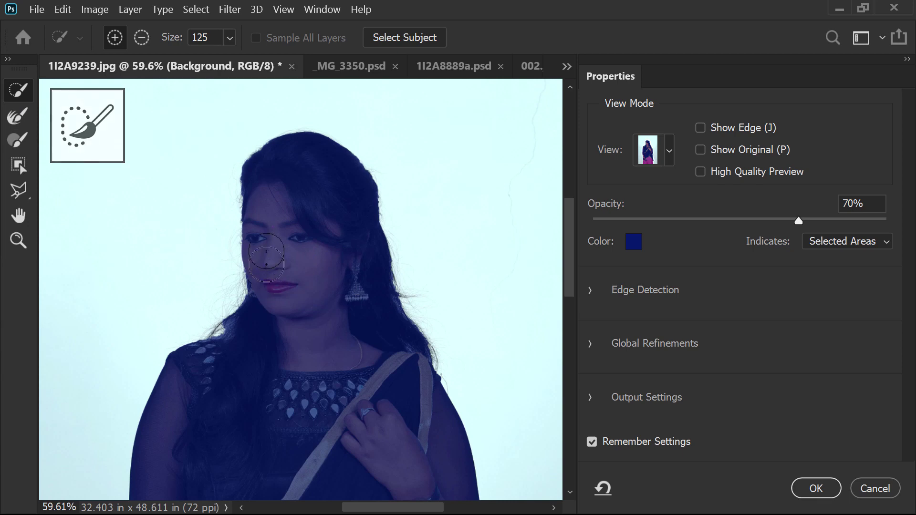
pyautogui.moveTo(333, 440); pyautogui.dragTo(329, 83)
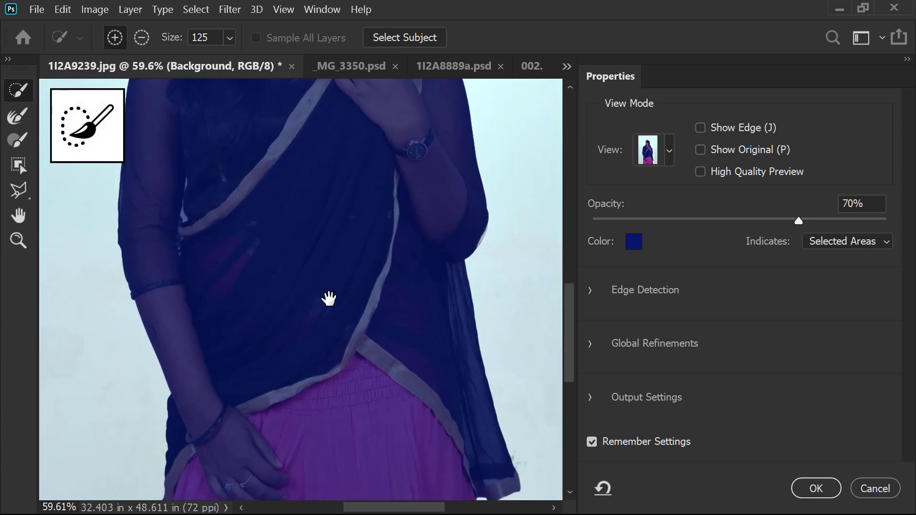
pyautogui.moveTo(328, 394); pyautogui.dragTo(335, 133)
pyautogui.moveTo(277, 115); pyautogui.dragTo(267, 444)
pyautogui.moveTo(265, 130); pyautogui.dragTo(306, 457)
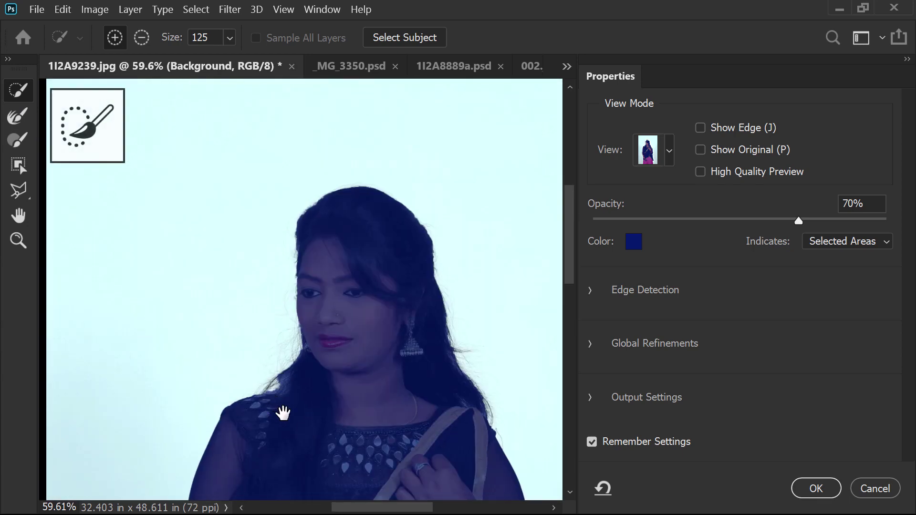
# - Reduce the Quick Selection brush to size 45 and work on the gap between the hair and the shoulder
pyautogui.moveTo(178, 335); pyautogui.dragTo(409, 437)
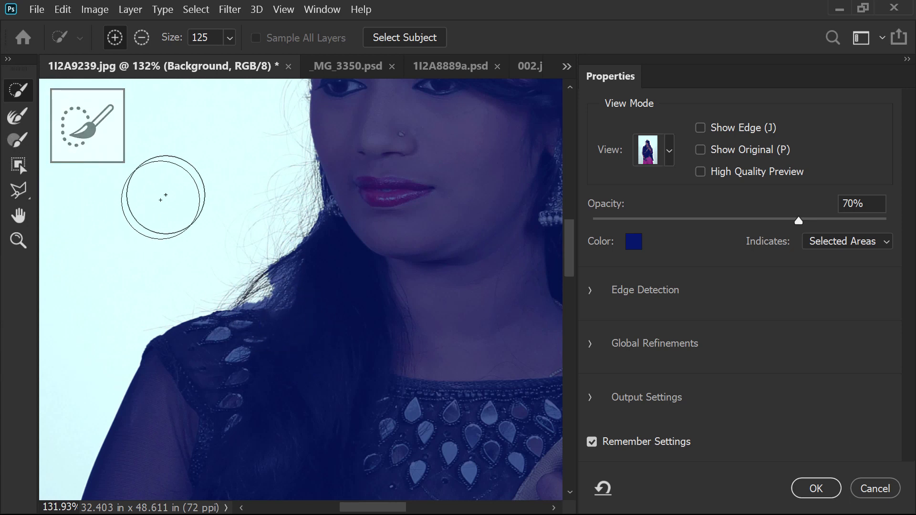
pyautogui.press('[')
pyautogui.press('[')
pyautogui.press('[')
pyautogui.press('[')
pyautogui.press('[')
pyautogui.press('[')
pyautogui.press('[')
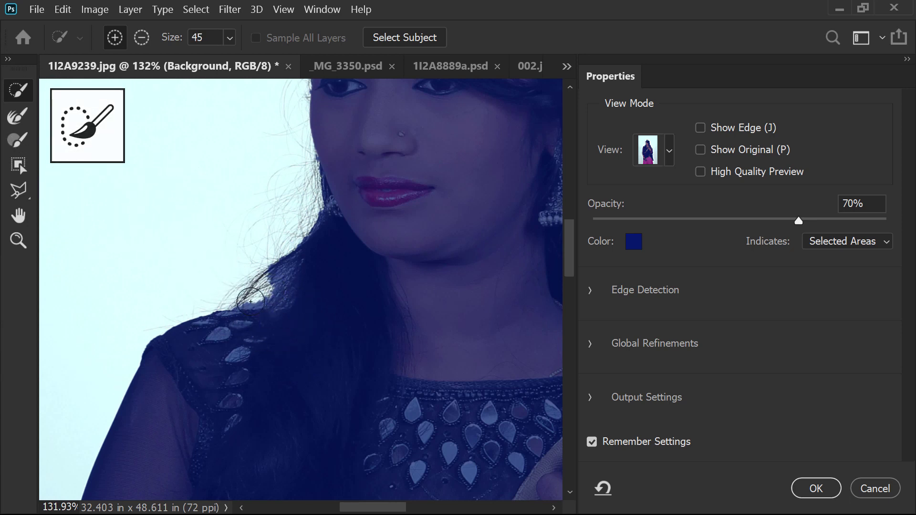
pyautogui.moveTo(374, 313); pyautogui.dragTo(300, 358)
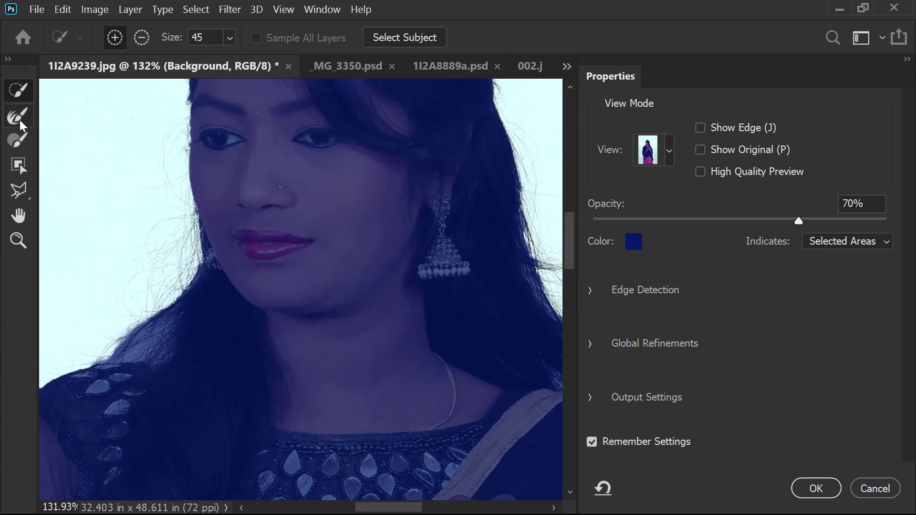
# - Activate the Refine Edge Brush at size 90 and examine the loose hair strands beside the face and shoulder
pyautogui.click(21, 122)
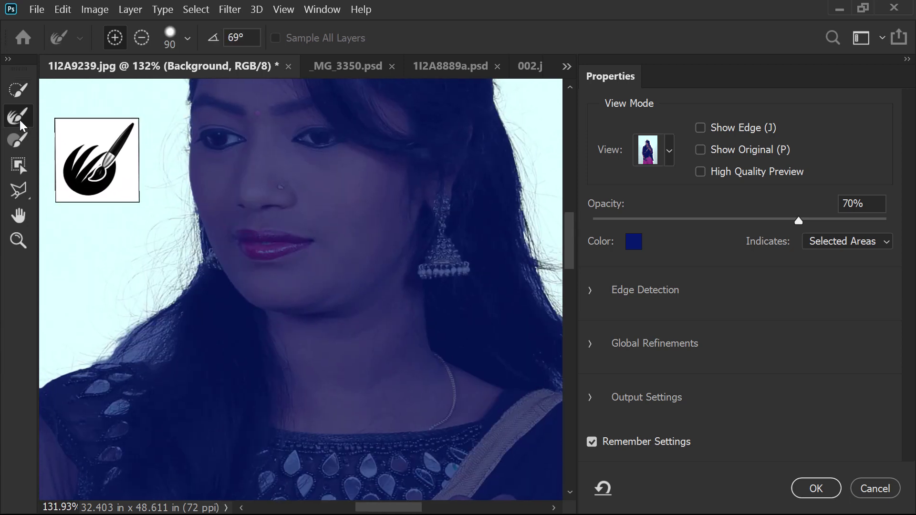
pyautogui.moveTo(162, 279); pyautogui.dragTo(266, 206)
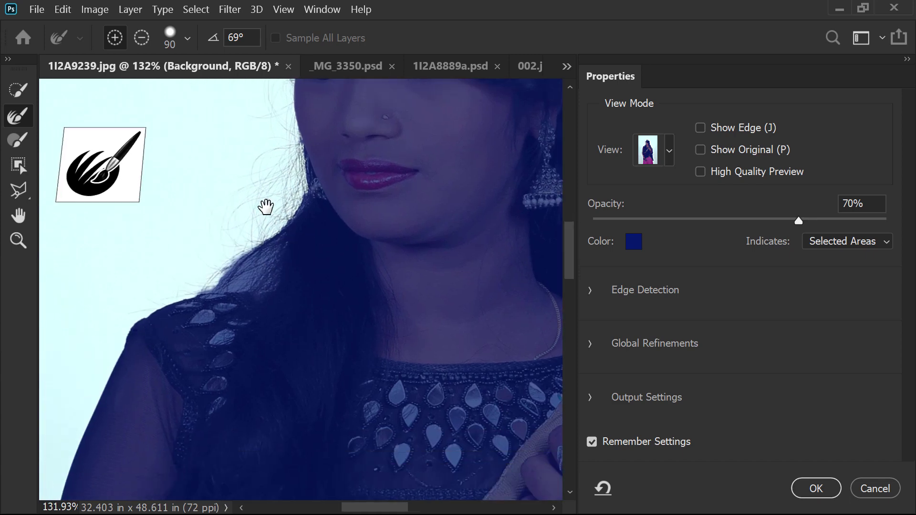
pyautogui.moveTo(385, 205); pyautogui.dragTo(207, 348)
pyautogui.moveTo(244, 286); pyautogui.dragTo(345, 218)
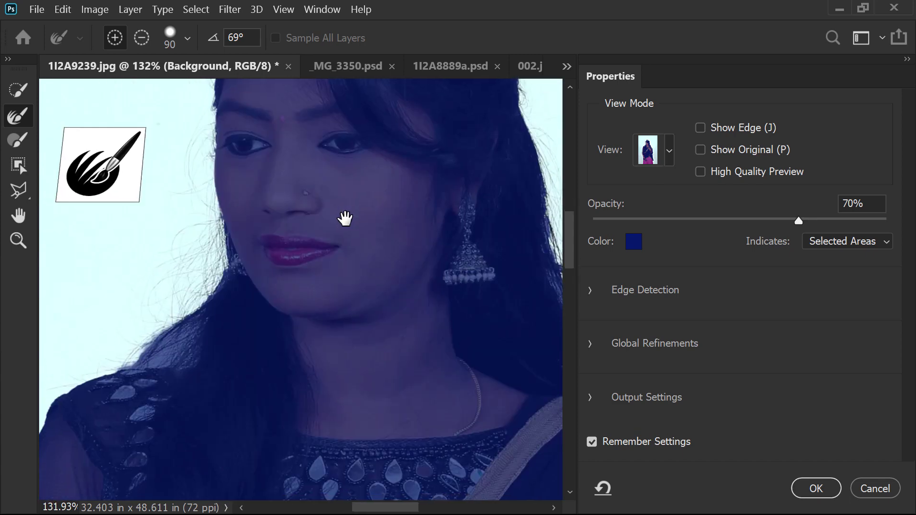
# - Activate the Brush tool at size 150 and inspect the sleeve edge down to the unselected sliver at the elbow
pyautogui.click(19, 142)
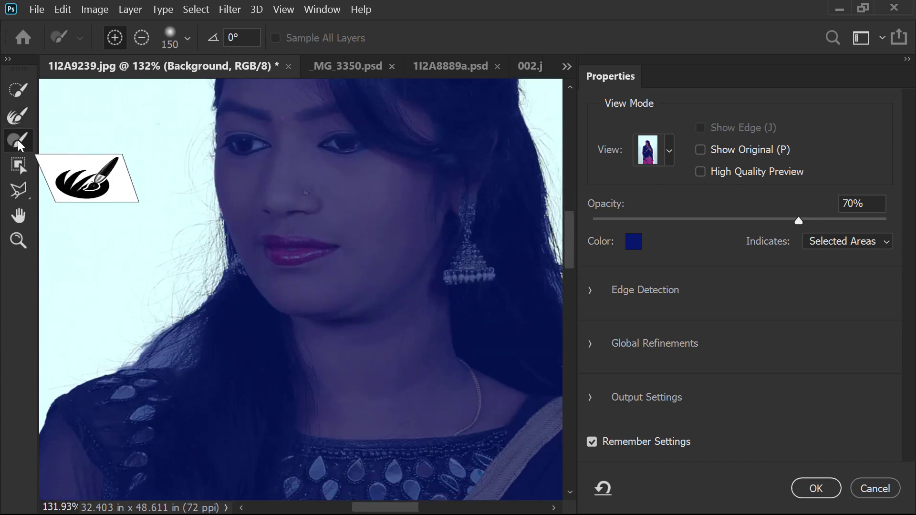
pyautogui.moveTo(264, 292); pyautogui.dragTo(159, 231)
pyautogui.moveTo(221, 370); pyautogui.dragTo(257, 125)
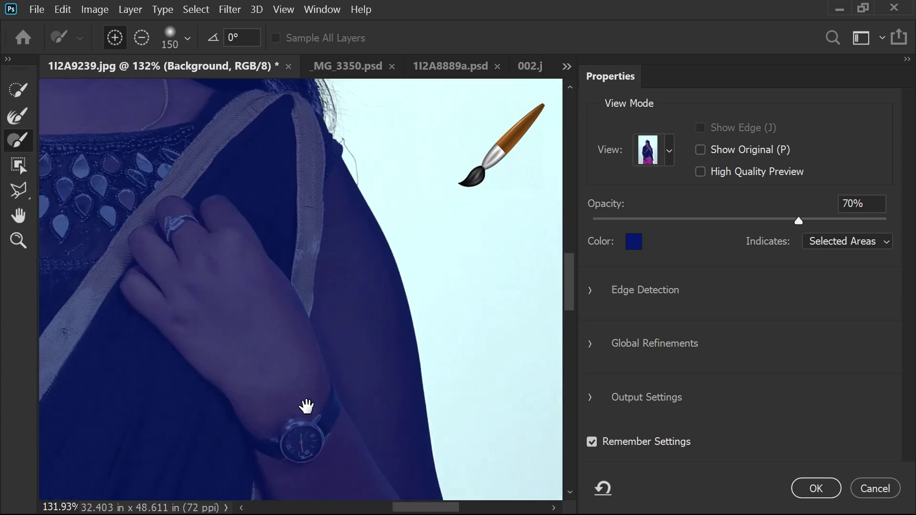
pyautogui.moveTo(306, 406); pyautogui.dragTo(296, 129)
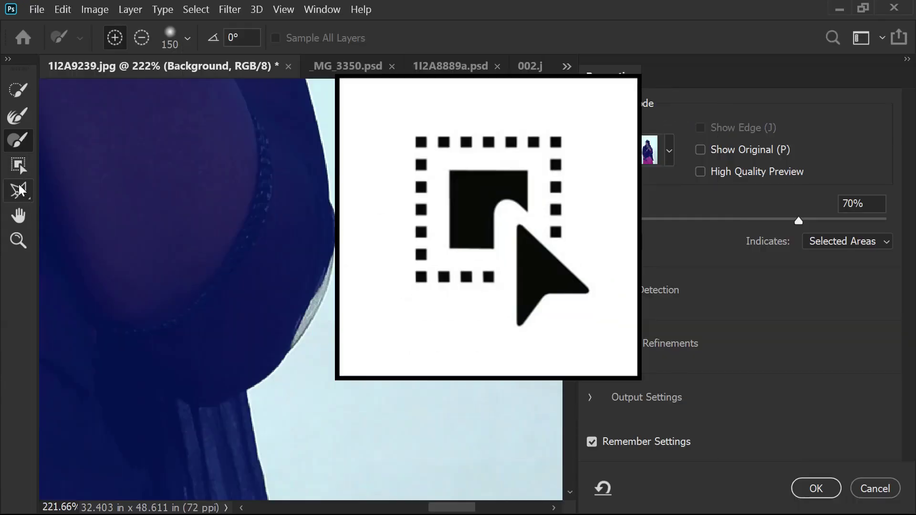
# - Show the Object Selection tool at the elbow and switch to the freehand Lasso tool
pyautogui.click(21, 170)
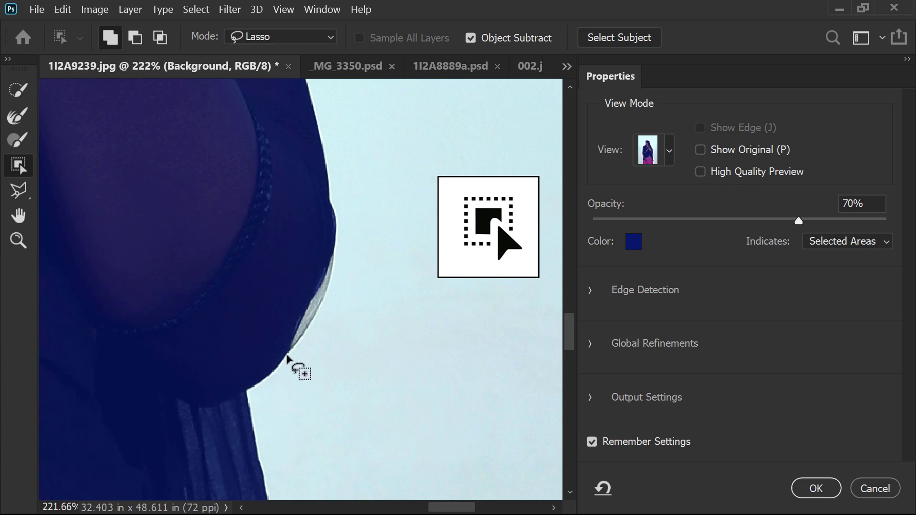
pyautogui.click(17, 196)
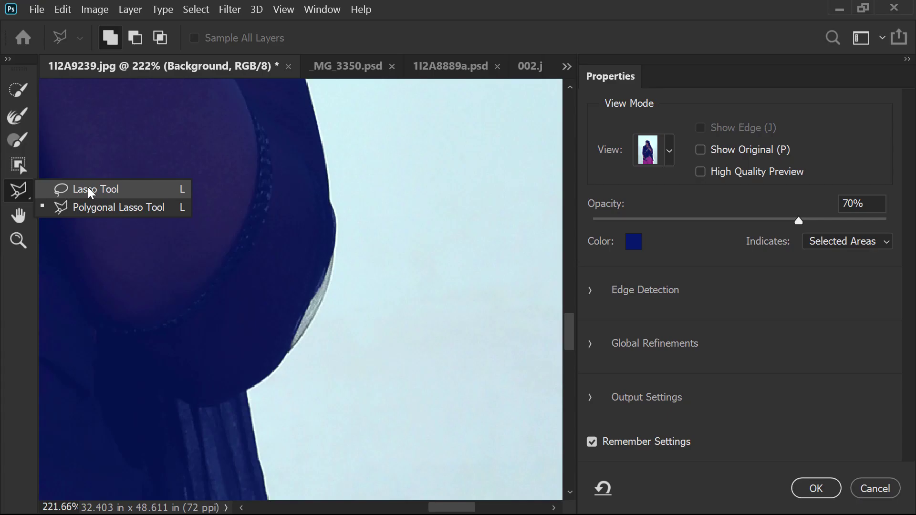
pyautogui.click(88, 187)
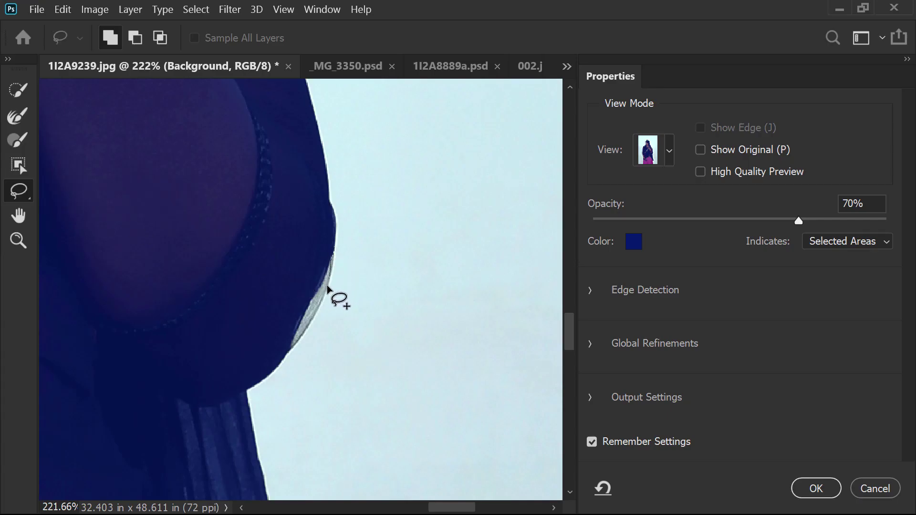
# - Add the unselected sliver at the elbow to the selection with the Object Selection tool in Lasso mode
pyautogui.moveTo(306, 264); pyautogui.dragTo(307, 265)
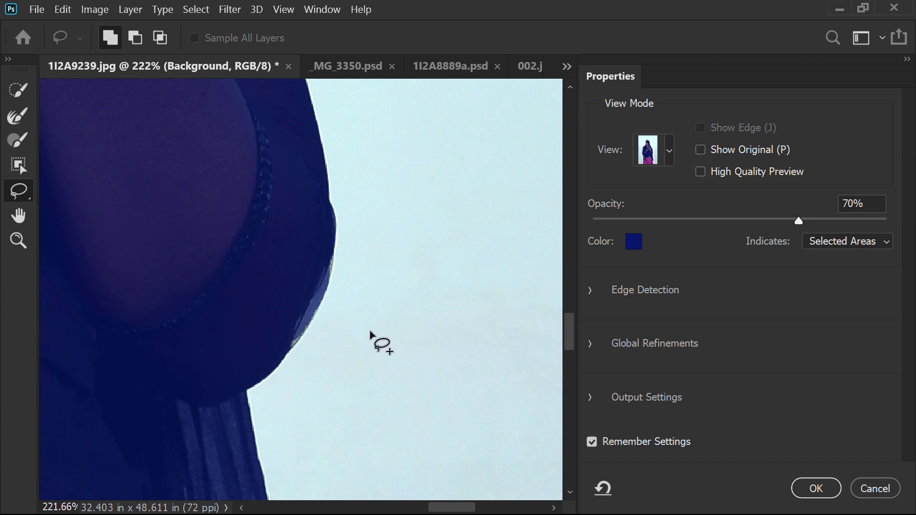
pyautogui.hotkey('ctrl', 'z')
pyautogui.click(22, 170)
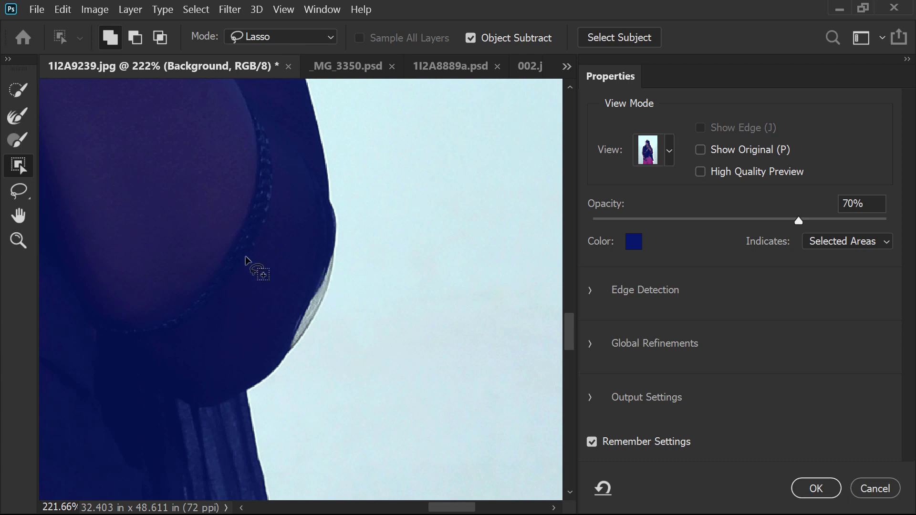
pyautogui.moveTo(219, 240); pyautogui.dragTo(295, 237)
pyautogui.moveTo(252, 184)
pyautogui.mouseDown()
pyautogui.moveTo(260, 288)
pyautogui.moveTo(186, 310)
pyautogui.moveTo(254, 180)
pyautogui.mouseUp()
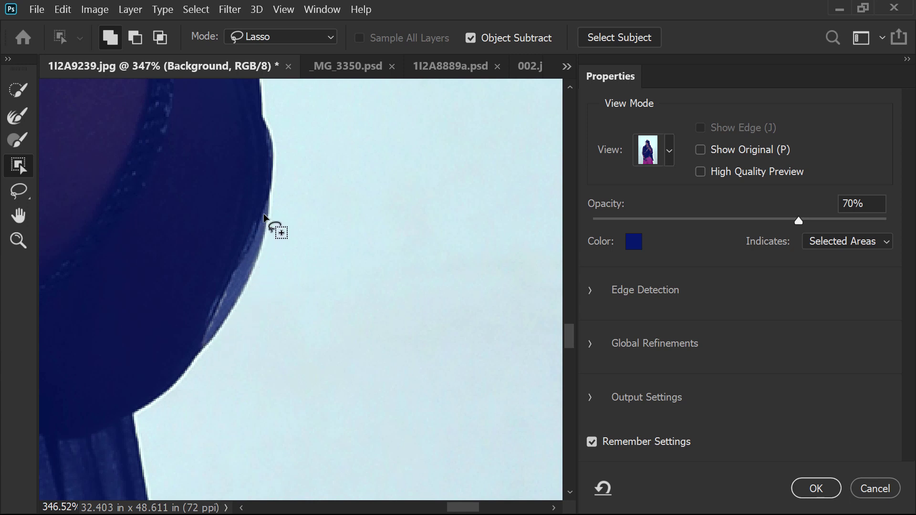
pyautogui.hotkey('ctrl', '-')
pyautogui.hotkey('ctrl', '-')
pyautogui.hotkey('ctrl', '-')
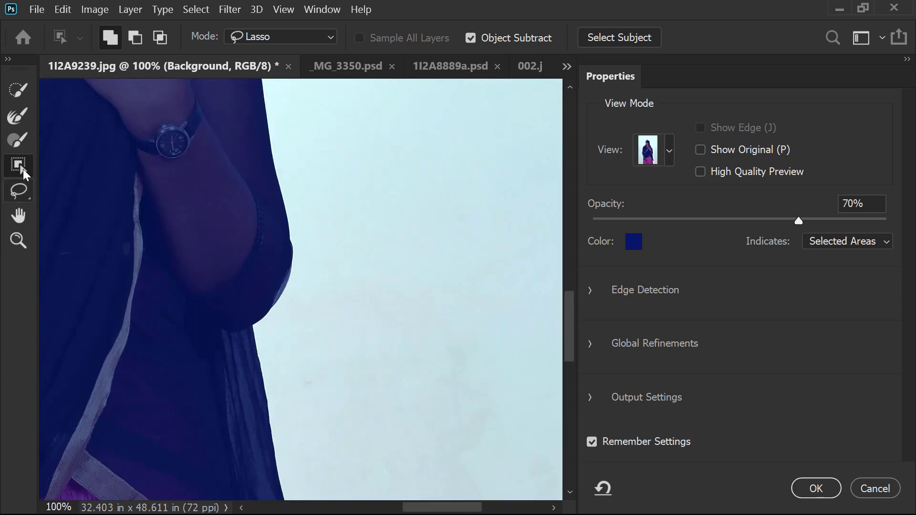
# - Show the Lasso tool variants and examine the selection edge from the sleeve up to the loose hair beside the face
pyautogui.click(25, 195)
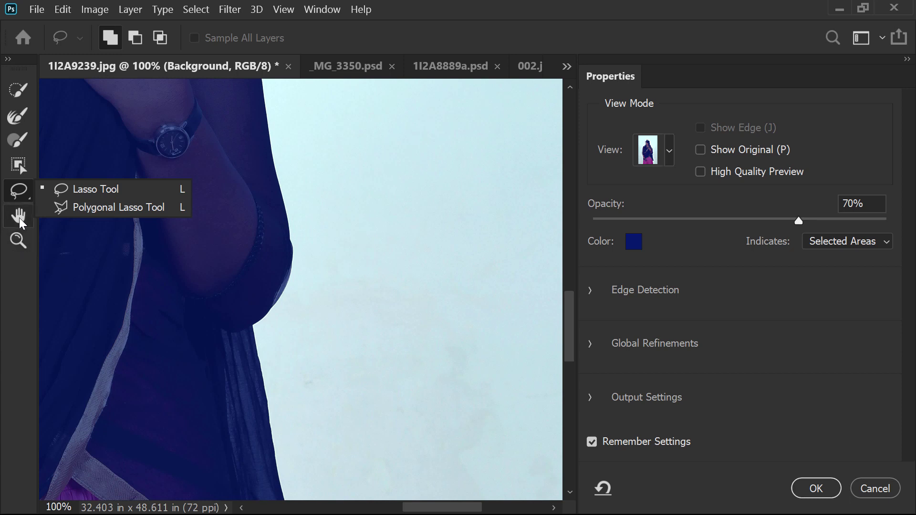
pyautogui.click(116, 223)
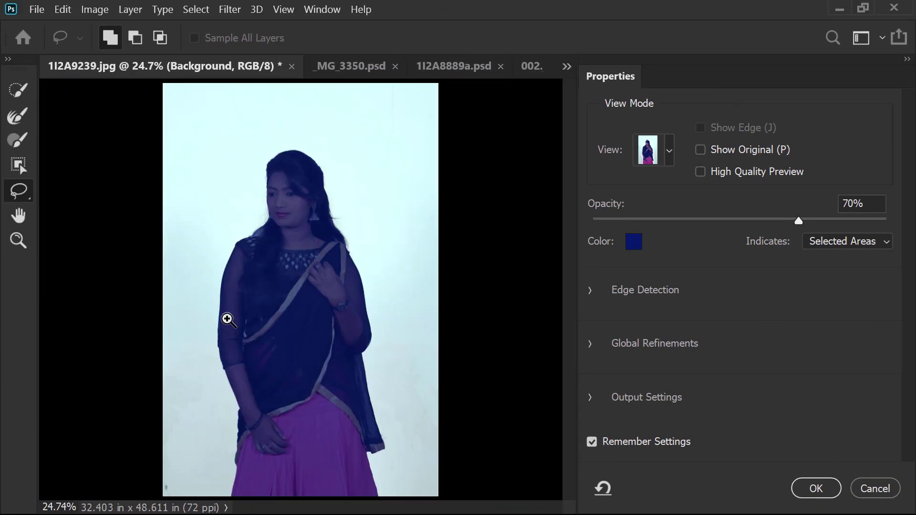
pyautogui.moveTo(193, 284); pyautogui.dragTo(348, 379)
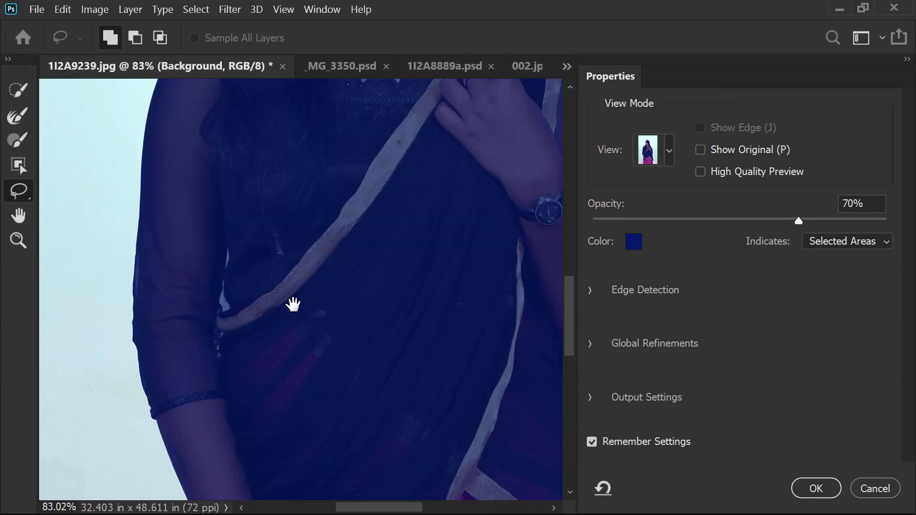
pyautogui.moveTo(323, 181); pyautogui.dragTo(296, 430)
pyautogui.moveTo(279, 151); pyautogui.dragTo(265, 308)
pyautogui.moveTo(170, 219); pyautogui.dragTo(458, 413)
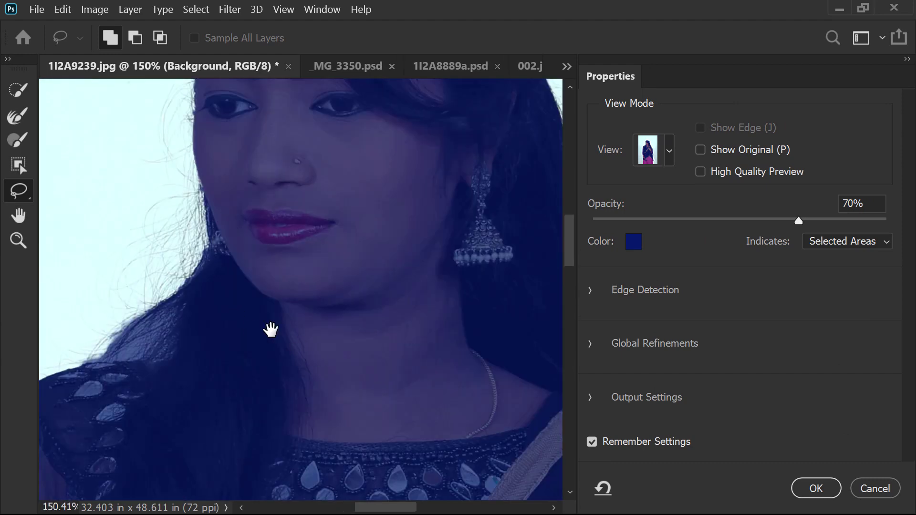
pyautogui.moveTo(187, 233); pyautogui.dragTo(268, 268)
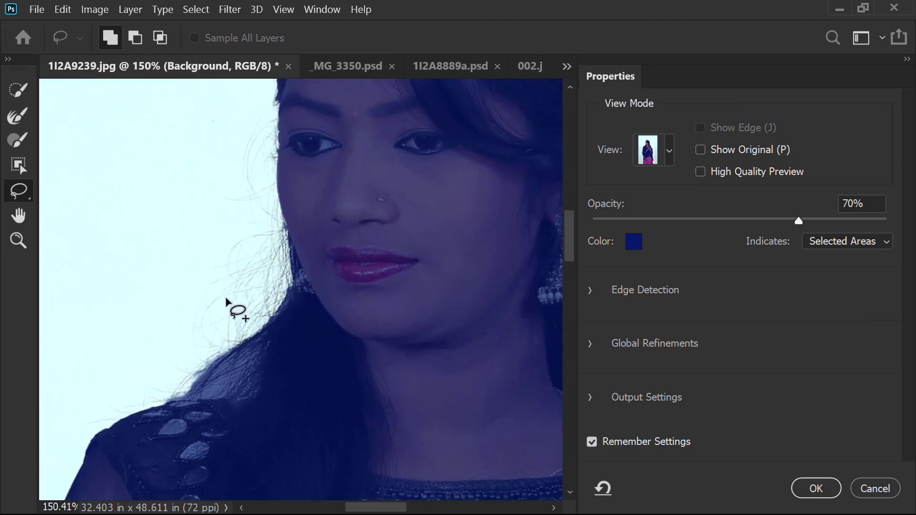
# - Brush over the loose hair strands between the cheek and the shoulder with the Refine Edge Brush at size 50
pyautogui.click(19, 116)
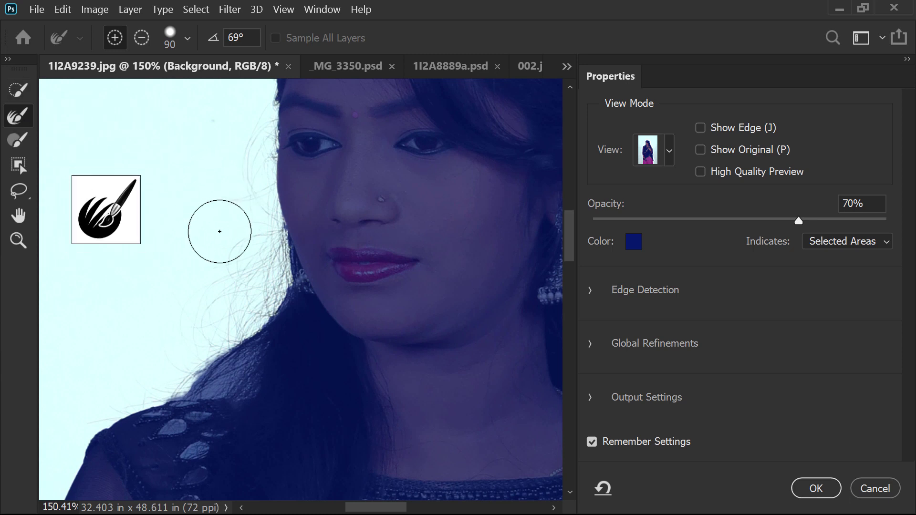
pyautogui.press('[')
pyautogui.press('[')
pyautogui.press('[')
pyautogui.press('[')
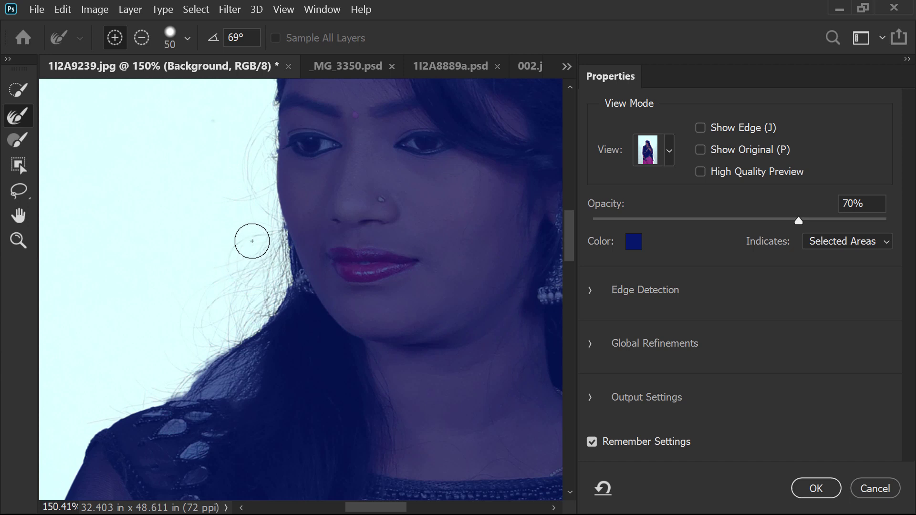
pyautogui.moveTo(252, 241)
pyautogui.mouseDown()
pyautogui.moveTo(221, 307)
pyautogui.moveTo(239, 225)
pyautogui.moveTo(233, 285)
pyautogui.moveTo(194, 342)
pyautogui.moveTo(263, 255)
pyautogui.moveTo(258, 299)
pyautogui.moveTo(166, 368)
pyautogui.moveTo(121, 388)
pyautogui.moveTo(247, 247)
pyautogui.moveTo(221, 315)
pyautogui.moveTo(180, 351)
pyautogui.moveTo(237, 262)
pyautogui.moveTo(256, 303)
pyautogui.moveTo(244, 251)
pyautogui.mouseUp()
pyautogui.moveTo(236, 309); pyautogui.dragTo(246, 292)
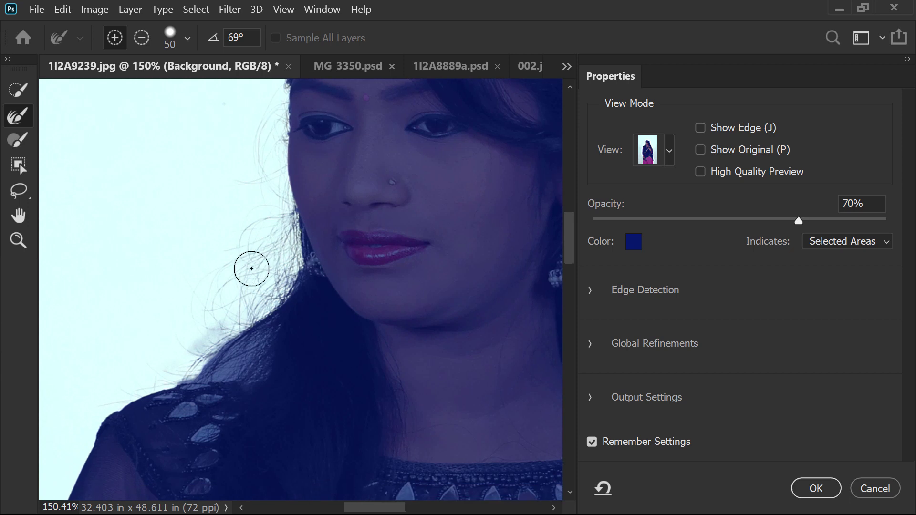
# - Switch the view to Black & White and refine the strands beside the cheek and shoulder with the Refine Edge Brush at size 30
pyautogui.click(669, 152)
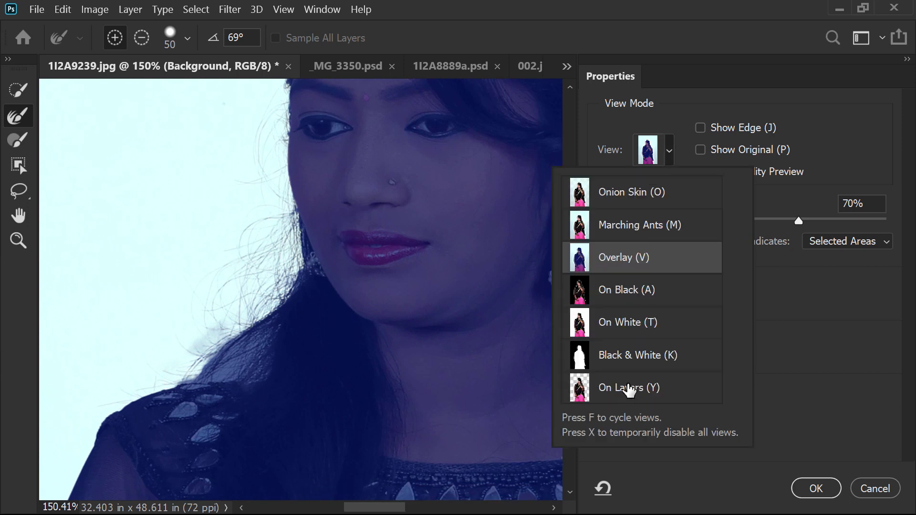
pyautogui.click(625, 357)
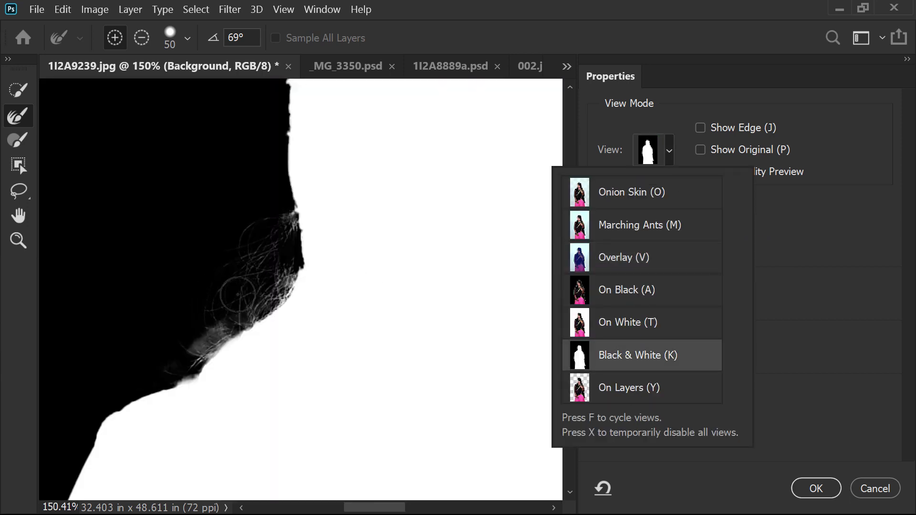
pyautogui.click(232, 287)
pyautogui.moveTo(102, 197); pyautogui.dragTo(306, 344)
pyautogui.click(308, 345)
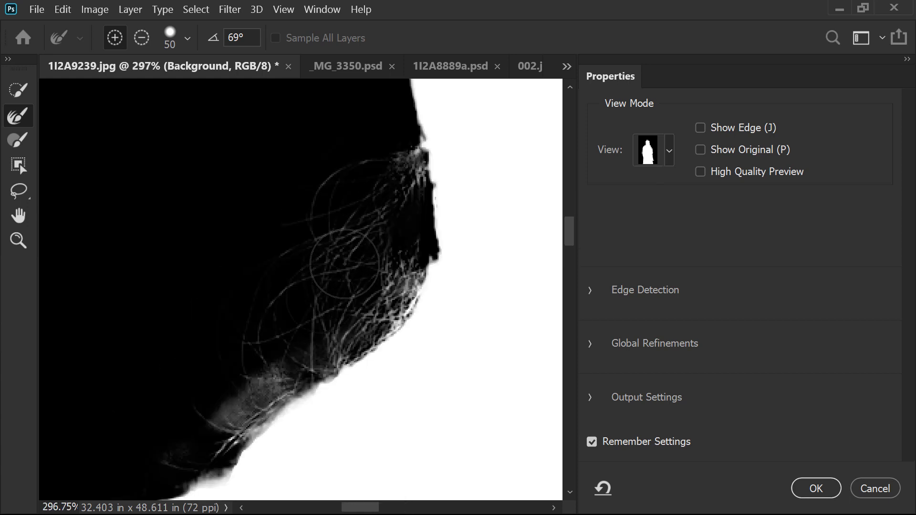
pyautogui.press('[')
pyautogui.press('[')
pyautogui.press('[')
pyautogui.press('[')
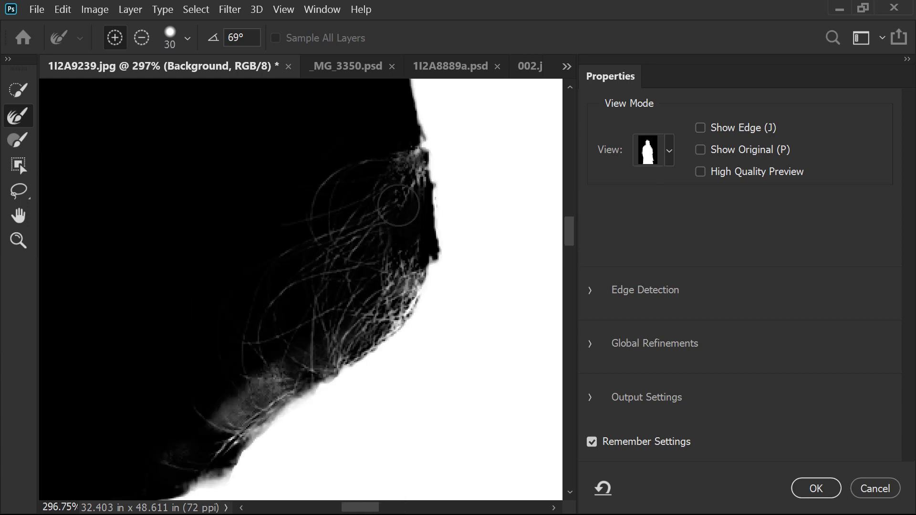
pyautogui.moveTo(400, 203)
pyautogui.mouseDown()
pyautogui.moveTo(375, 274)
pyautogui.moveTo(386, 248)
pyautogui.mouseUp()
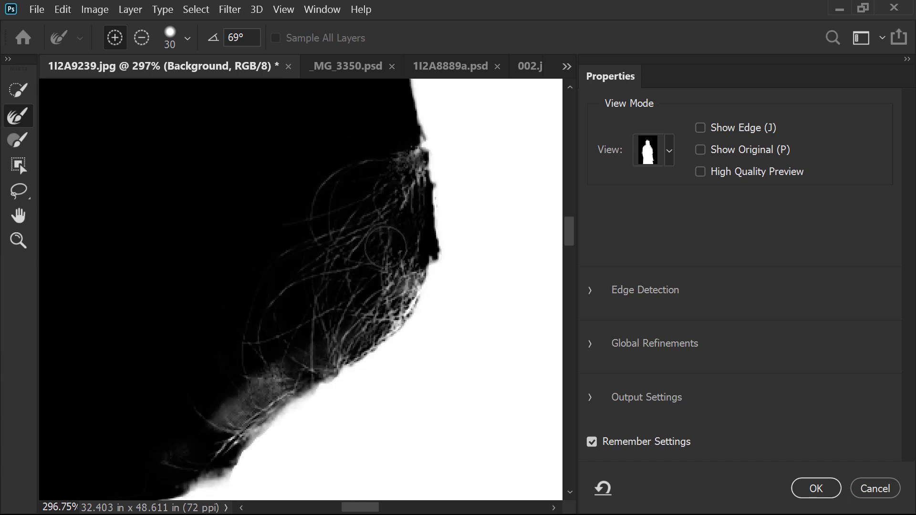
pyautogui.moveTo(276, 371)
pyautogui.mouseDown()
pyautogui.moveTo(199, 428)
pyautogui.moveTo(203, 373)
pyautogui.mouseUp()
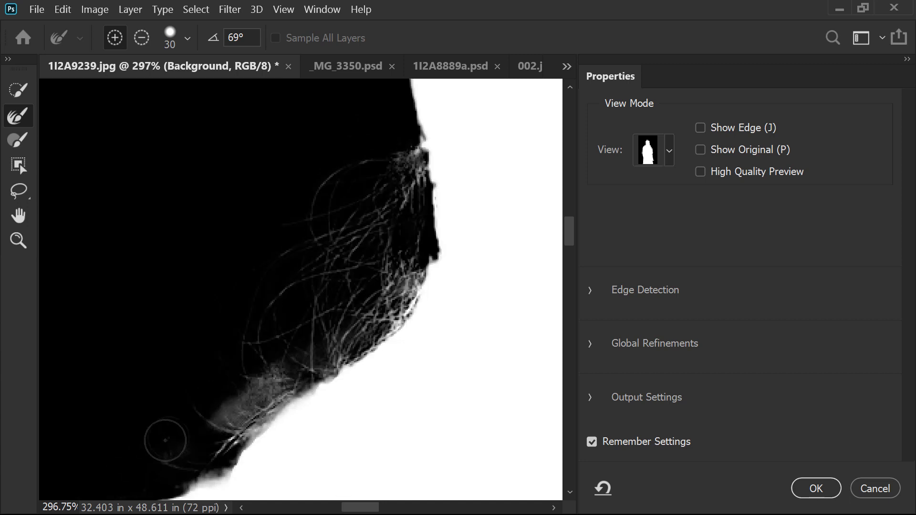
# - Return the view to Overlay and go over the hair edges around the face and both shoulders
pyautogui.moveTo(439, 176); pyautogui.dragTo(307, 395)
pyautogui.click(669, 150)
pyautogui.click(630, 260)
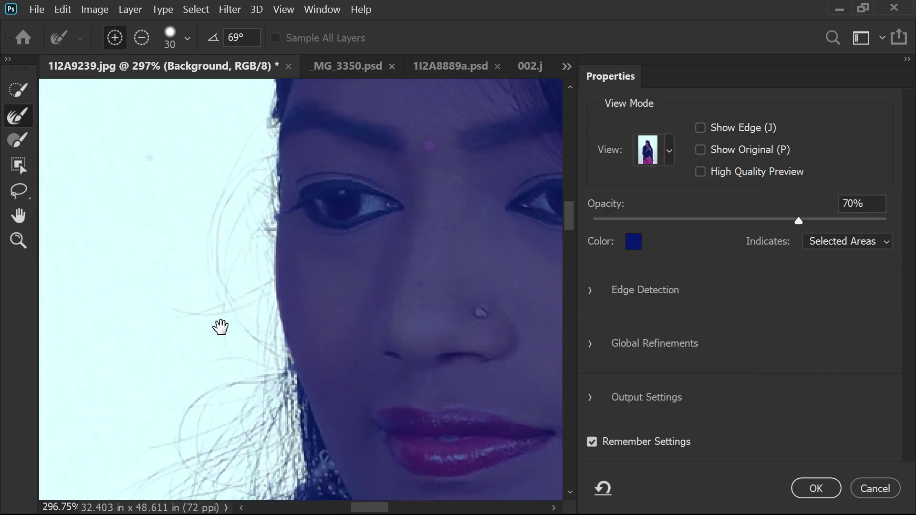
pyautogui.moveTo(239, 319)
pyautogui.mouseDown()
pyautogui.moveTo(265, 382)
pyautogui.moveTo(243, 289)
pyautogui.moveTo(241, 401)
pyautogui.moveTo(256, 319)
pyautogui.mouseUp()
pyautogui.hotkey('ctrl', '1')
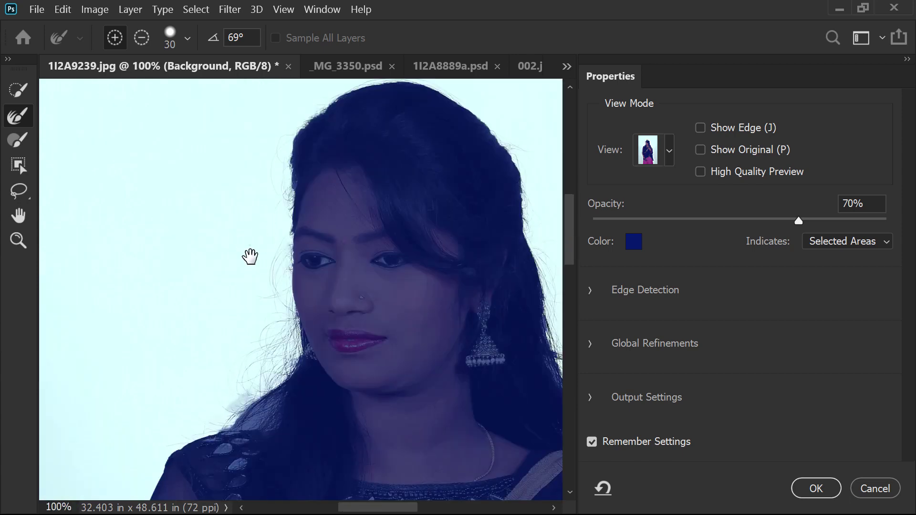
pyautogui.moveTo(509, 392); pyautogui.dragTo(340, 267)
pyautogui.moveTo(345, 313); pyautogui.dragTo(413, 442)
pyautogui.moveTo(104, 292); pyautogui.dragTo(235, 293)
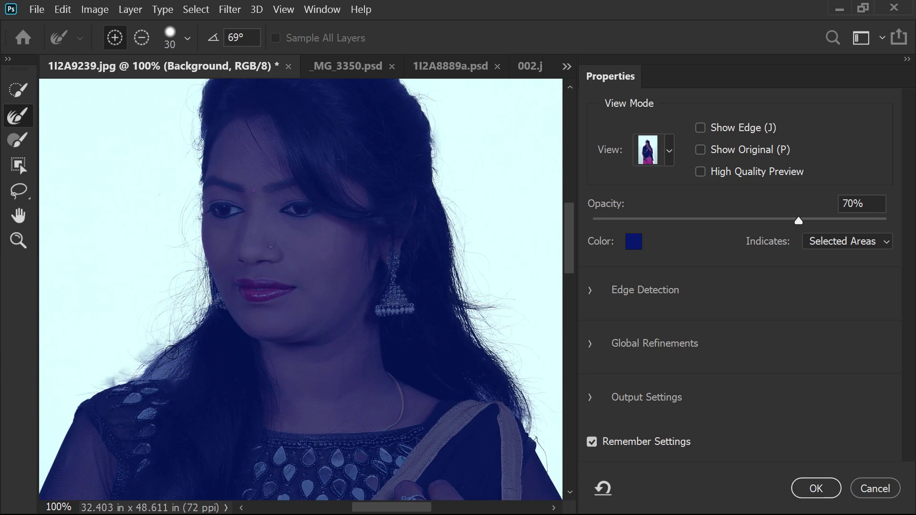
# - Set the overlay to indicate Masked Areas and brush out the background showing through the hair above the shoulder with the Refine Edge Brush
pyautogui.click(830, 241)
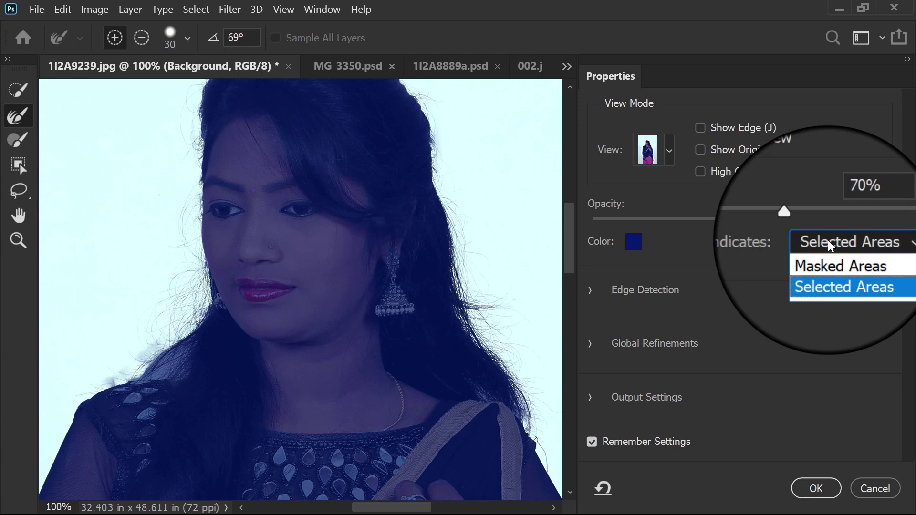
pyautogui.click(841, 257)
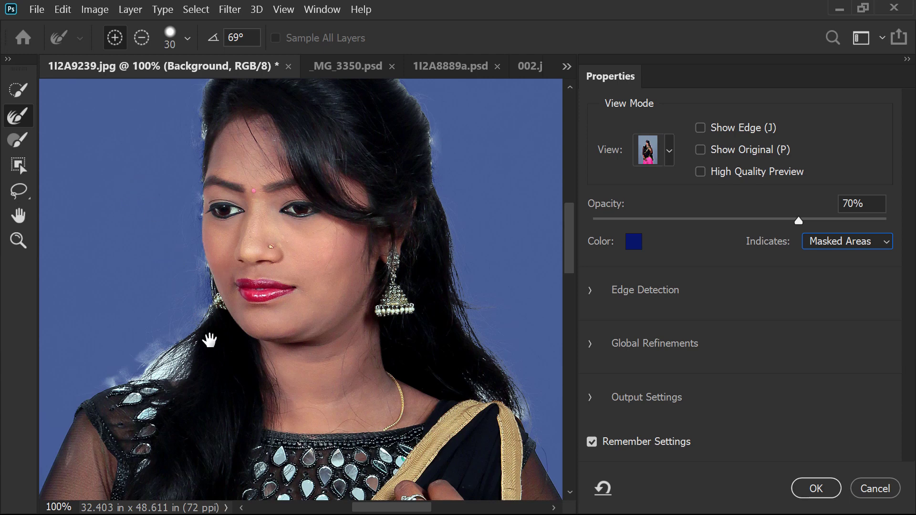
pyautogui.moveTo(210, 339); pyautogui.dragTo(265, 217)
pyautogui.moveTo(108, 202); pyautogui.dragTo(365, 364)
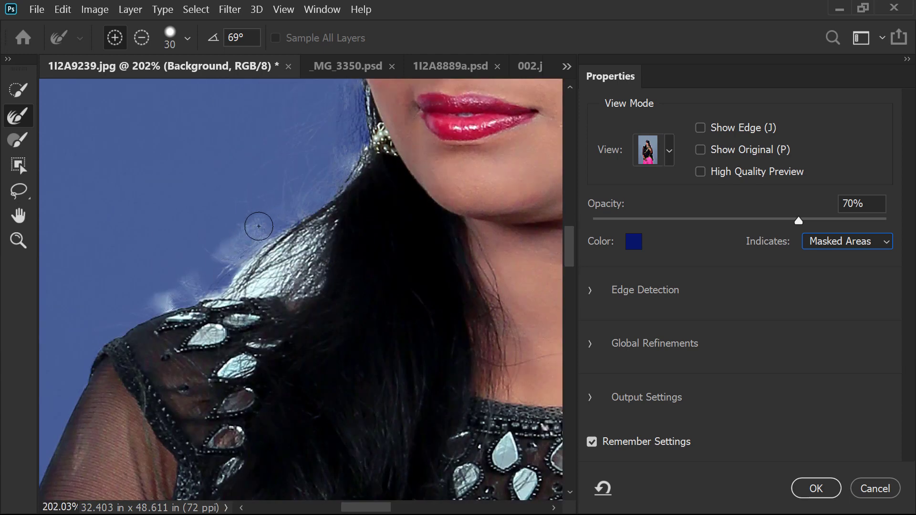
pyautogui.moveTo(295, 233)
pyautogui.mouseDown()
pyautogui.moveTo(305, 214)
pyautogui.moveTo(212, 282)
pyautogui.moveTo(221, 288)
pyautogui.mouseUp()
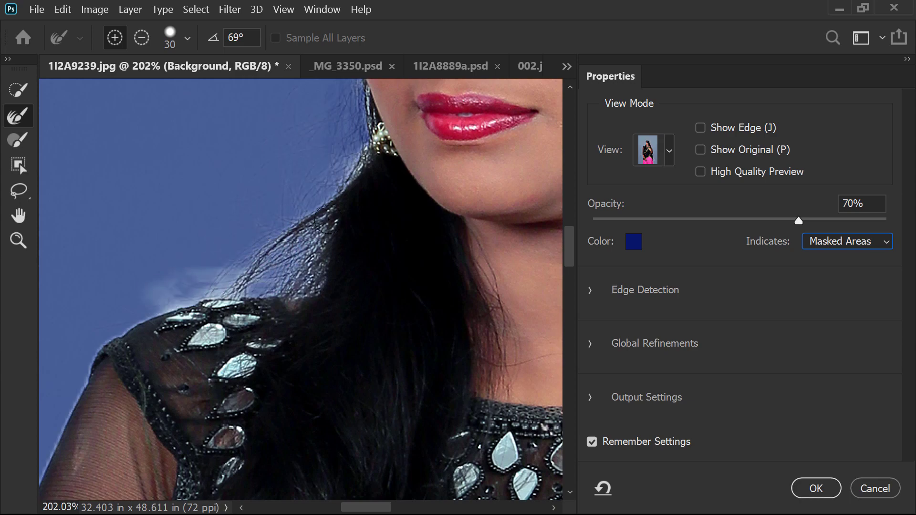
pyautogui.moveTo(323, 188); pyautogui.dragTo(223, 330)
# - Subtract the background gap between the arm and the waist from the selection with the Object Selection tool
pyautogui.moveTo(334, 88); pyautogui.dragTo(262, 491)
pyautogui.moveTo(477, 430); pyautogui.dragTo(158, 172)
pyautogui.moveTo(72, 477)
pyautogui.mouseDown()
pyautogui.moveTo(403, 317)
pyautogui.moveTo(510, 345)
pyautogui.mouseUp()
pyautogui.moveTo(453, 231); pyautogui.dragTo(197, 314)
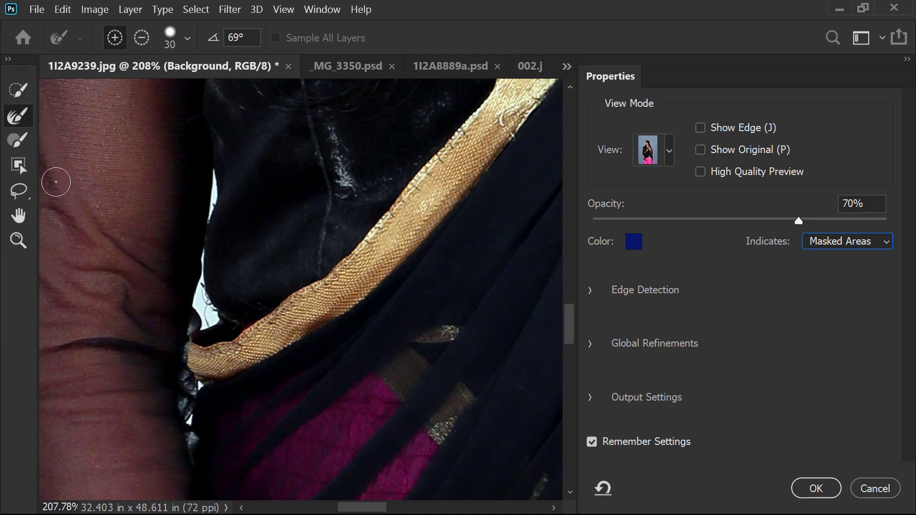
pyautogui.click(19, 165)
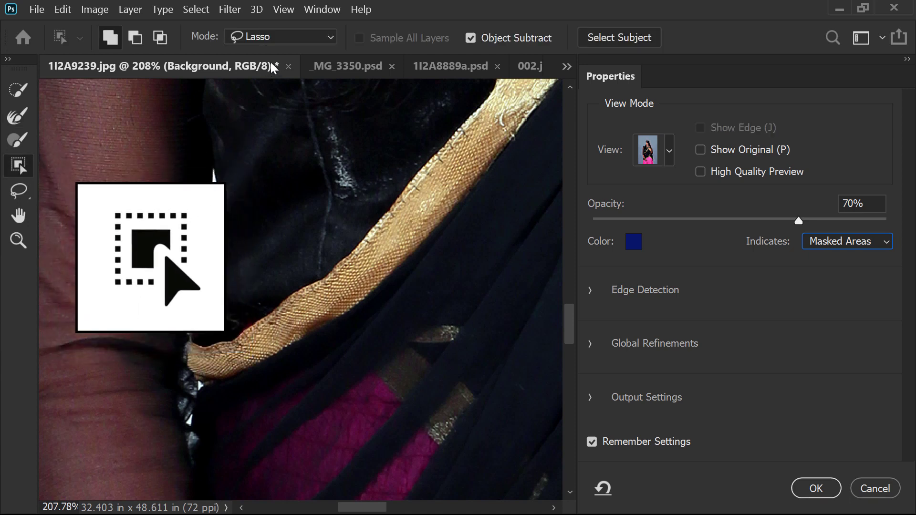
pyautogui.click(138, 44)
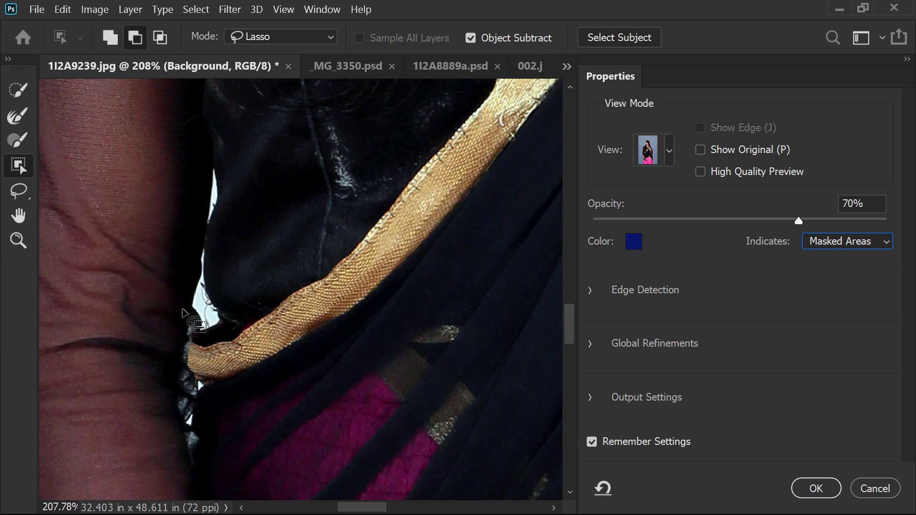
pyautogui.moveTo(210, 261)
pyautogui.mouseDown()
pyautogui.moveTo(219, 317)
pyautogui.moveTo(215, 328)
pyautogui.moveTo(197, 332)
pyautogui.moveTo(185, 296)
pyautogui.moveTo(204, 264)
pyautogui.mouseUp()
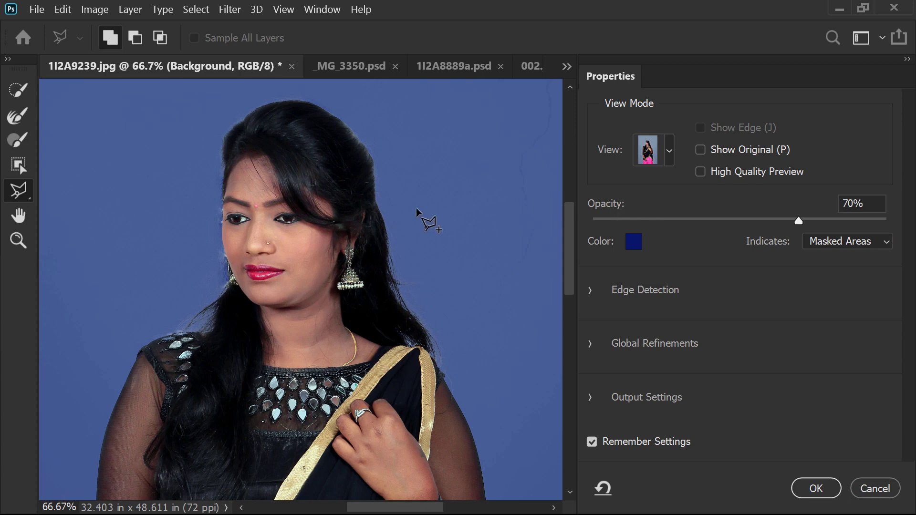
# - Switch the view to On Layers and examine the hair cutout beside the cheek and shoulder
pyautogui.moveTo(136, 168); pyautogui.dragTo(434, 372)
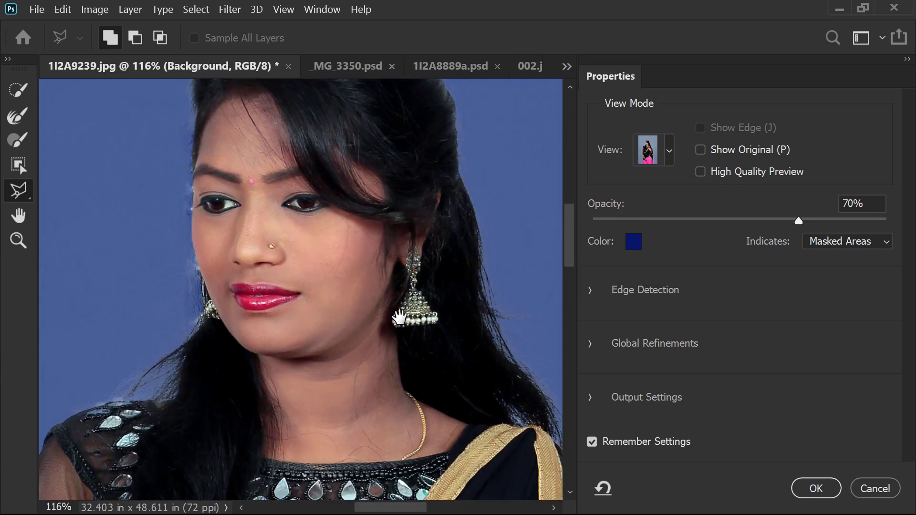
pyautogui.click(669, 152)
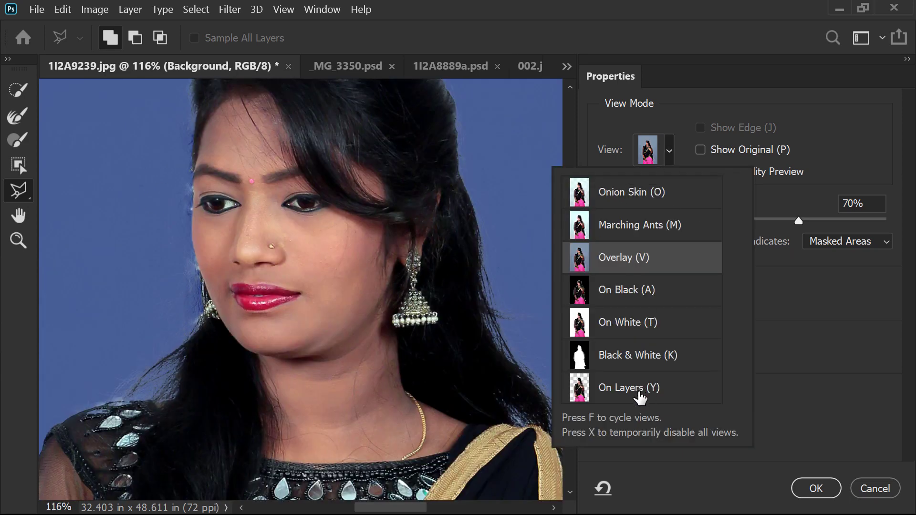
pyautogui.click(172, 311)
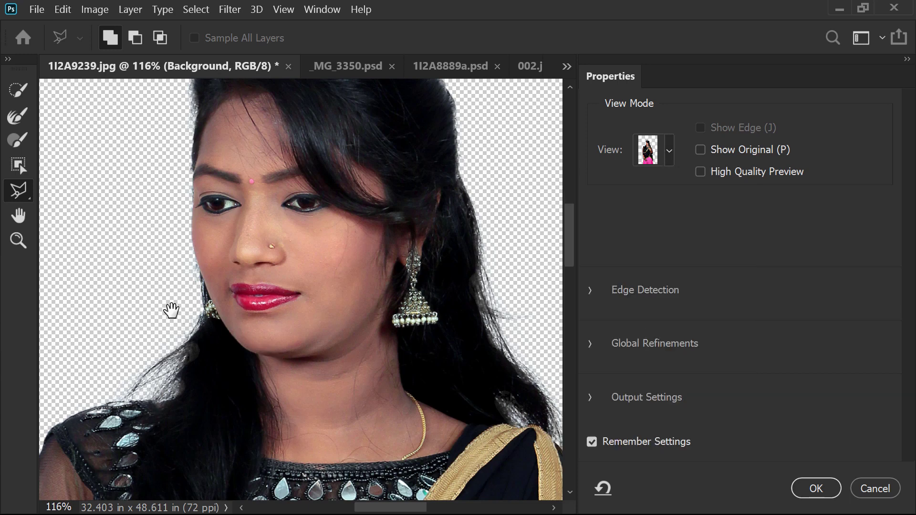
pyautogui.moveTo(57, 266); pyautogui.dragTo(282, 388)
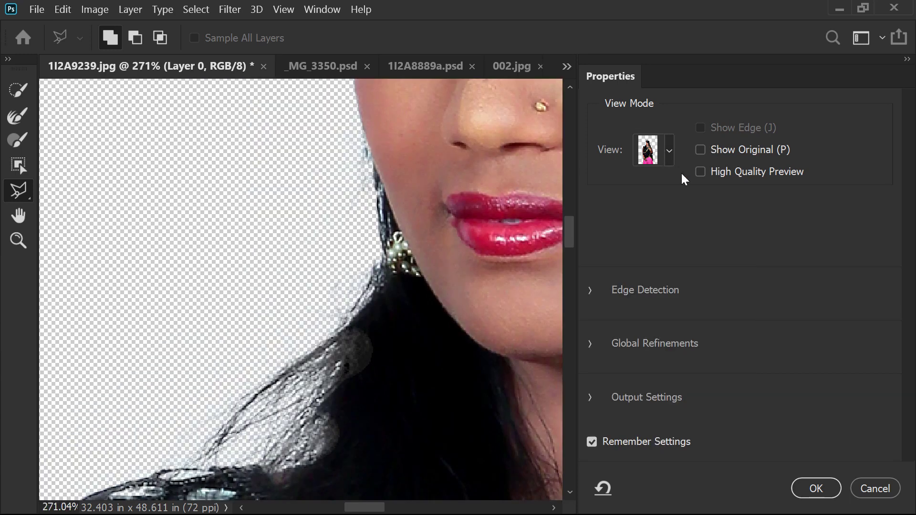
# - Switch the view to Black & White and examine the mask around the hair, shoulders and whole figure
pyautogui.click(666, 154)
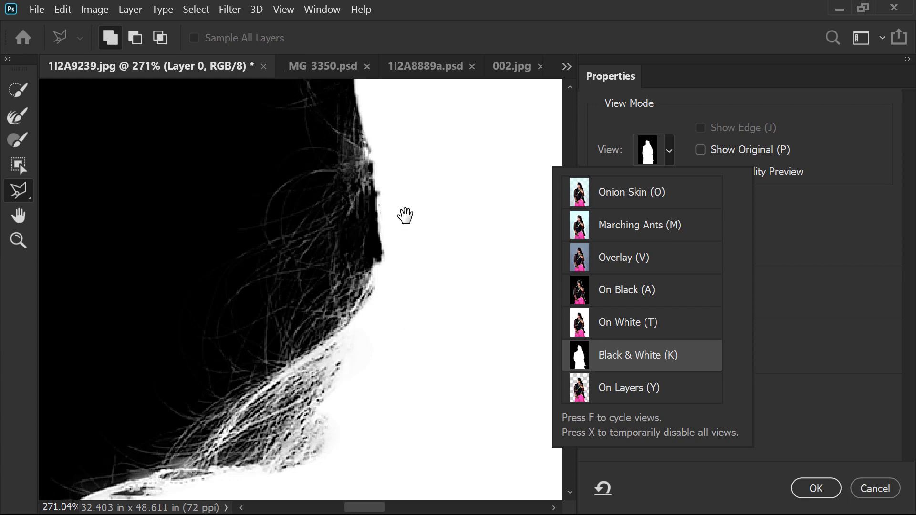
pyautogui.moveTo(405, 215); pyautogui.dragTo(245, 467)
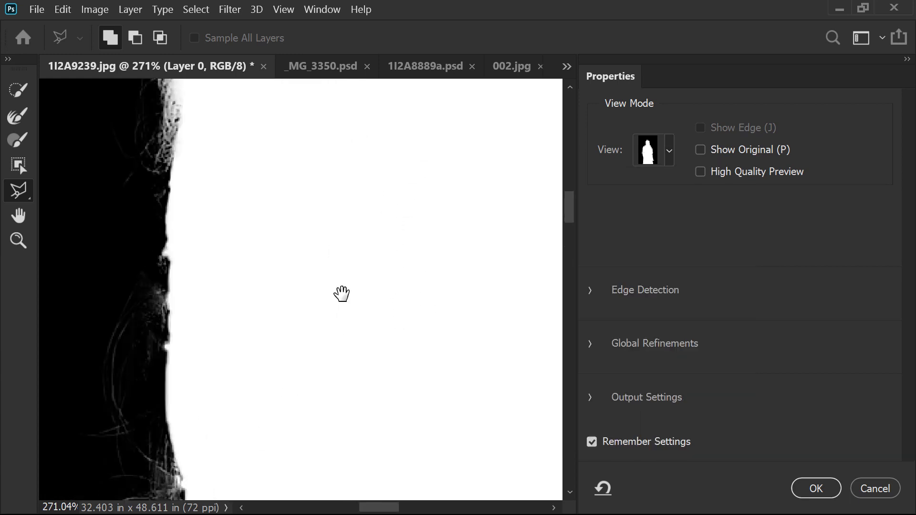
pyautogui.hotkey('ctrl', '1')
pyautogui.moveTo(538, 446); pyautogui.dragTo(382, 360)
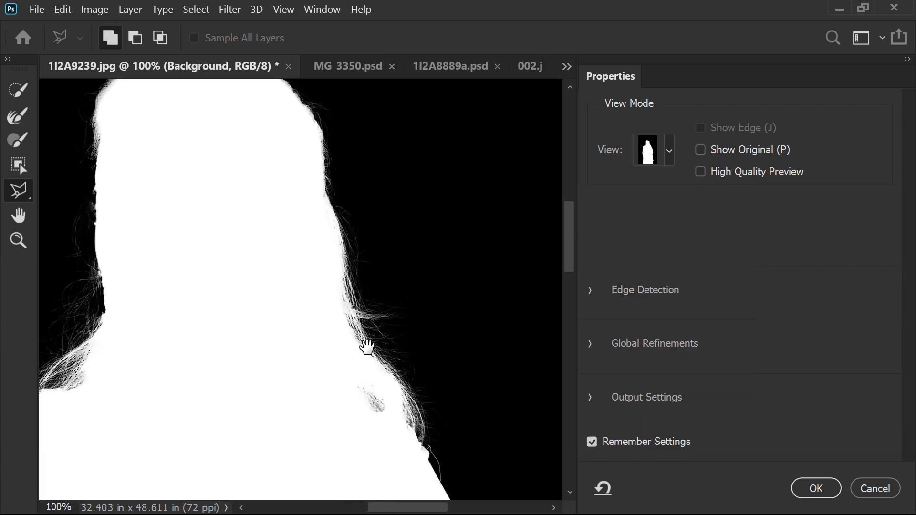
pyautogui.moveTo(244, 334); pyautogui.dragTo(443, 160)
pyautogui.hotkey('ctrl', '0')
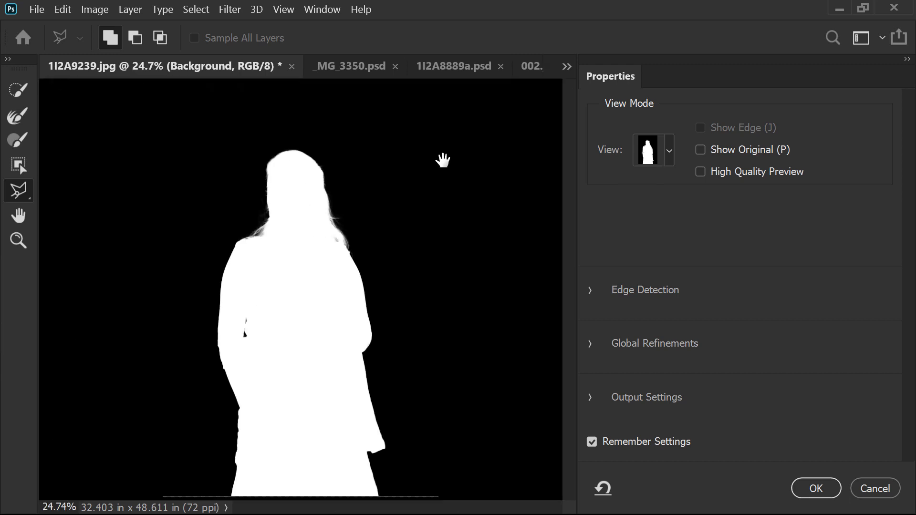
# - Return the view to Overlay and output the refined selection as a new layer
pyautogui.click(18, 240)
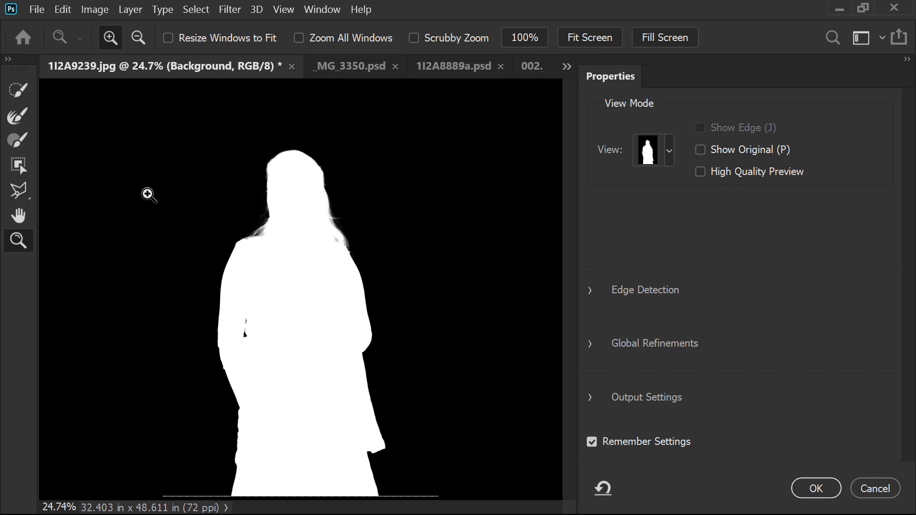
pyautogui.click(669, 151)
pyautogui.click(654, 252)
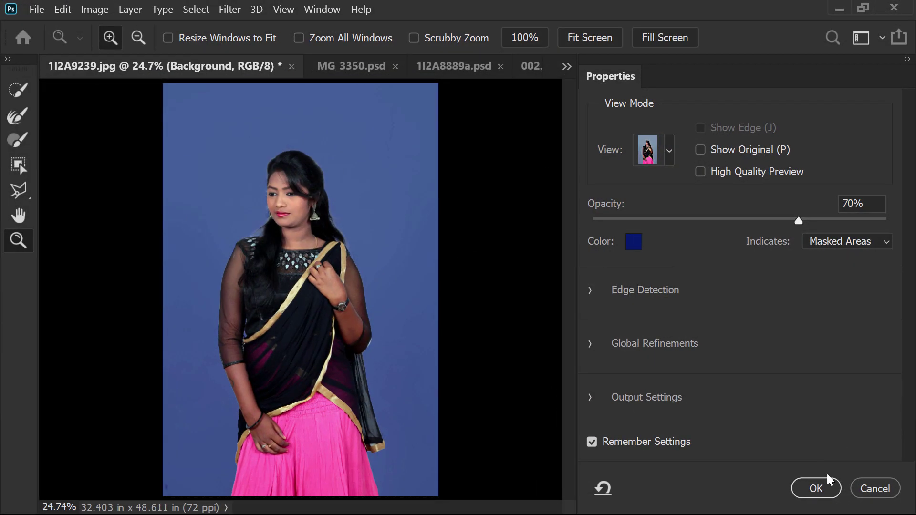
pyautogui.click(816, 488)
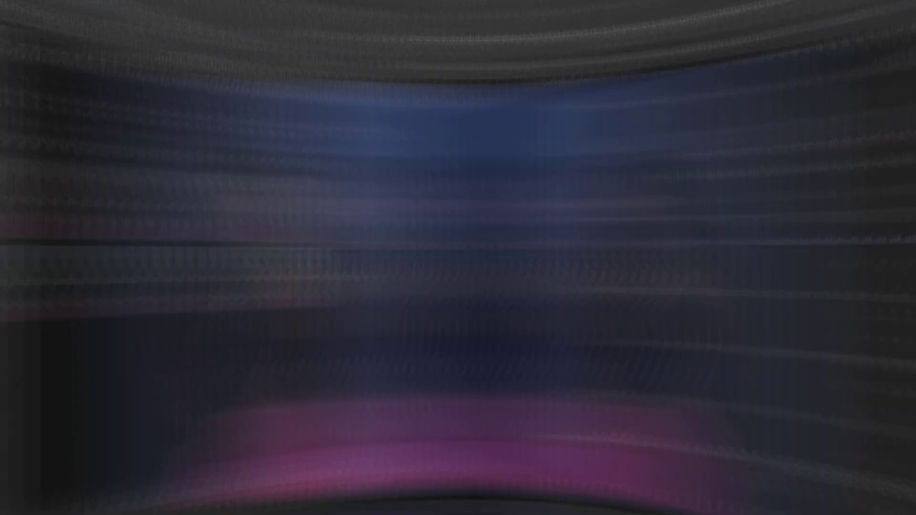
# - Show the Background layer, try moving the cutout over the original photo to compare the hair edges, and undo the move
pyautogui.click(18, 92)
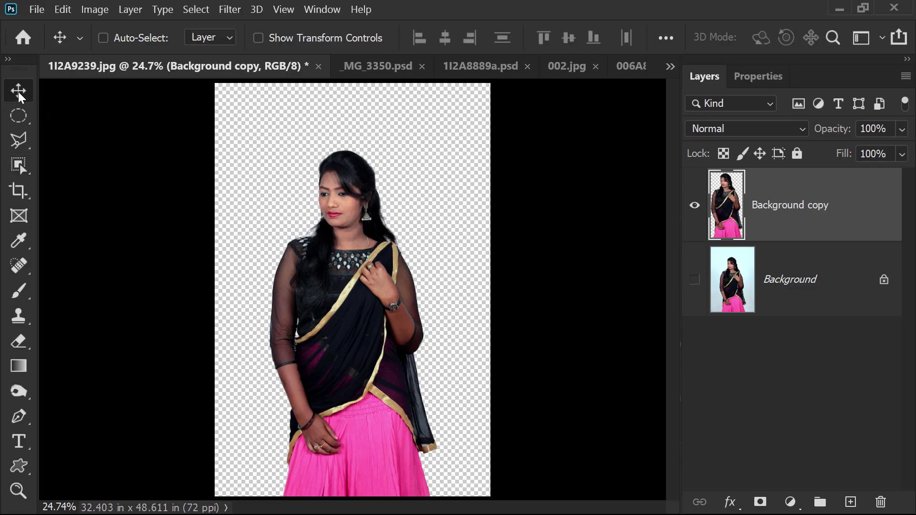
pyautogui.keyDown('ctrl'); pyautogui.click(337, 217); pyautogui.keyUp('ctrl')
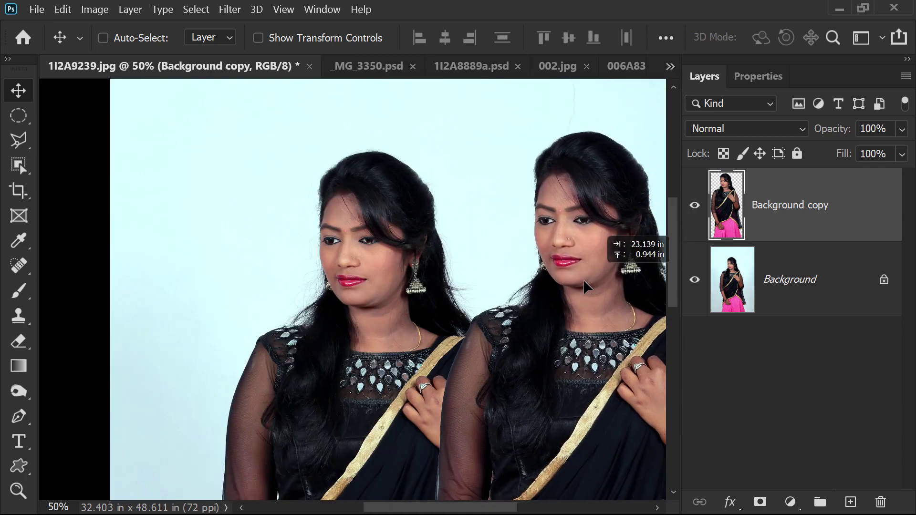
pyautogui.moveTo(583, 279); pyautogui.dragTo(465, 307)
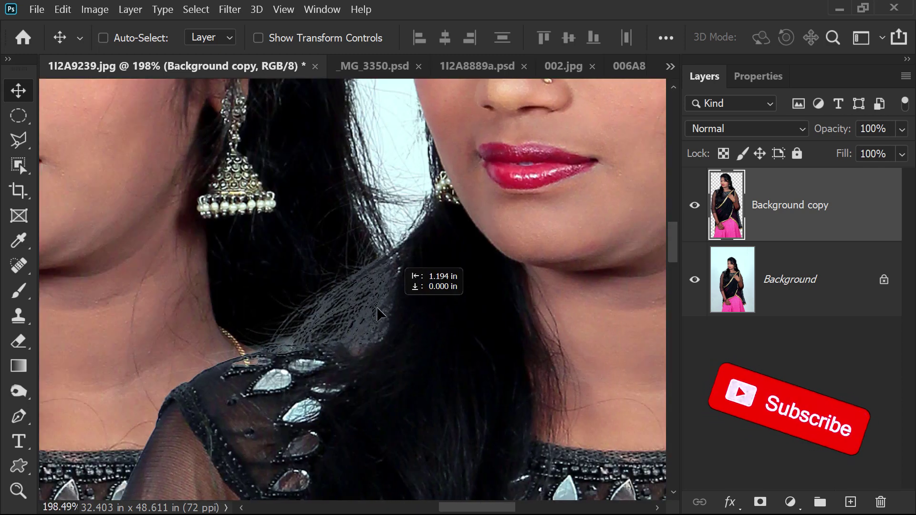
pyautogui.moveTo(377, 307); pyautogui.dragTo(305, 308)
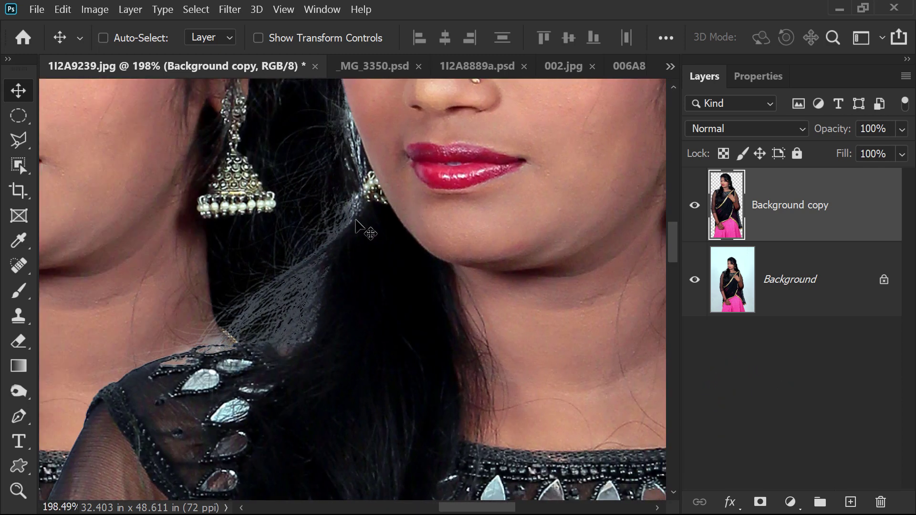
pyautogui.hotkey('ctrl', '0')
pyautogui.hotkey('ctrl', 'z')
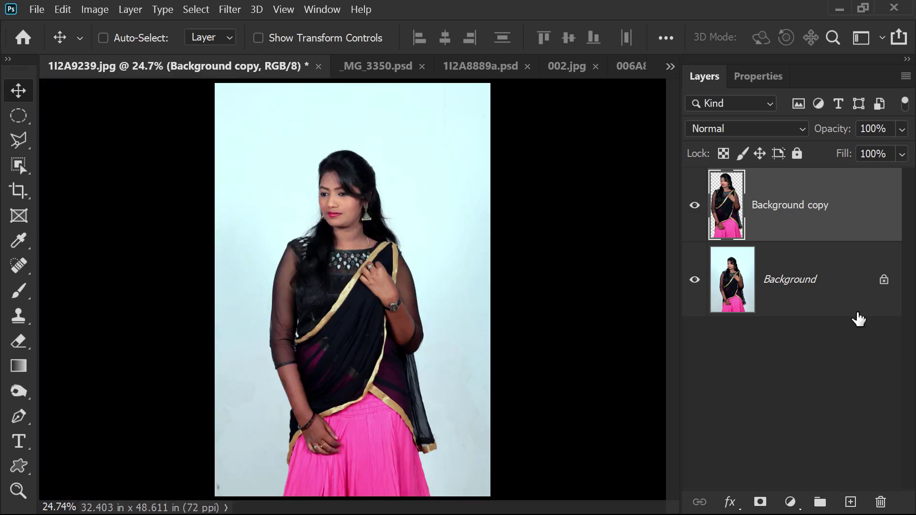
# - Add a dark Solid Color fill layer directly above the Background layer
pyautogui.click(846, 294)
pyautogui.click(790, 502)
pyautogui.click(818, 209)
pyautogui.press('Return')
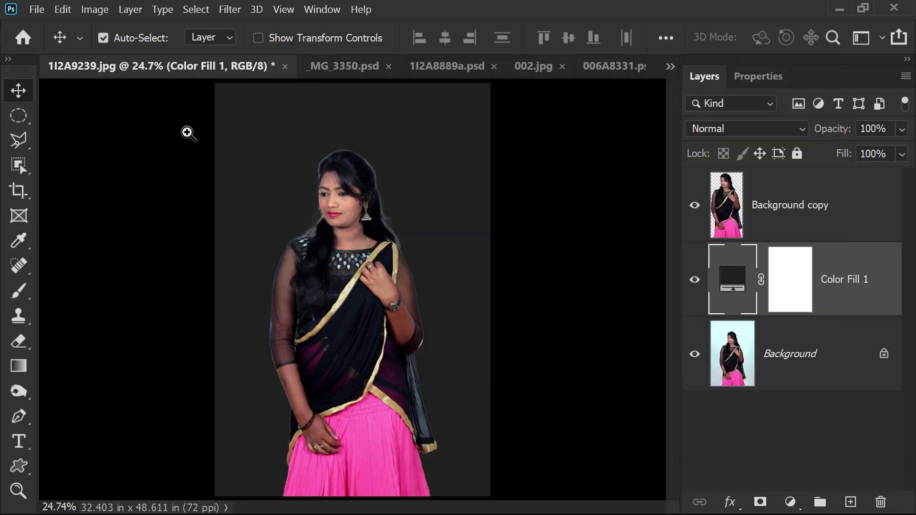
# - On the Background copy layer, draw a freehand Lasso selection along the woman's outer hair edges, from one shoulder over the head to the other
pyautogui.moveTo(187, 133); pyautogui.dragTo(517, 316)
pyautogui.click(733, 229)
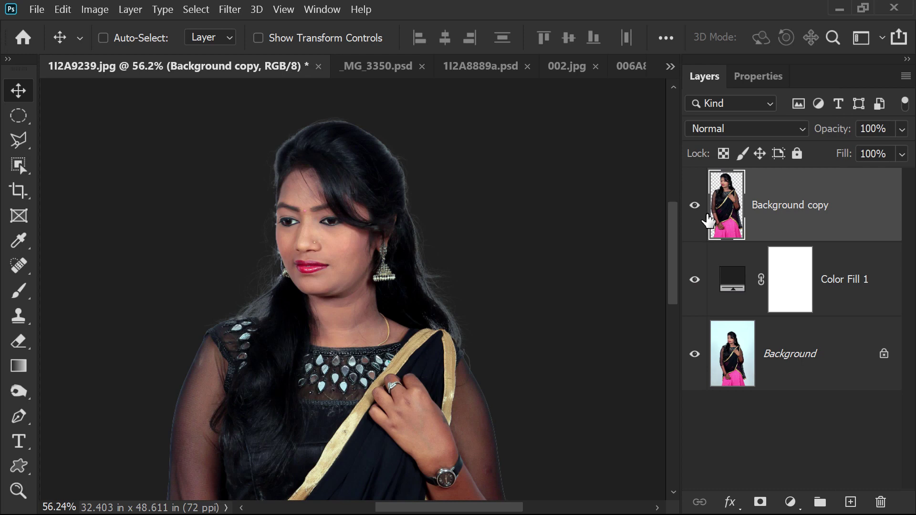
pyautogui.click(19, 139)
pyautogui.click(77, 138)
pyautogui.moveTo(157, 282)
pyautogui.mouseDown()
pyautogui.moveTo(427, 351)
pyautogui.moveTo(559, 351)
pyautogui.mouseUp()
pyautogui.moveTo(521, 317); pyautogui.dragTo(457, 322)
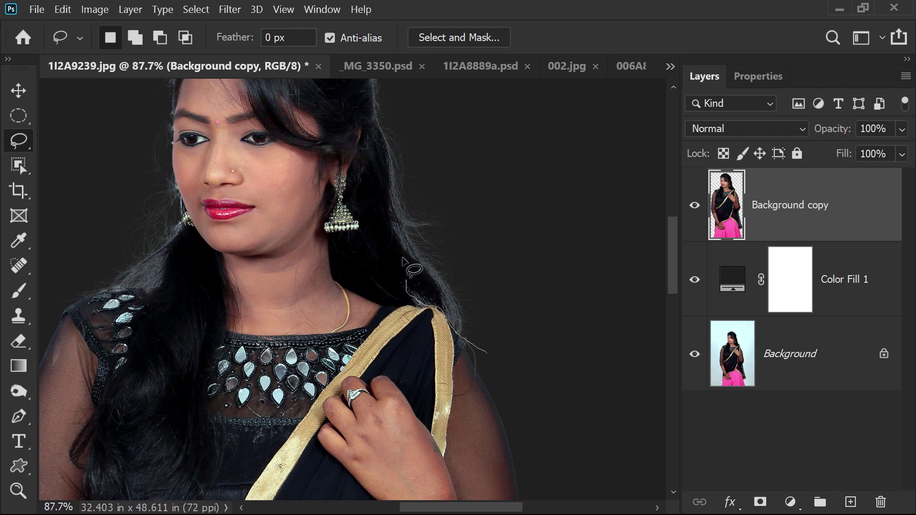
pyautogui.moveTo(388, 134); pyautogui.dragTo(531, 321)
pyautogui.moveTo(381, 178)
pyautogui.mouseDown()
pyautogui.moveTo(482, 411)
pyautogui.moveTo(417, 282)
pyautogui.moveTo(620, 286)
pyautogui.mouseUp()
pyautogui.moveTo(211, 321); pyautogui.dragTo(266, 174)
pyautogui.moveTo(266, 173)
pyautogui.mouseDown()
pyautogui.moveTo(305, 360)
pyautogui.moveTo(224, 126)
pyautogui.mouseUp()
pyautogui.moveTo(334, 319); pyautogui.dragTo(386, 319)
pyautogui.moveTo(329, 139); pyautogui.dragTo(245, 420)
pyautogui.hotkey('ctrl', '-')
pyautogui.hotkey('ctrl', '-')
pyautogui.hotkey('ctrl', '-')
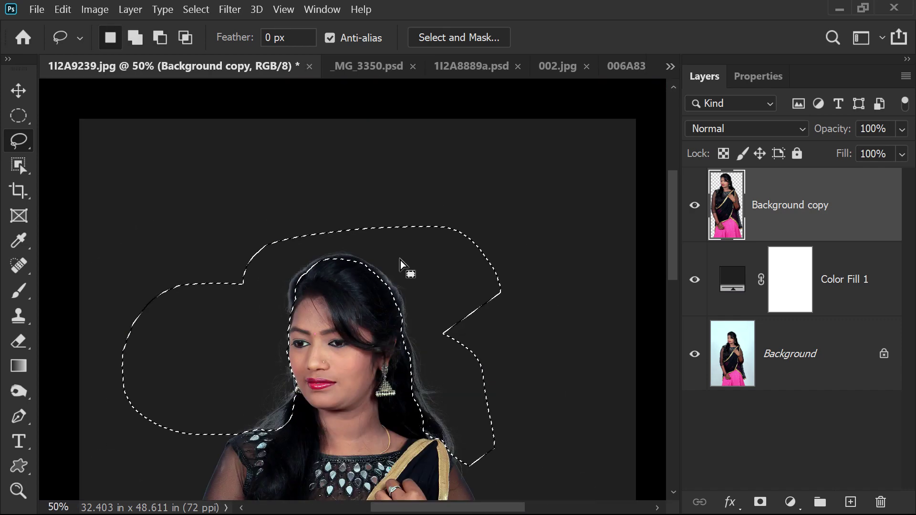
# - Feather the hair edge selection by 10 pixels
pyautogui.hotkey('ctrl', '+')
pyautogui.rightClick(415, 262)
pyautogui.click(481, 260)
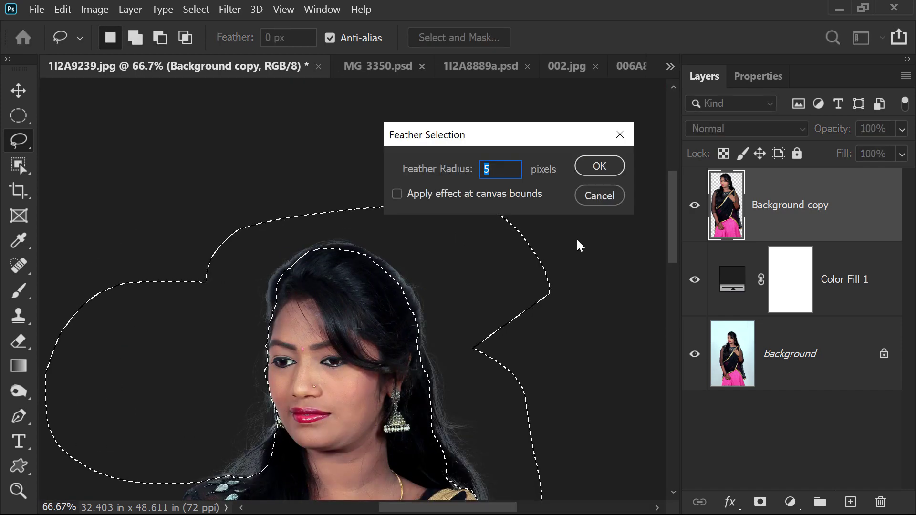
pyautogui.write('10')
pyautogui.press('Return')
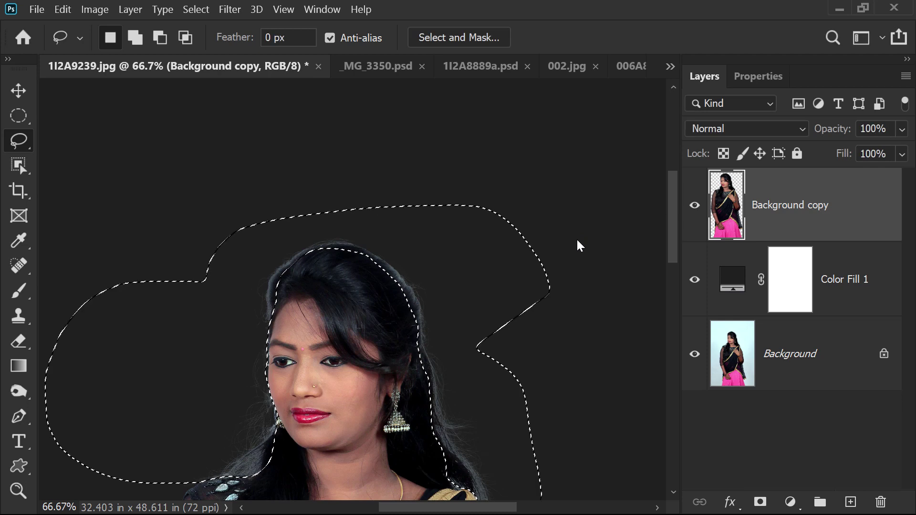
# - Darken the selected hair edges with Levels at an output white level of 42, deselect, and check the hair
pyautogui.hotkey('ctrl', 'l')
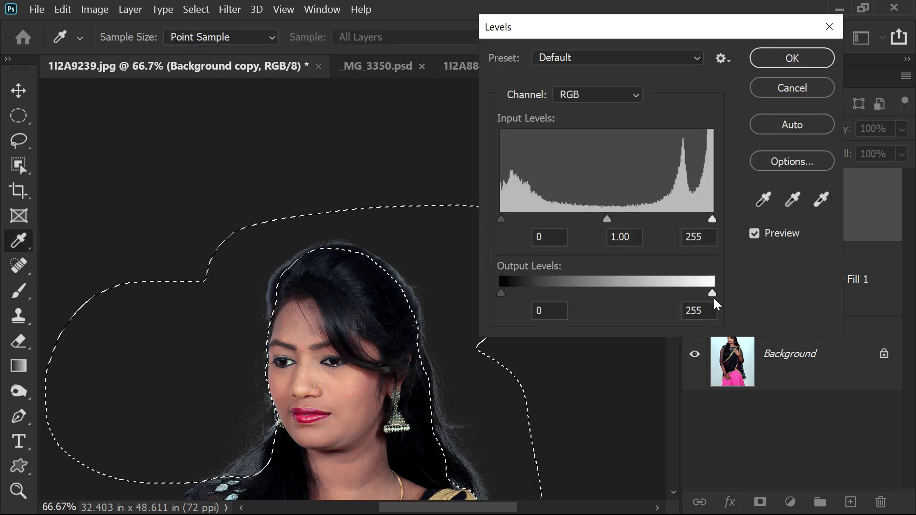
pyautogui.moveTo(712, 293); pyautogui.dragTo(536, 299)
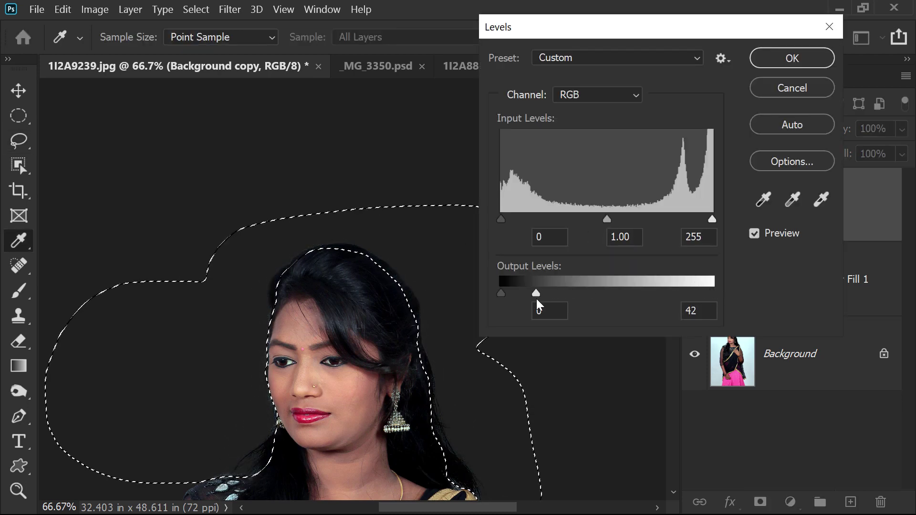
pyautogui.click(806, 58)
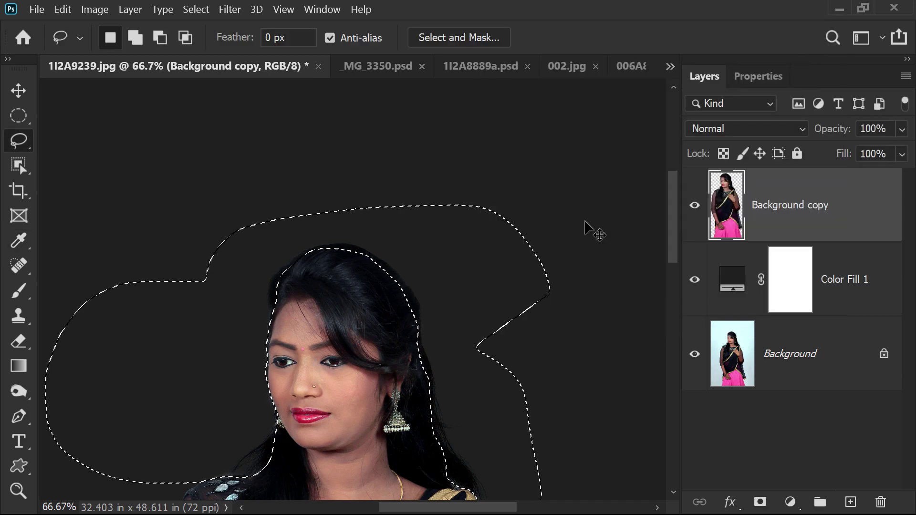
pyautogui.hotkey('ctrl', 'd')
pyautogui.moveTo(198, 194); pyautogui.dragTo(586, 433)
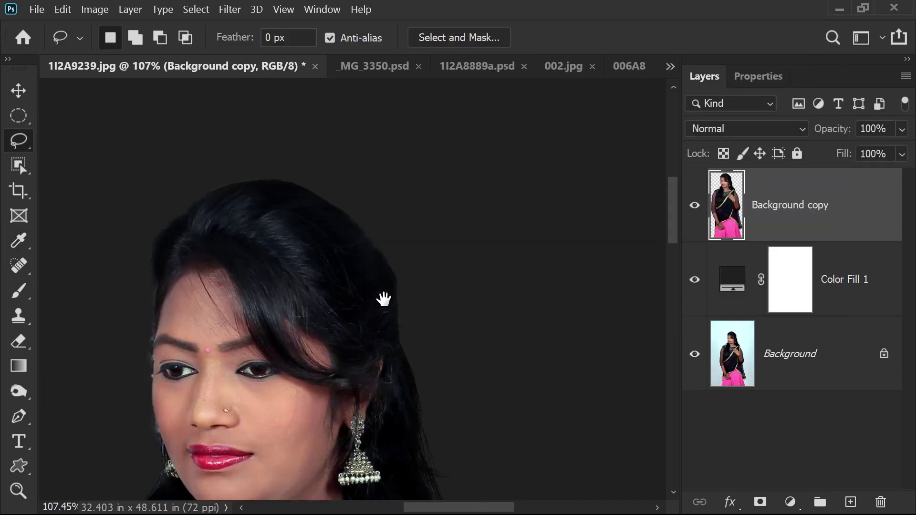
pyautogui.moveTo(383, 399); pyautogui.dragTo(454, 183)
pyautogui.moveTo(462, 230); pyautogui.dragTo(503, 329)
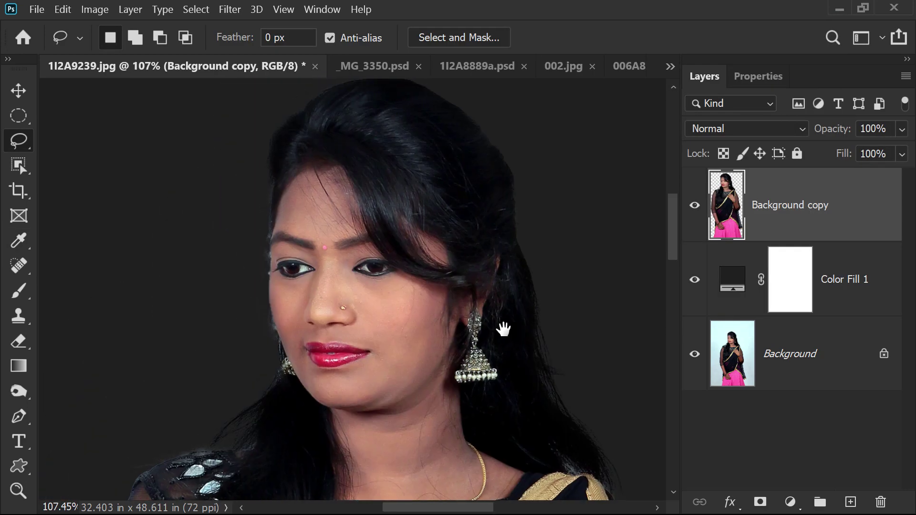
# - Hide the dark Color Fill layer and move the Background copy cutout to one side of the original woman
pyautogui.click(694, 280)
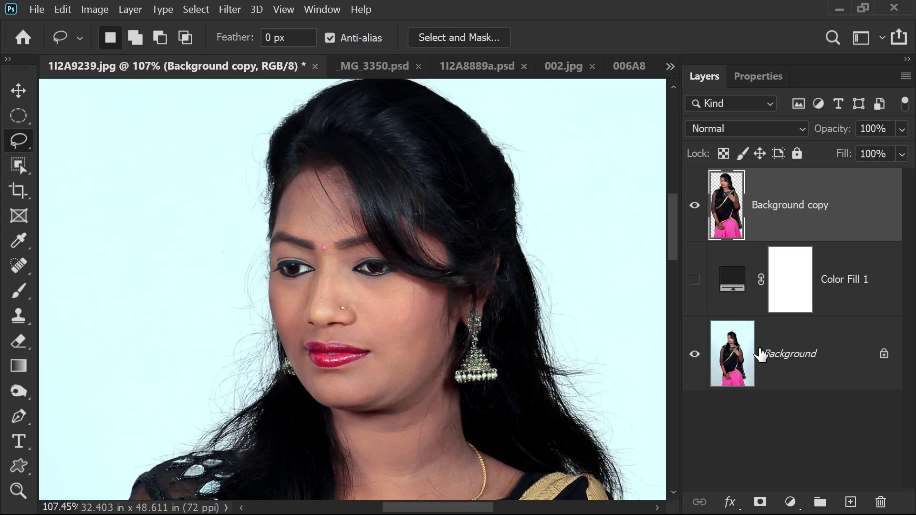
pyautogui.click(763, 353)
pyautogui.click(789, 231)
pyautogui.press('v')
pyautogui.moveTo(368, 278); pyautogui.dragTo(87, 255)
pyautogui.hotkey('ctrl', '0')
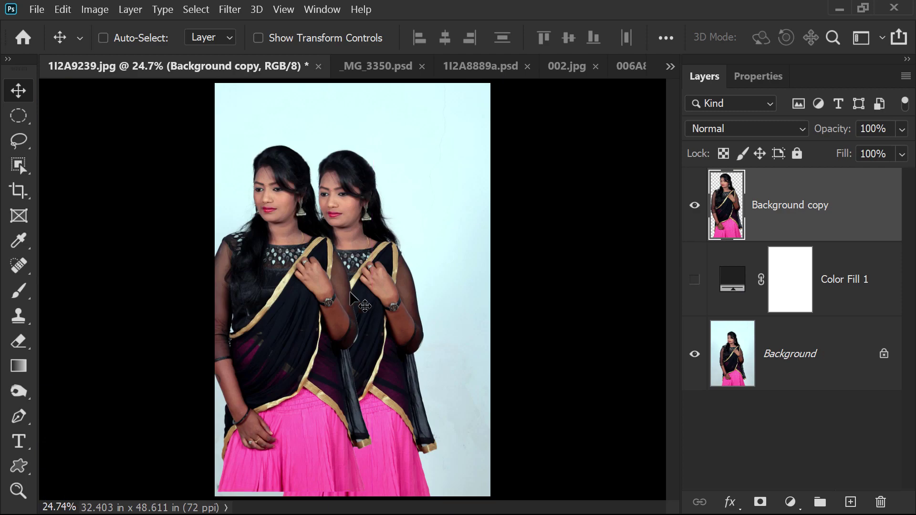
# - Move the cutout to the opposite side of the original woman and compare the hair edges
pyautogui.moveTo(254, 255); pyautogui.dragTo(413, 235)
pyautogui.moveTo(351, 165); pyautogui.dragTo(468, 253)
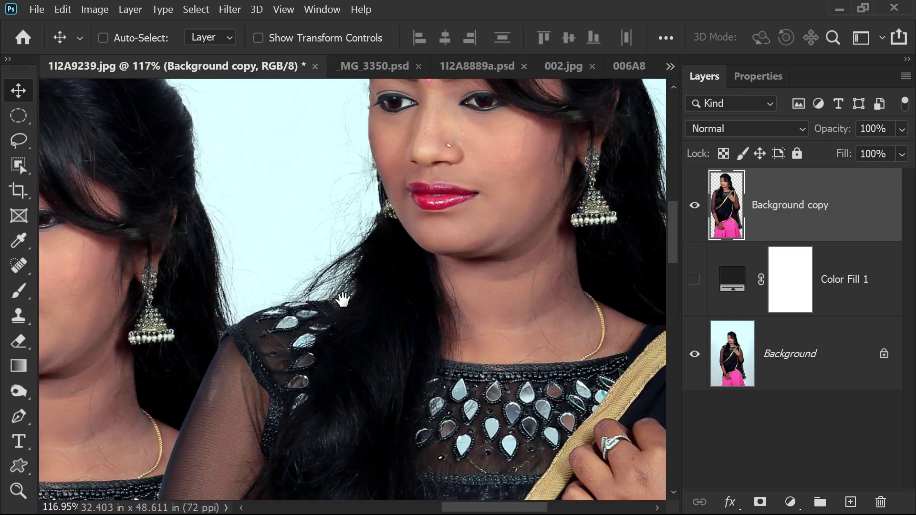
pyautogui.moveTo(424, 203); pyautogui.dragTo(334, 380)
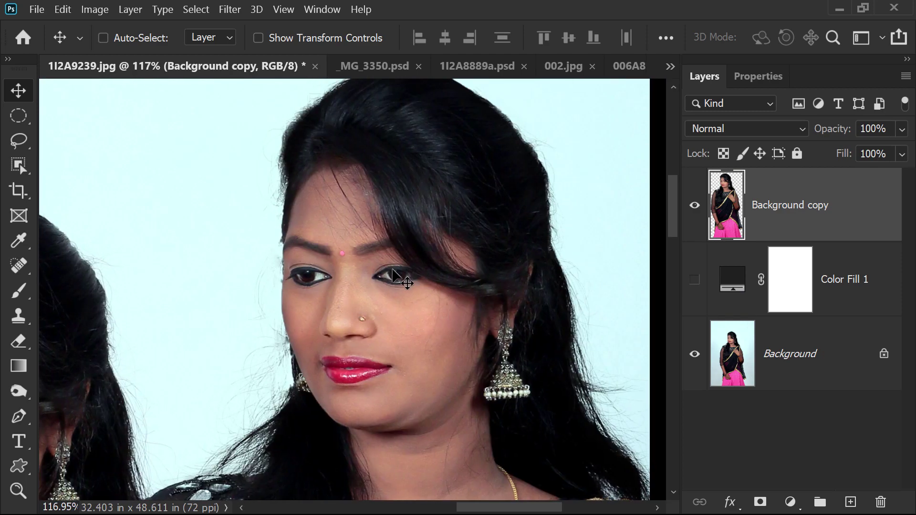
pyautogui.hotkey('ctrl', '0')
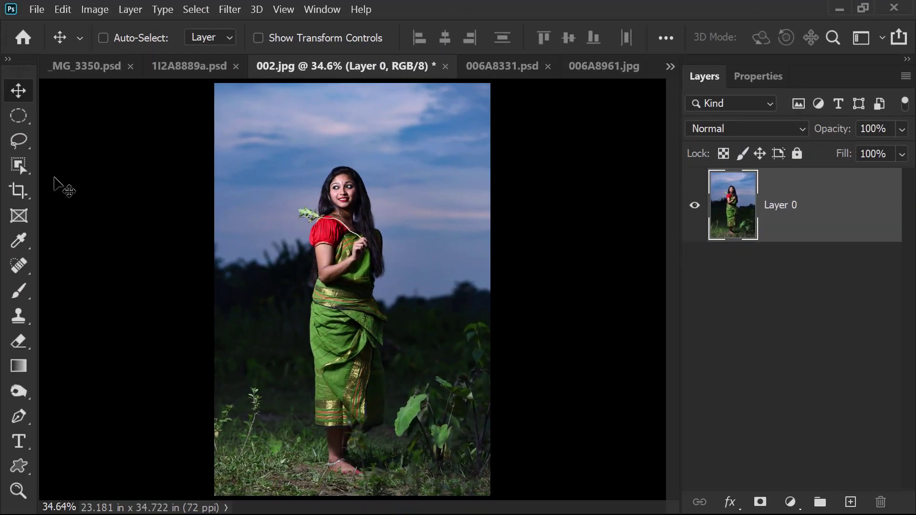
# - Select the woman in 002.jpg with Select Subject and open the selection in Select and Mask
pyautogui.moveTo(18, 166); pyautogui.dragTo(102, 168)
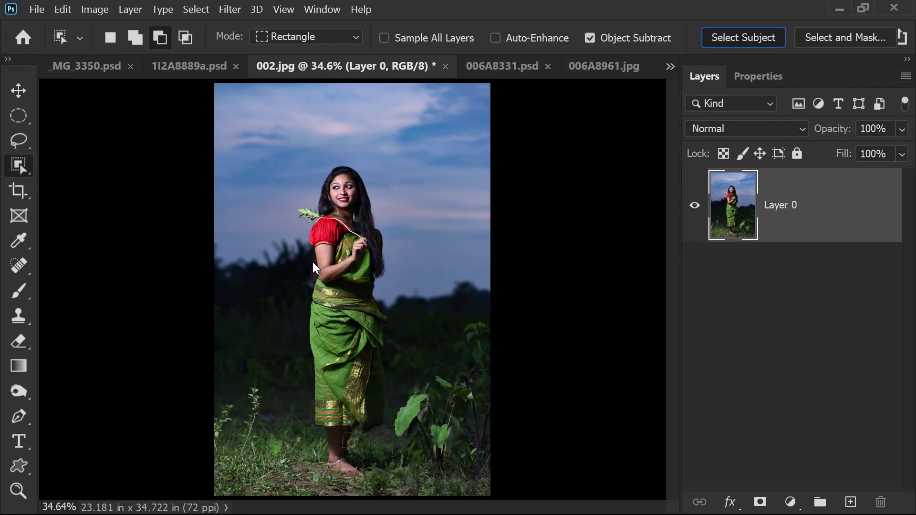
pyautogui.click(825, 42)
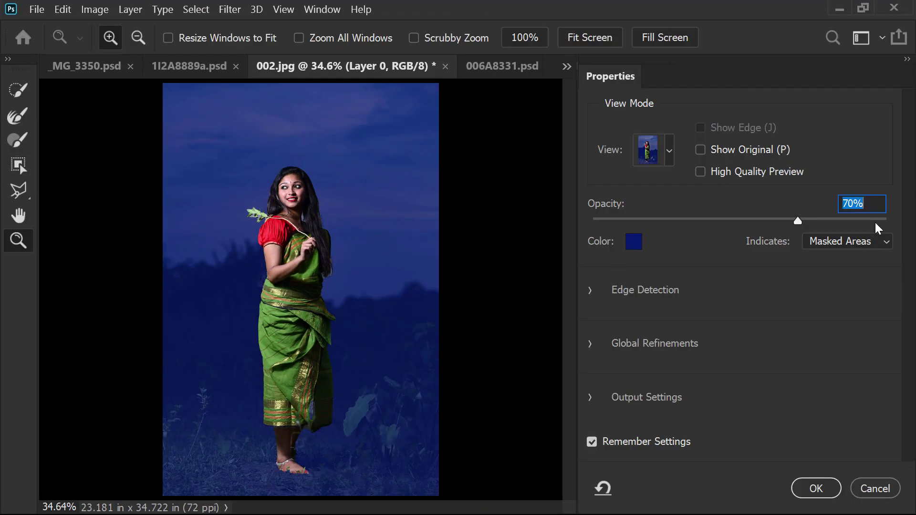
pyautogui.click(270, 174)
# - Set the overlay to indicate Selected Areas and change its color to red, ff0000
pyautogui.click(885, 242)
pyautogui.click(833, 270)
pyautogui.click(257, 220)
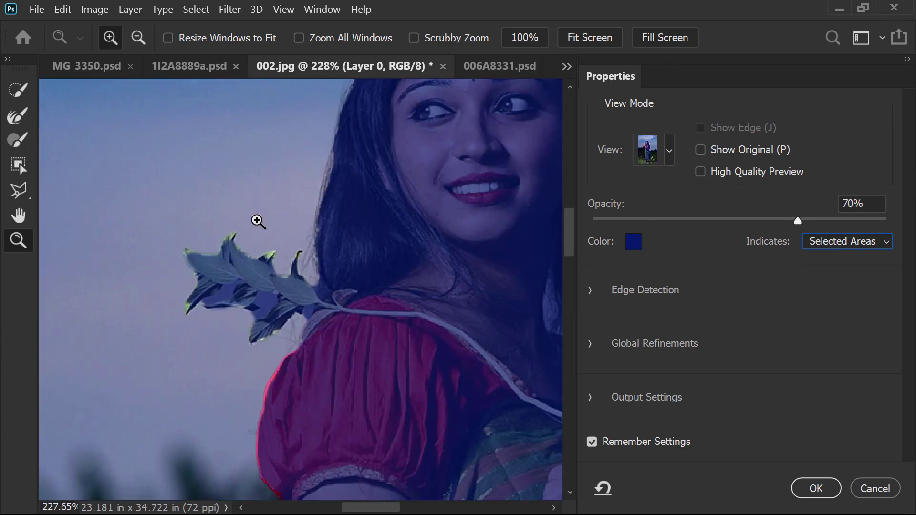
pyautogui.hotkey('ctrl', '0')
pyautogui.click(300, 271)
pyautogui.click(633, 241)
pyautogui.click(629, 82)
pyautogui.click(609, 82)
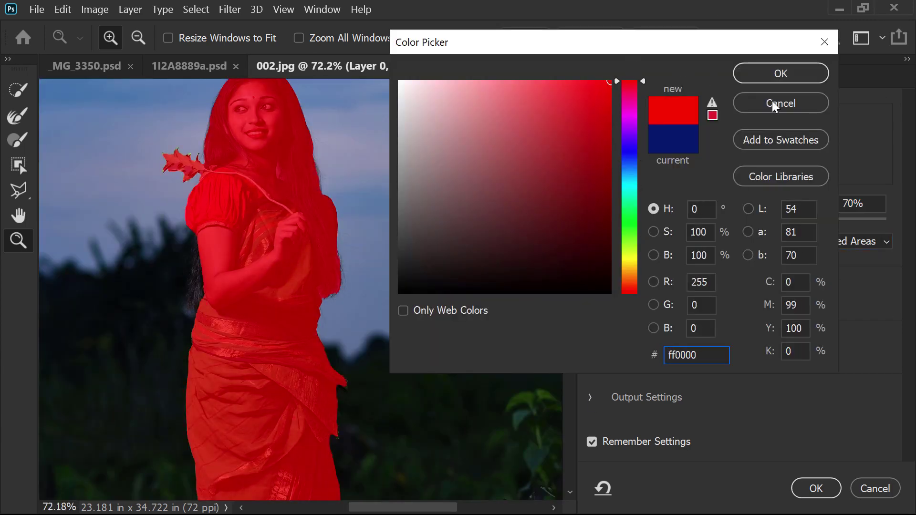
pyautogui.click(780, 73)
# - Refine the woman's hair edges in 002.jpg along her face, arm and back with the Refine Edge Brush at size 30
pyautogui.click(166, 157)
pyautogui.moveTo(156, 209); pyautogui.dragTo(237, 212)
pyautogui.click(17, 119)
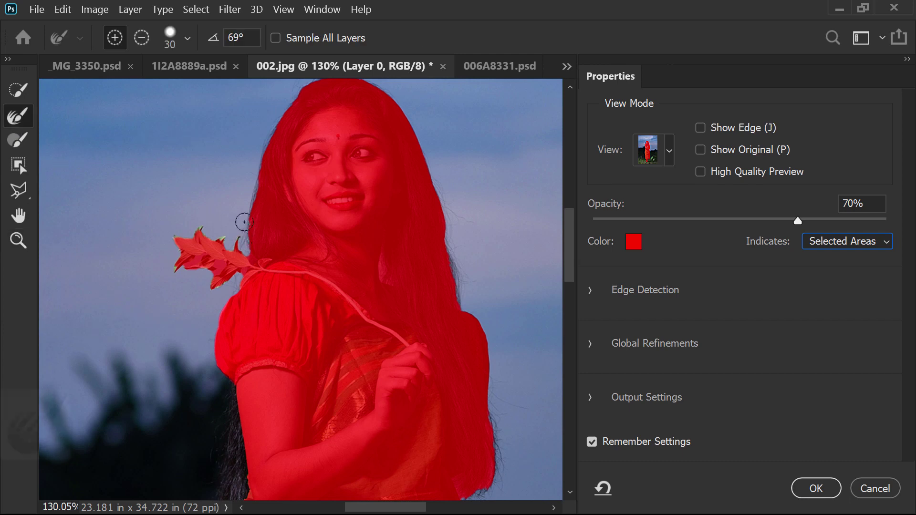
pyautogui.moveTo(285, 139); pyautogui.dragTo(197, 222)
pyautogui.moveTo(220, 363); pyautogui.dragTo(274, 77)
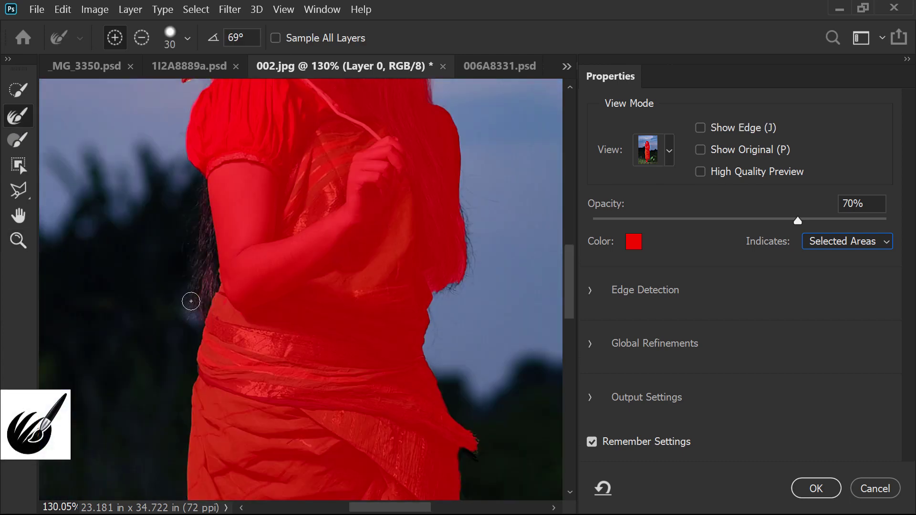
pyautogui.moveTo(470, 165); pyautogui.dragTo(403, 351)
pyautogui.scroll(5, 302, 234)
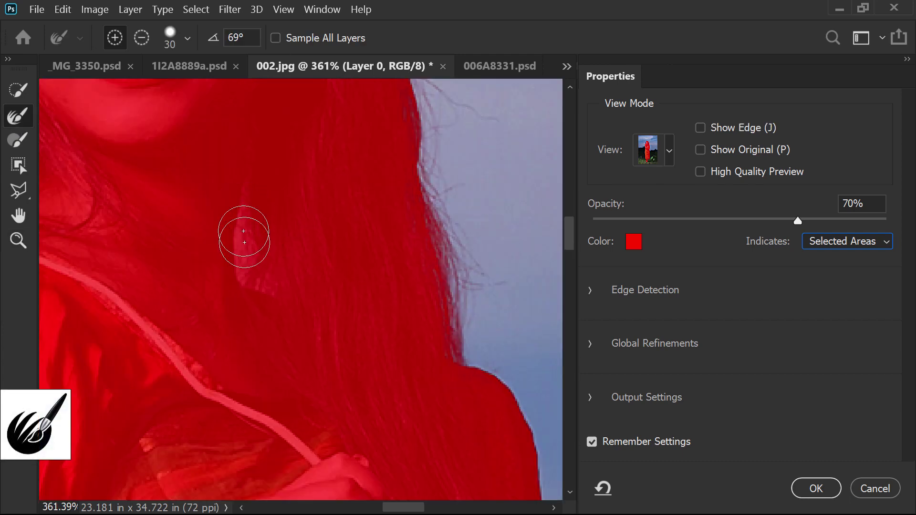
# - Brush over the stray hair beside the woman's neck and the leaf sprig's edges with the Refine Edge Brush
pyautogui.moveTo(47, 248); pyautogui.dragTo(491, 298)
pyautogui.moveTo(194, 323); pyautogui.dragTo(300, 354)
pyautogui.moveTo(210, 220); pyautogui.dragTo(201, 231)
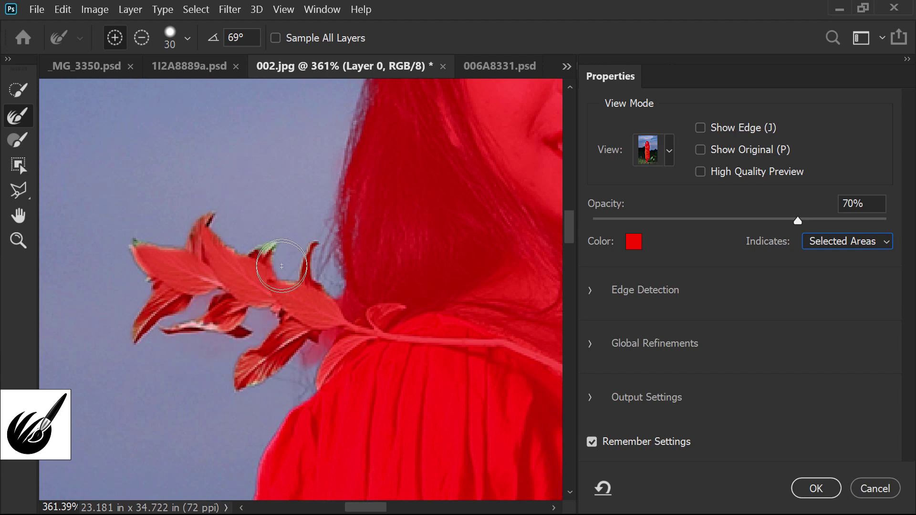
pyautogui.moveTo(267, 245); pyautogui.dragTo(296, 229)
# - Paint the missing gold border patch near the bottom of the sari into the selection with the Brush tool
pyautogui.hotkey('ctrl', '0')
pyautogui.scroll(4, 325, 406)
pyautogui.moveTo(325, 406); pyautogui.dragTo(302, 300)
pyautogui.scroll(4, 302, 300)
pyautogui.click(24, 144)
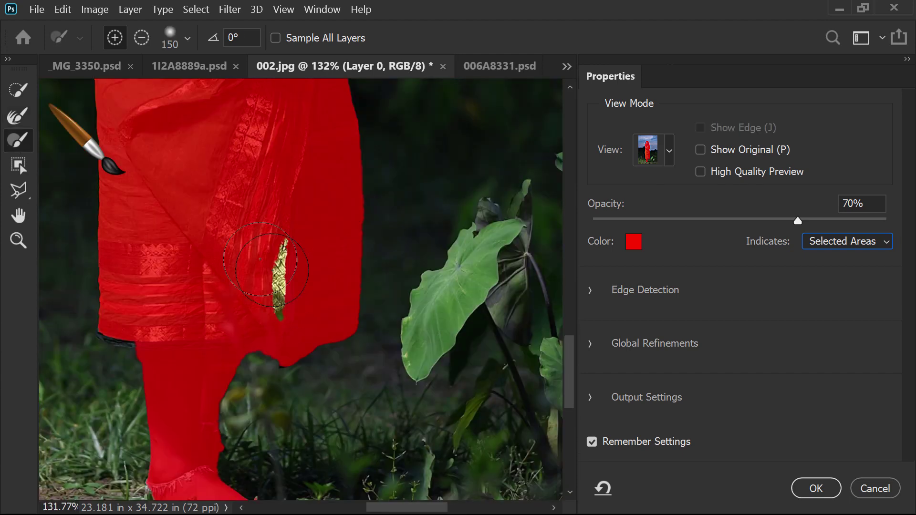
pyautogui.moveTo(276, 260); pyautogui.dragTo(278, 303)
# - Add the dark underside of the sari's hem with the Object Selection tool and output the cutout as a new layer
pyautogui.moveTo(237, 374); pyautogui.dragTo(301, 285)
pyautogui.scroll(6, 167, 238)
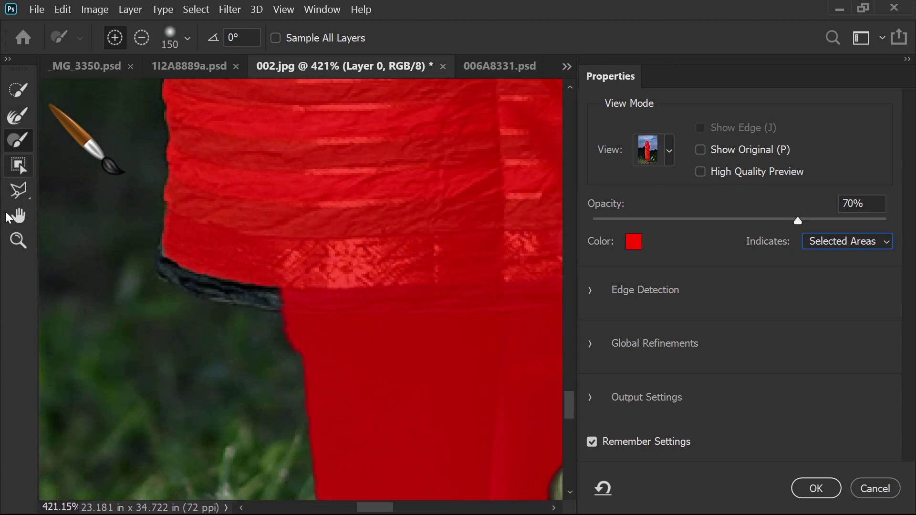
pyautogui.click(22, 162)
pyautogui.moveTo(296, 317); pyautogui.dragTo(323, 305)
pyautogui.press('Return')
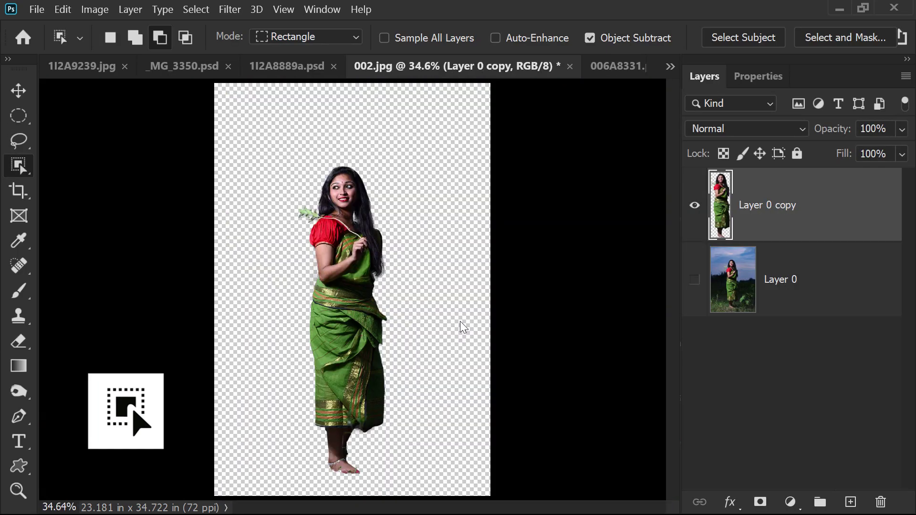
pyautogui.press('v')
pyautogui.scroll(5, 460, 328)
pyautogui.hotkey('ctrl', '0')
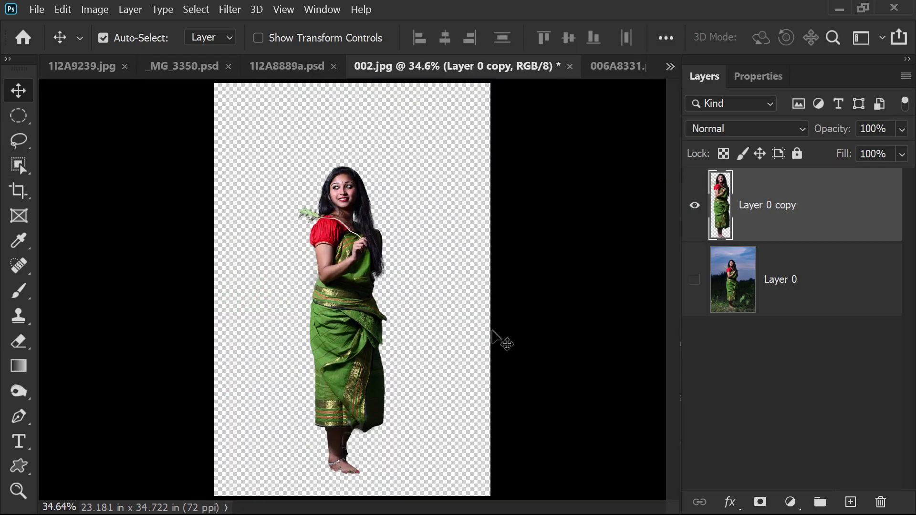
pyautogui.click(742, 290)
# - Switch to 006A8331.psd, select the woman in the red gown and open the selection in Select and Mask
pyautogui.click(600, 69)
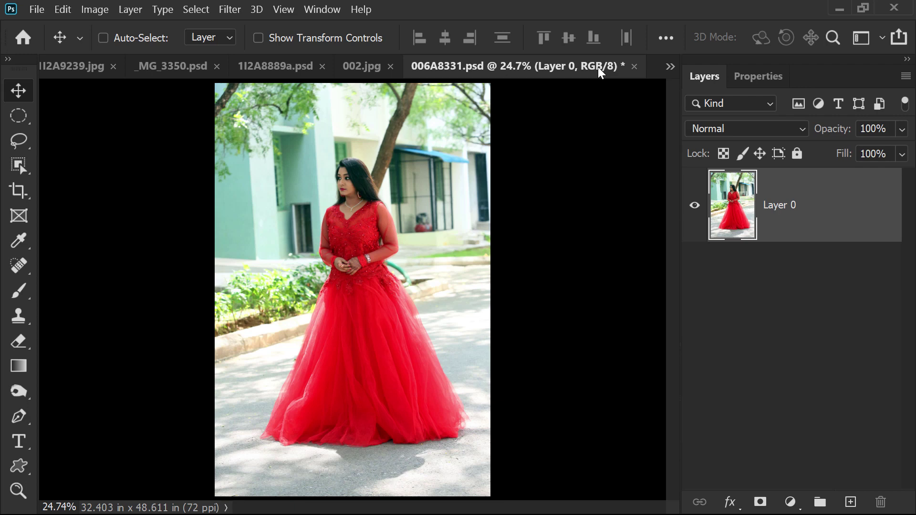
pyautogui.click(19, 167)
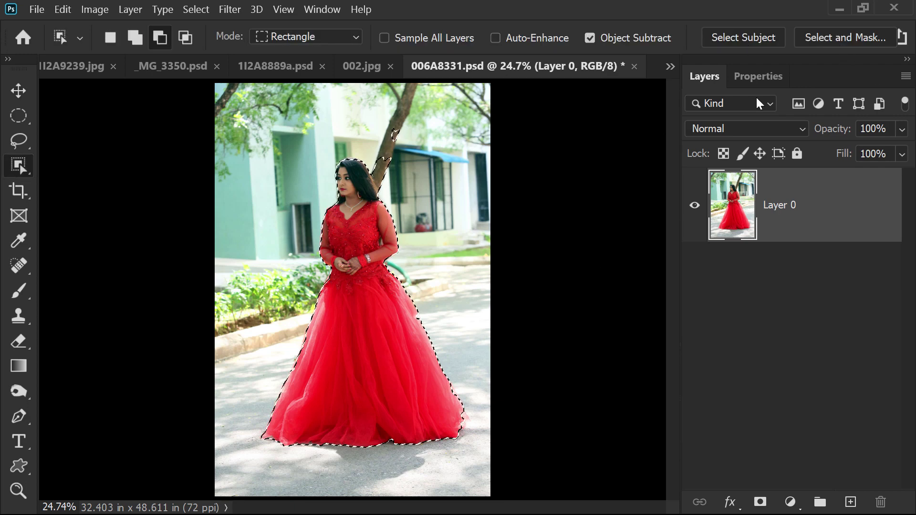
pyautogui.click(844, 38)
# - Set the overlay color to blue and its opacity to 75%
pyautogui.moveTo(797, 221); pyautogui.dragTo(742, 221)
pyautogui.click(633, 241)
pyautogui.click(630, 150)
pyautogui.click(763, 72)
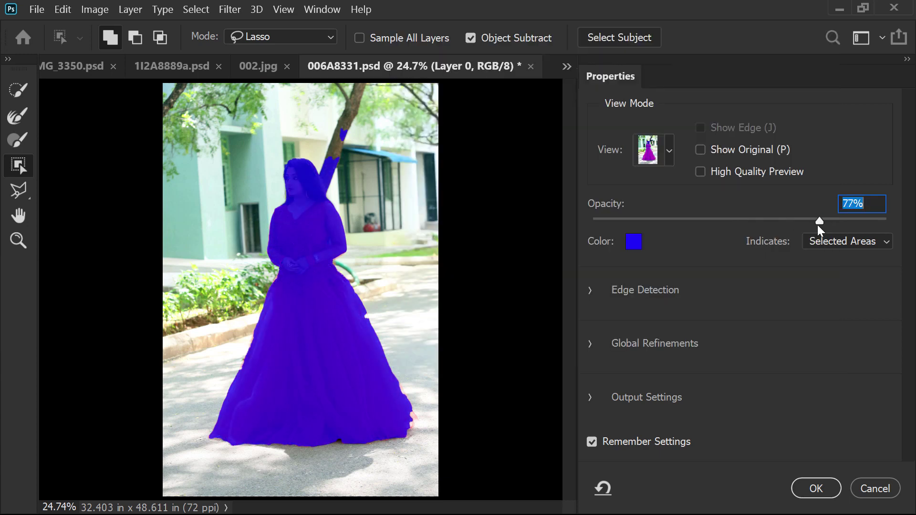
# - Subtract the tree trunk beside the woman's head from the selection with the Object Selection tool's Lasso mode
pyautogui.scroll(5, 398, 270)
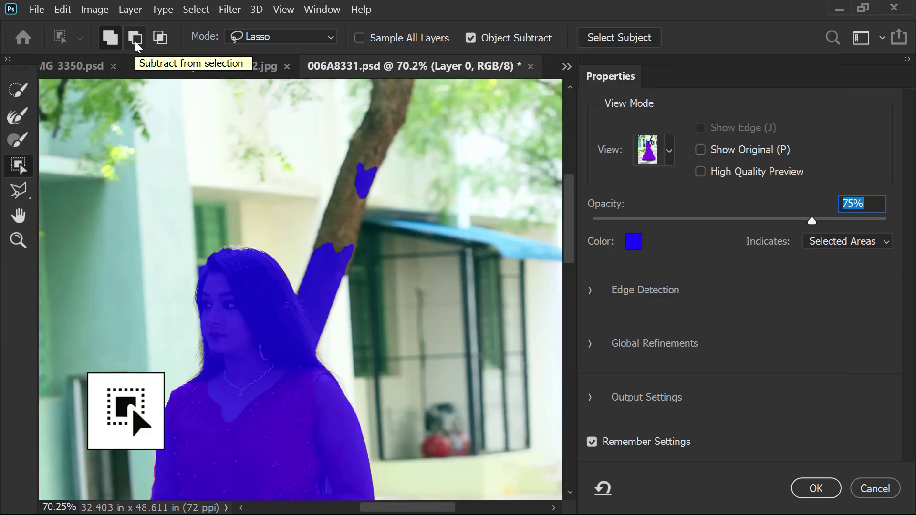
pyautogui.click(135, 38)
pyautogui.moveTo(313, 352); pyautogui.dragTo(377, 348)
# - Add the missed fabric along the gown's edge below the hands to the selection
pyautogui.scroll(3, 333, 266)
pyautogui.moveTo(333, 265); pyautogui.dragTo(337, 131)
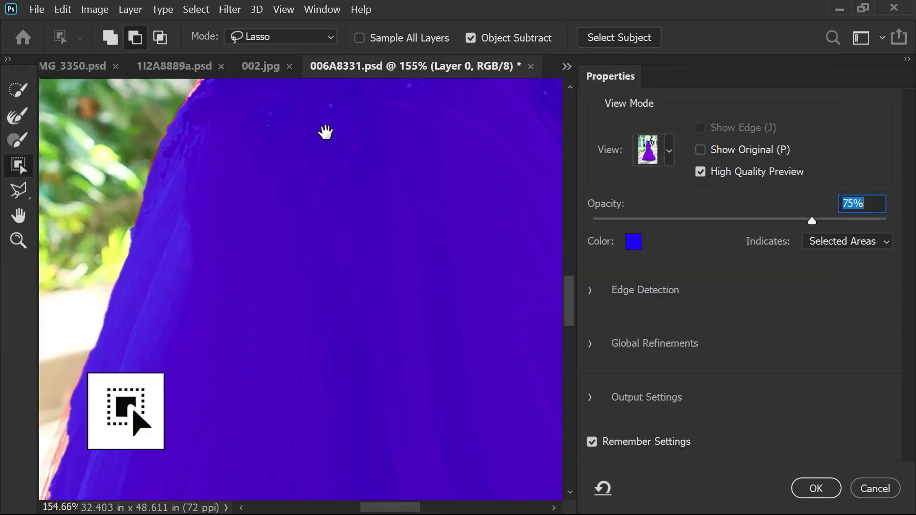
pyautogui.scroll(3, 256, 250)
pyautogui.click(109, 38)
pyautogui.moveTo(202, 329)
pyautogui.mouseDown()
pyautogui.moveTo(279, 167)
pyautogui.moveTo(260, 278)
pyautogui.mouseUp()
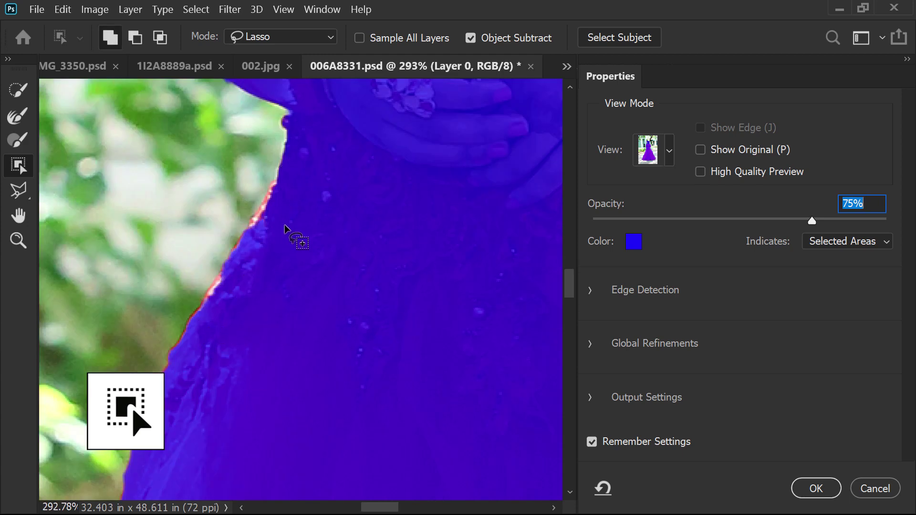
# - Add the missed fabric along the skirt's lower outer edge and the hem on the road to the selection
pyautogui.hotkey('ctrl', '-')
pyautogui.hotkey('ctrl', '-')
pyautogui.hotkey('ctrl', '-')
pyautogui.moveTo(527, 378); pyautogui.dragTo(312, 226)
pyautogui.scroll(3, 364, 239)
pyautogui.moveTo(237, 218)
pyautogui.mouseDown()
pyautogui.moveTo(238, 177)
pyautogui.moveTo(239, 236)
pyautogui.mouseUp()
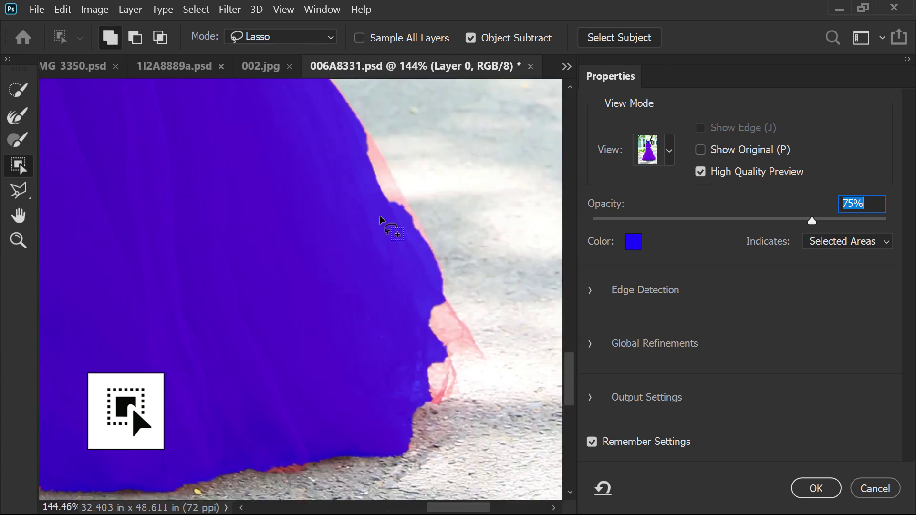
pyautogui.moveTo(365, 196); pyautogui.dragTo(293, 265)
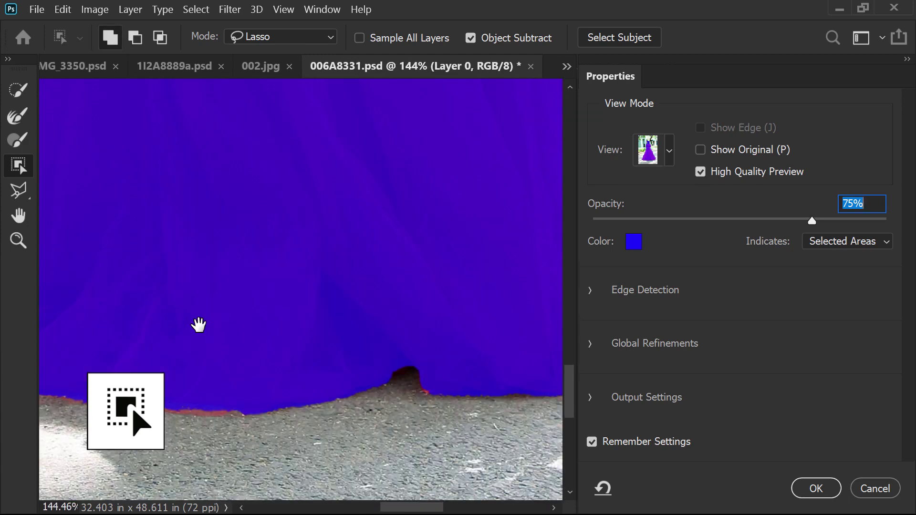
pyautogui.moveTo(199, 325); pyautogui.dragTo(296, 314)
pyautogui.moveTo(356, 397); pyautogui.dragTo(242, 393)
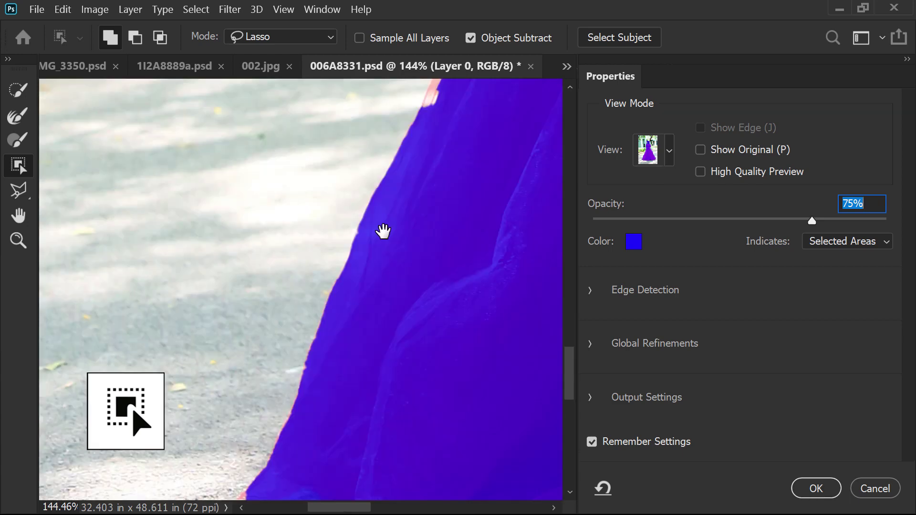
# - Add the missed skirt fabric along the edge facing the curb and shrubs to the selection
pyautogui.moveTo(383, 231); pyautogui.dragTo(206, 444)
pyautogui.moveTo(245, 358)
pyautogui.mouseDown()
pyautogui.moveTo(261, 318)
pyautogui.moveTo(246, 336)
pyautogui.mouseUp()
pyautogui.moveTo(238, 348); pyautogui.dragTo(217, 346)
pyautogui.moveTo(291, 292); pyautogui.dragTo(268, 386)
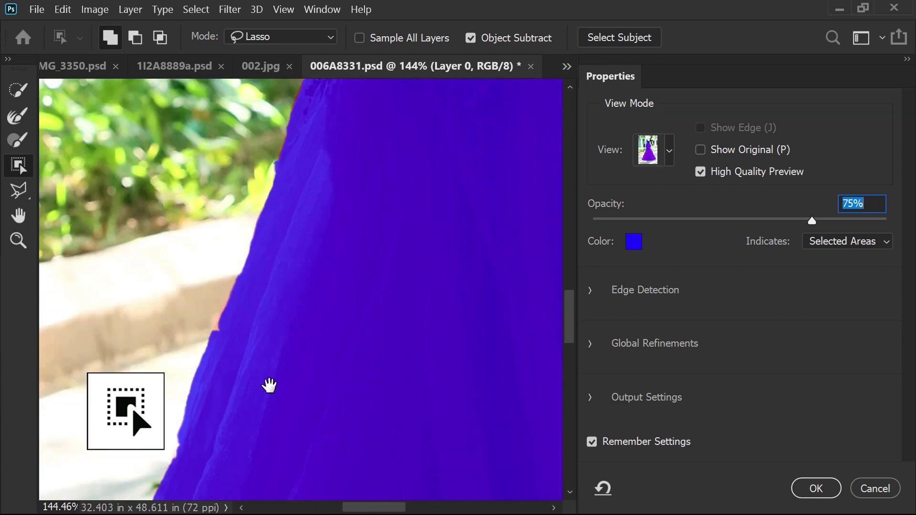
# - Complete the selection of the sleeve's underside at the elbow above the green hose, using Object Selection and the Polygonal Lasso
pyautogui.moveTo(358, 345); pyautogui.dragTo(366, 345)
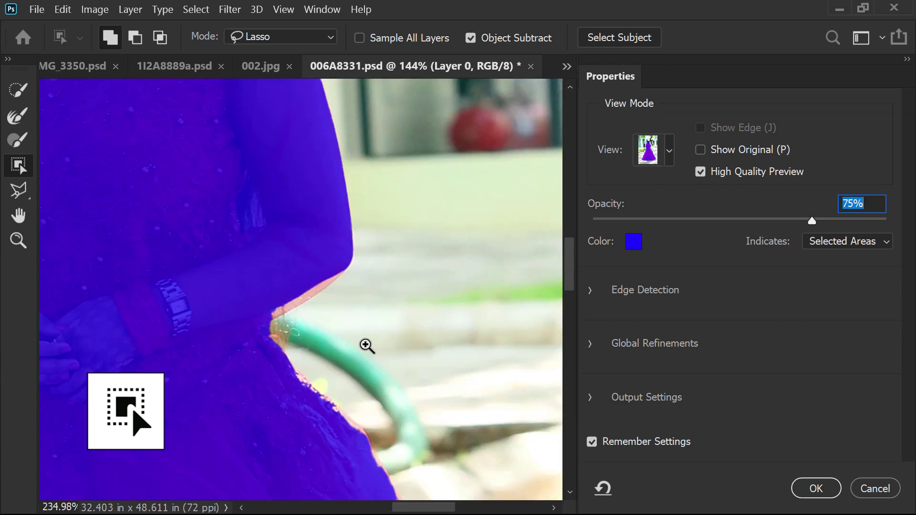
pyautogui.moveTo(179, 254)
pyautogui.mouseDown()
pyautogui.moveTo(201, 206)
pyautogui.moveTo(416, 286)
pyautogui.mouseUp()
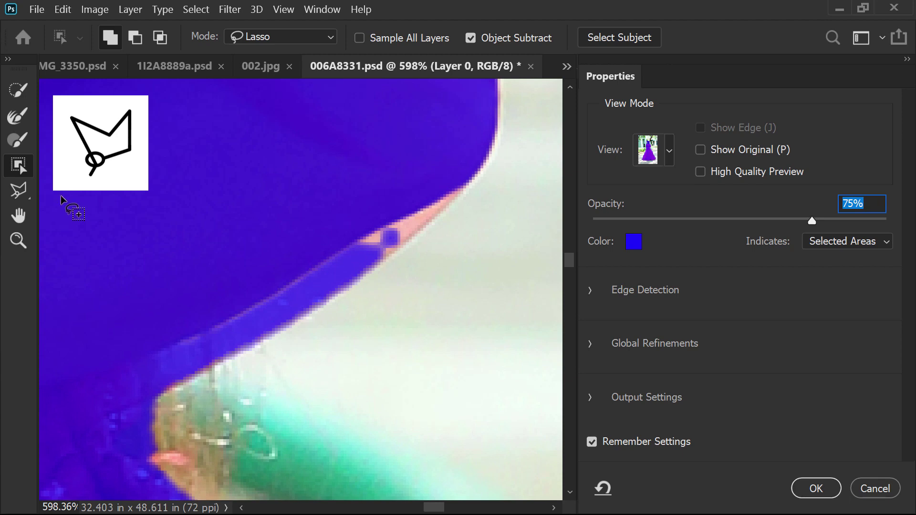
pyautogui.click(18, 190)
pyautogui.click(483, 169)
pyautogui.click(384, 251)
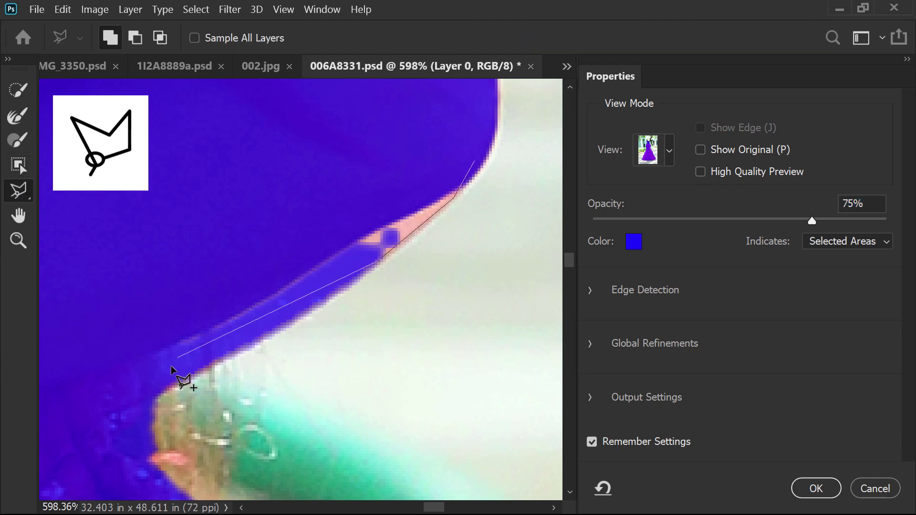
pyautogui.click(143, 384)
pyautogui.doubleClick(362, 127)
# - Add the missed gown edge beside the green hose to the selection by outlining it with the Polygonal Lasso
pyautogui.hotkey('ctrl', '-')
pyautogui.hotkey('ctrl', '-')
pyautogui.moveTo(253, 458); pyautogui.dragTo(167, 189)
pyautogui.moveTo(348, 364); pyautogui.dragTo(191, 189)
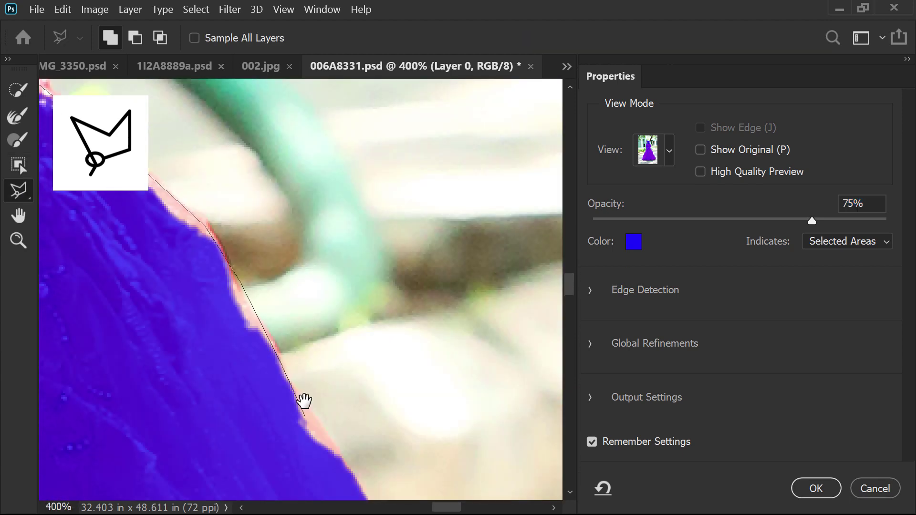
pyautogui.moveTo(304, 402); pyautogui.dragTo(205, 200)
pyautogui.click(303, 245)
pyautogui.doubleClick(306, 286)
# - Refine the gown's sheer fabric edges and the woman's hair with the Refine Edge Brush
pyautogui.hotkey('ctrl', '1')
pyautogui.moveTo(295, 119); pyautogui.dragTo(319, 319)
pyautogui.press('r')
pyautogui.moveTo(364, 180); pyautogui.dragTo(396, 180)
pyautogui.moveTo(167, 448)
pyautogui.mouseDown()
pyautogui.moveTo(204, 408)
pyautogui.moveTo(251, 222)
pyautogui.mouseUp()
pyautogui.moveTo(251, 157); pyautogui.dragTo(156, 343)
pyautogui.moveTo(156, 235)
pyautogui.mouseDown()
pyautogui.moveTo(405, 277)
pyautogui.moveTo(470, 425)
pyautogui.mouseUp()
pyautogui.moveTo(477, 430); pyautogui.dragTo(213, 123)
pyautogui.moveTo(252, 214); pyautogui.dragTo(351, 358)
pyautogui.moveTo(88, 84)
pyautogui.mouseDown()
pyautogui.moveTo(349, 295)
pyautogui.moveTo(368, 349)
pyautogui.mouseUp()
# - Reduce the Brush tool to size 30 and fill in missed parts of the woman's head in the selection
pyautogui.click(18, 140)
pyautogui.press('[')
pyautogui.press('[')
pyautogui.press('[')
pyautogui.press('[')
pyautogui.press('[')
pyautogui.press('[')
pyautogui.press('[')
pyautogui.press('[')
pyautogui.press('[')
pyautogui.press('[')
pyautogui.press('[')
pyautogui.moveTo(230, 221)
pyautogui.mouseDown()
pyautogui.moveTo(266, 211)
pyautogui.moveTo(330, 222)
pyautogui.moveTo(409, 271)
pyautogui.moveTo(417, 256)
pyautogui.moveTo(457, 284)
pyautogui.moveTo(408, 227)
pyautogui.mouseUp()
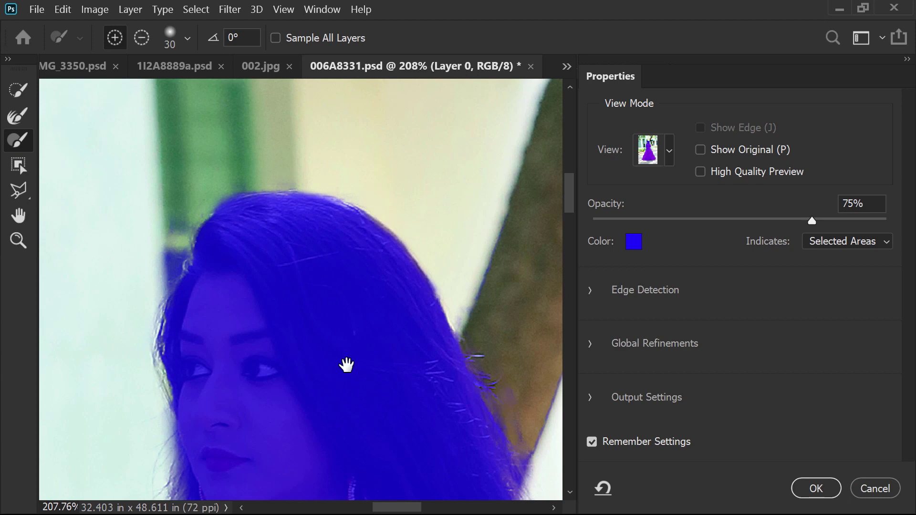
# - Apply the refined selection so the woman in the red gown is output as a new layer
pyautogui.hotkey('ctrl', '0')
pyautogui.click(816, 489)
pyautogui.click(9, 96)
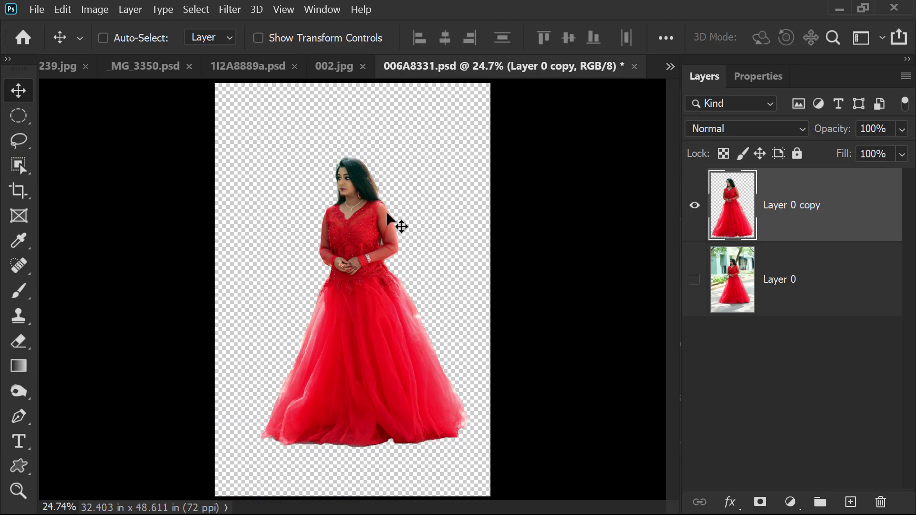
# - Erase the leftover background patch beside the woman's forehead on Layer 0 copy, reducing the Eraser to size 25
pyautogui.moveTo(274, 145); pyautogui.dragTo(421, 260)
pyautogui.moveTo(363, 202)
pyautogui.mouseDown()
pyautogui.moveTo(342, 201)
pyautogui.moveTo(363, 200)
pyautogui.mouseUp()
pyautogui.moveTo(233, 121); pyautogui.dragTo(446, 269)
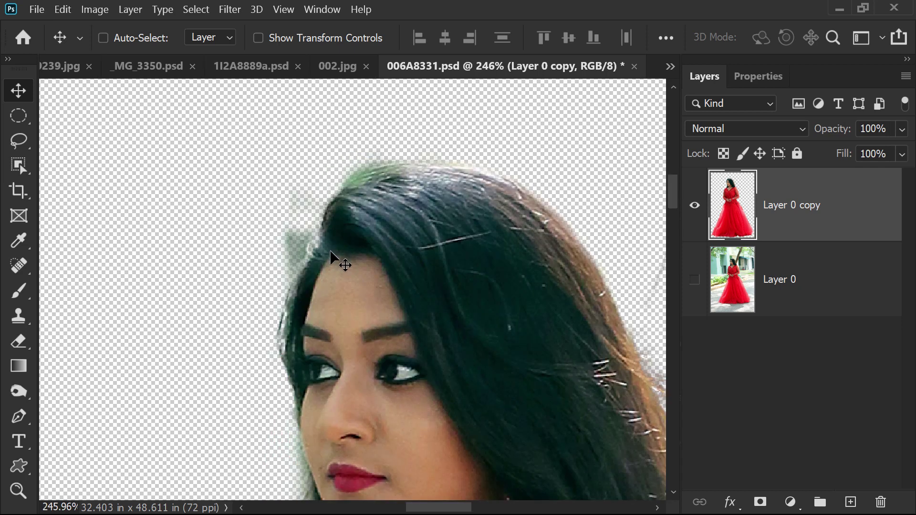
pyautogui.press('e')
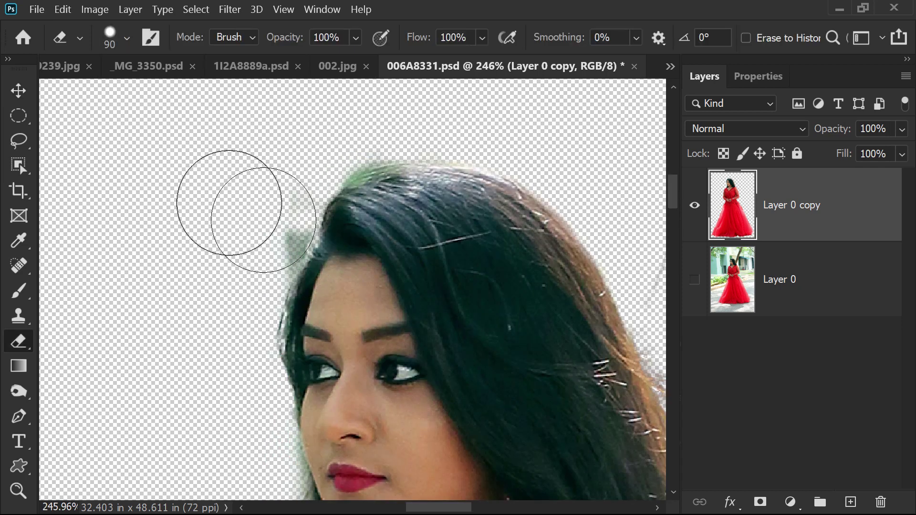
pyautogui.rightClick(19, 343)
pyautogui.click(77, 347)
pyautogui.press('[')
pyautogui.press('[')
pyautogui.press('[')
pyautogui.press('[')
pyautogui.press('[')
pyautogui.press('[')
pyautogui.press('[')
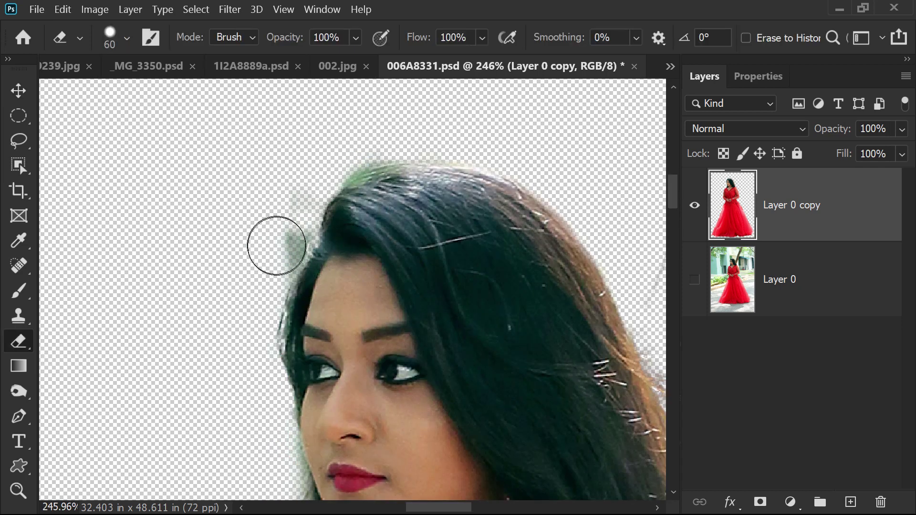
pyautogui.press('[')
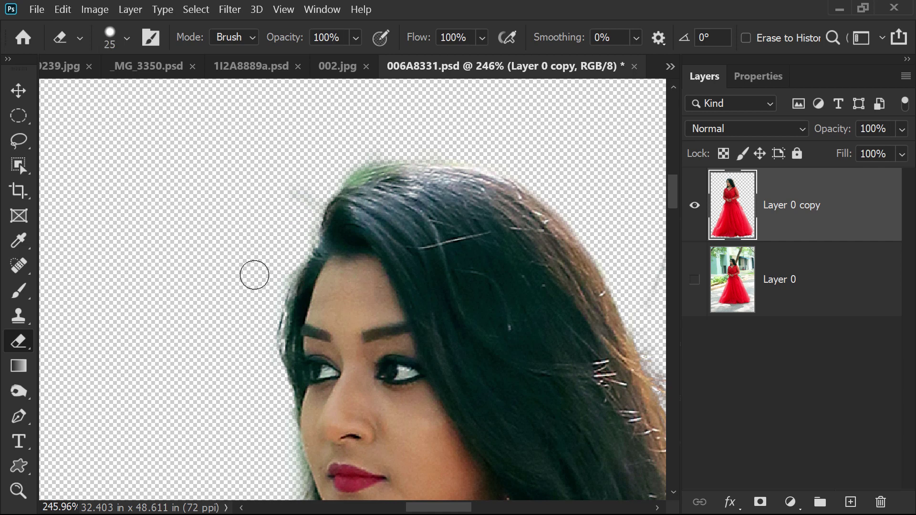
# - Soften the Eraser, set it to size 30, and erase the remaining background fringe around the woman's hair
pyautogui.rightClick(289, 263)
pyautogui.moveTo(428, 316); pyautogui.dragTo(269, 319)
pyautogui.press('Return')
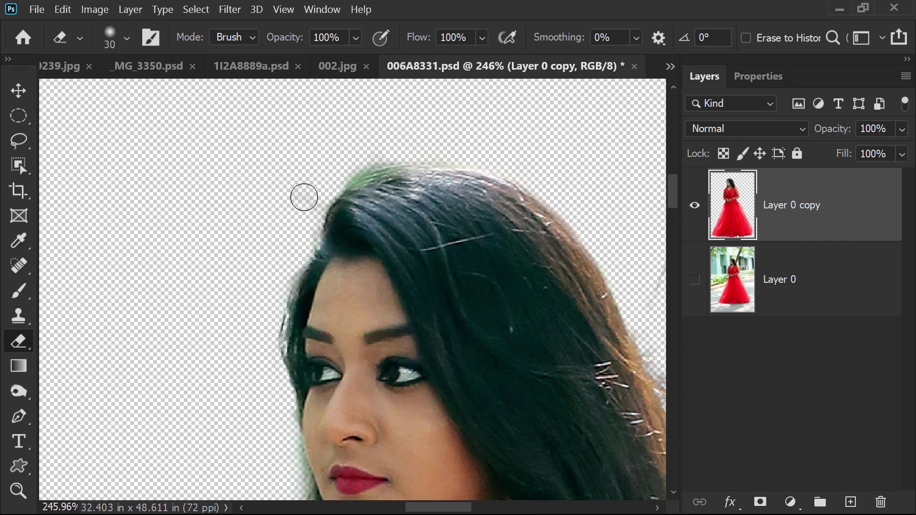
pyautogui.click(359, 178)
pyautogui.moveTo(597, 343); pyautogui.dragTo(284, 136)
pyautogui.moveTo(417, 220); pyautogui.dragTo(349, 176)
pyautogui.moveTo(378, 229)
pyautogui.mouseDown()
pyautogui.moveTo(378, 372)
pyautogui.moveTo(395, 360)
pyautogui.moveTo(385, 396)
pyautogui.mouseUp()
pyautogui.scroll(-3, 388, 287)
# - Outline the brown outer strip of hair above the shoulder with the Polygonal Lasso tool
pyautogui.click(15, 146)
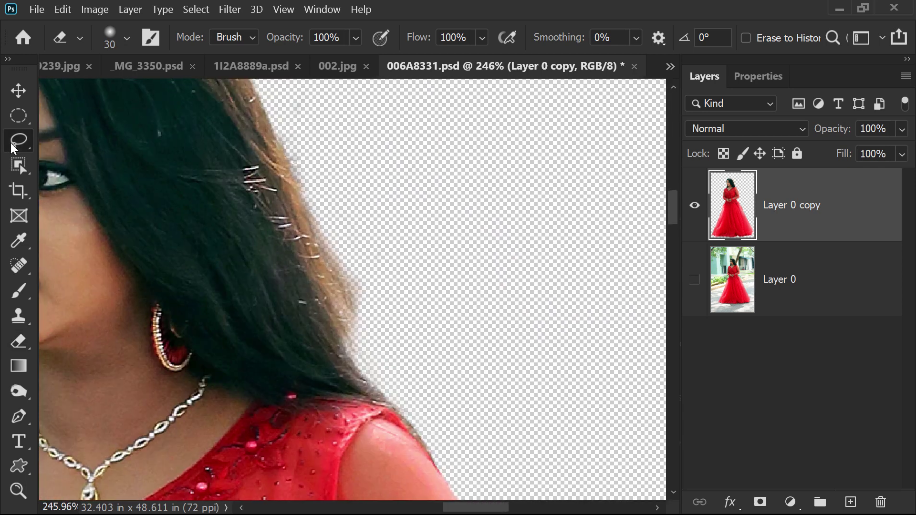
pyautogui.click(89, 158)
pyautogui.click(424, 376)
pyautogui.click(350, 350)
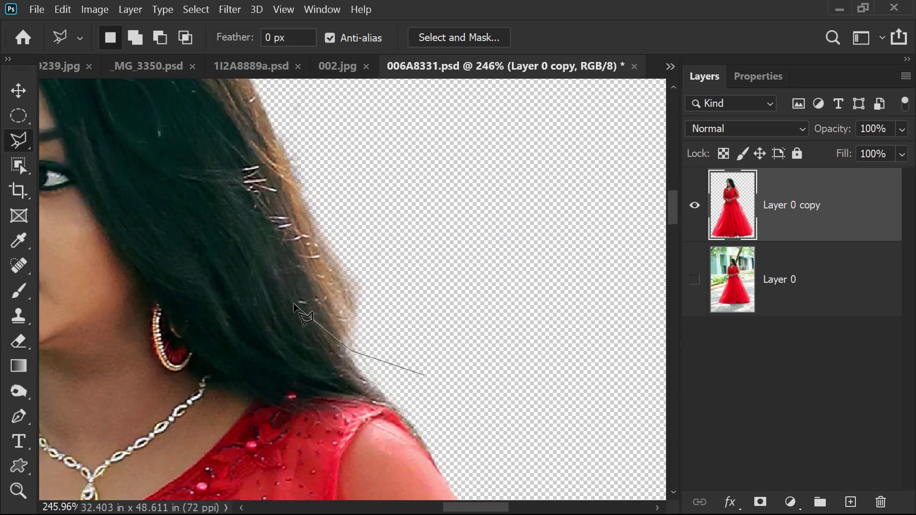
pyautogui.click(286, 286)
pyautogui.click(244, 186)
pyautogui.doubleClick(403, 283)
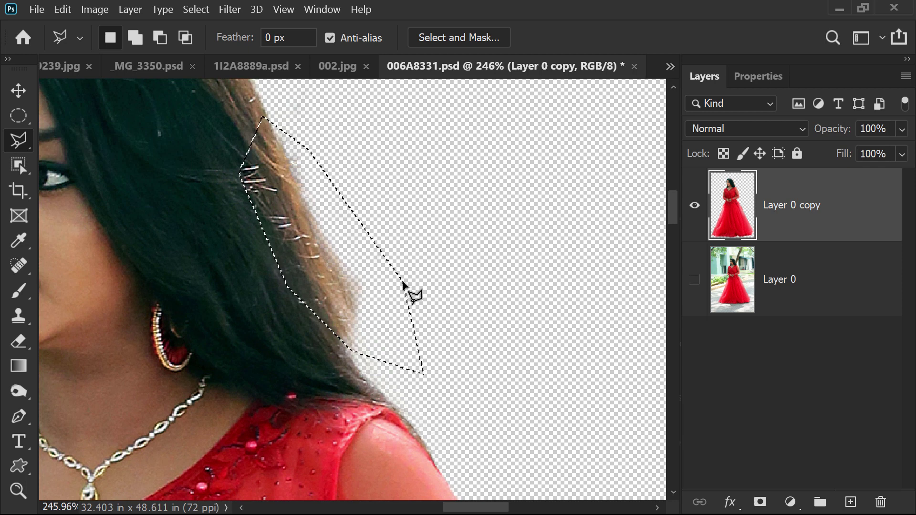
# - Feather the hair selection by 5 pixels and copy the selected hair to a new layer
pyautogui.hotkey('shift', 'F6')
pyautogui.write('5')
pyautogui.press('Return')
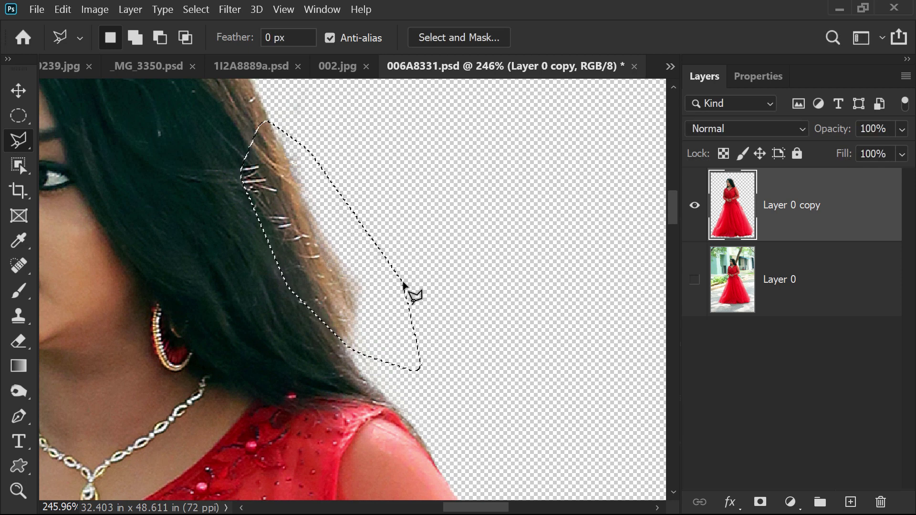
pyautogui.hotkey('ctrl', 'j')
pyautogui.press('v')
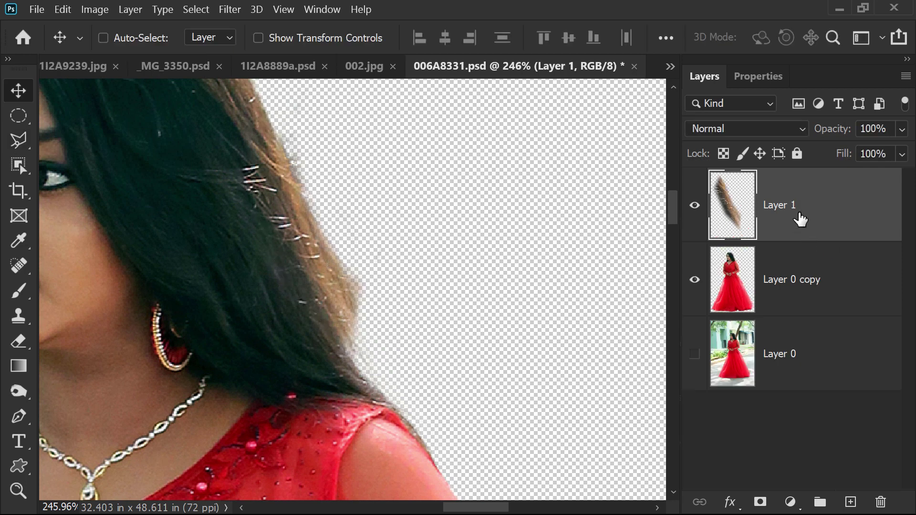
# - Place the copied hair layer beneath Layer 0 copy and shift it down to fill the hair edge above the shoulder
pyautogui.moveTo(800, 220); pyautogui.dragTo(801, 307)
pyautogui.moveTo(302, 278); pyautogui.dragTo(379, 414)
pyautogui.moveTo(378, 329); pyautogui.dragTo(402, 257)
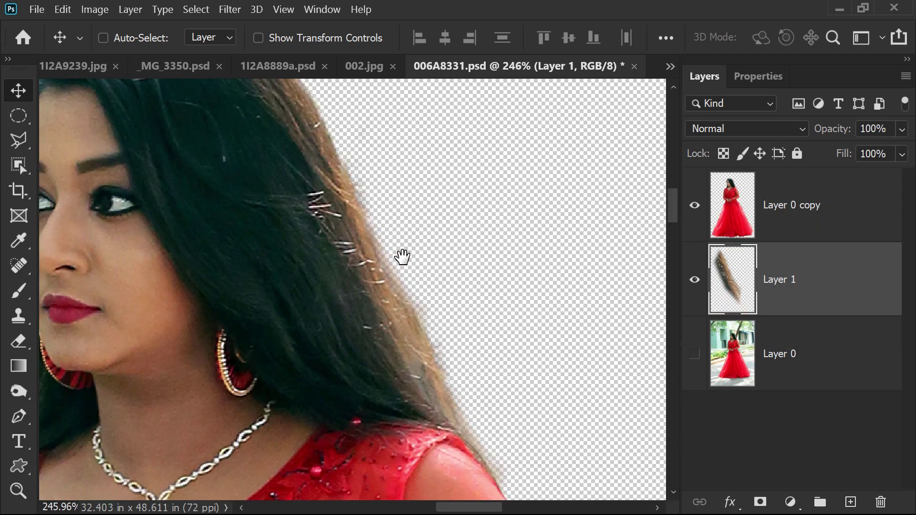
# - Merge the copied hair layer with Layer 0 copy into a single cutout layer
pyautogui.hotkey('ctrl', '-')
pyautogui.hotkey('ctrl', '-')
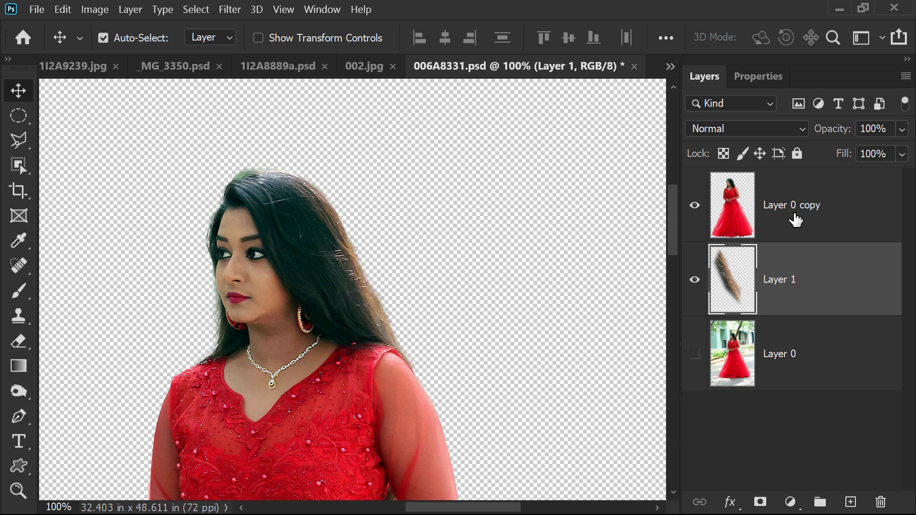
pyautogui.keyDown('ctrl'); pyautogui.click(795, 220); pyautogui.keyUp('ctrl')
pyautogui.hotkey('ctrl', 'e')
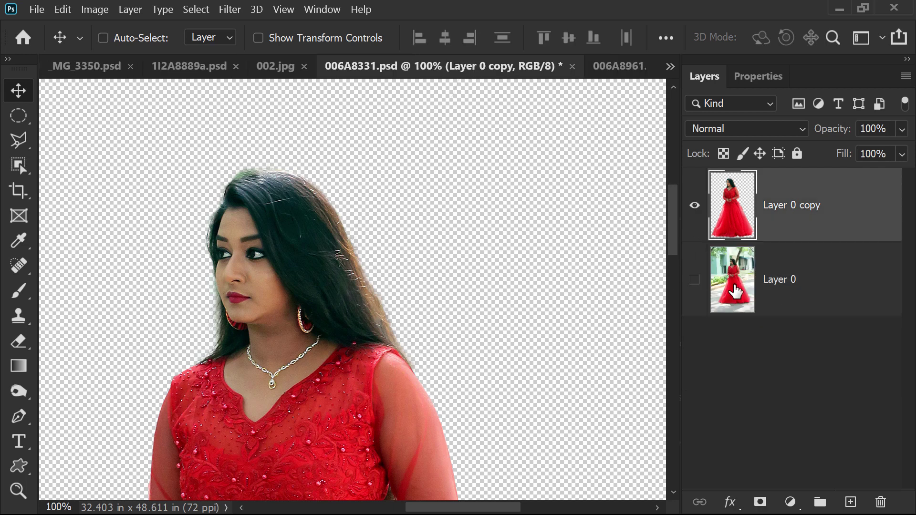
# - Make the original photo on Layer 0 visible behind the cutout and select Layer 0 copy
pyautogui.click(694, 279)
pyautogui.click(760, 280)
pyautogui.click(772, 198)
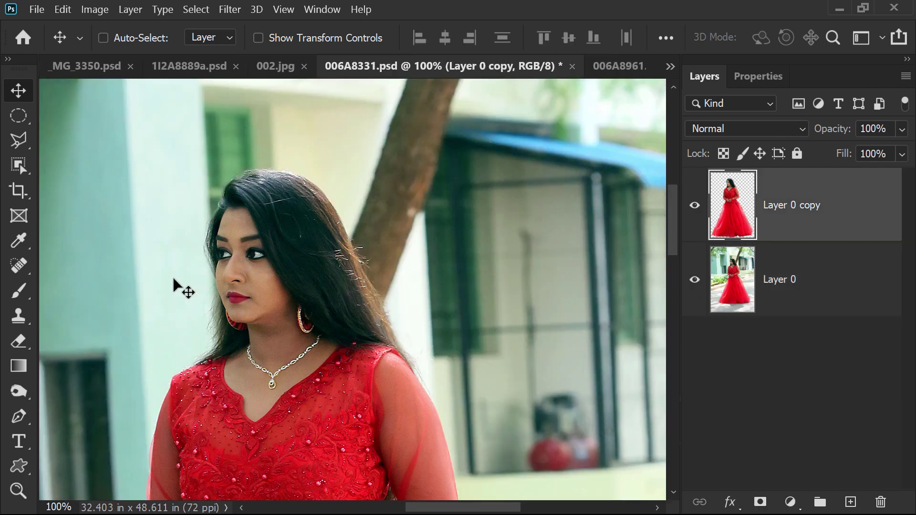
# - Try the cutout on either side of the original figure to check its edges and undo both moves
pyautogui.moveTo(182, 287); pyautogui.dragTo(456, 269)
pyautogui.hotkey('ctrl', '0')
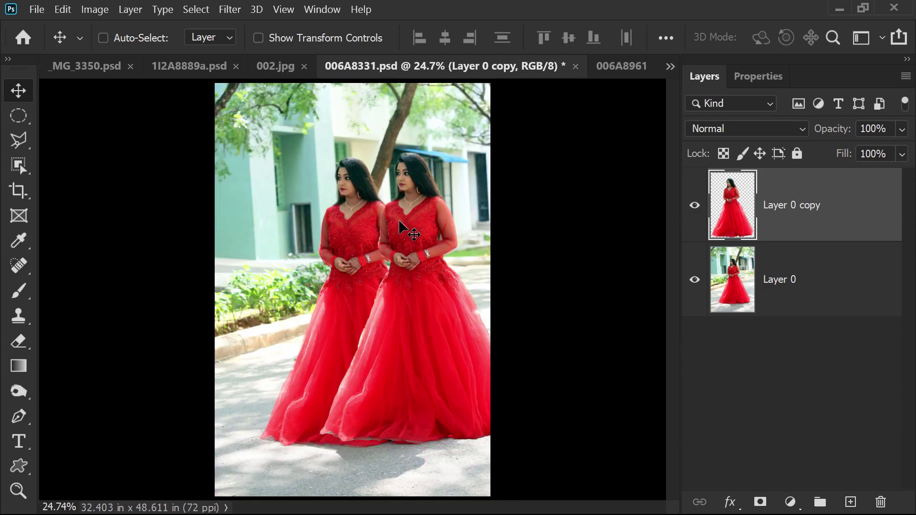
pyautogui.moveTo(409, 213); pyautogui.dragTo(307, 228)
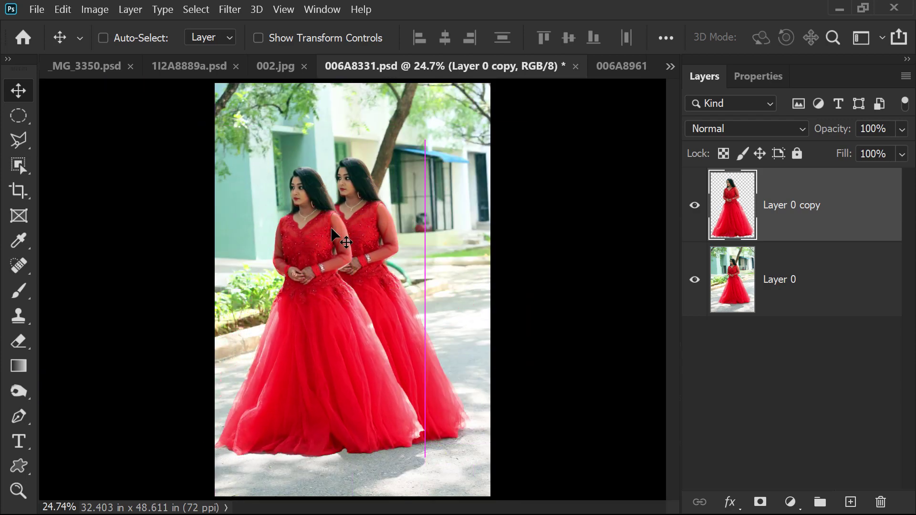
pyautogui.hotkey('ctrl', 'z')
pyautogui.hotkey('ctrl', 'z')
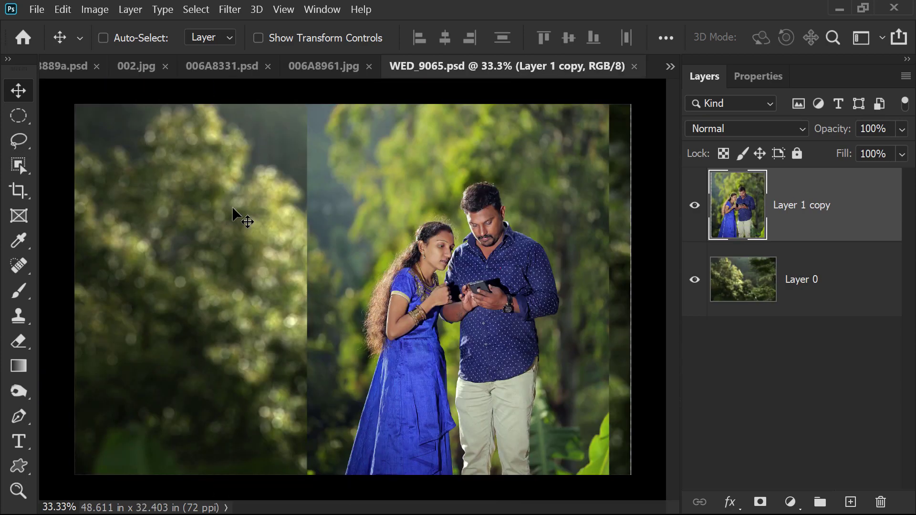
# - Select the couple on Layer 1 copy of WED_9065.psd with the Object Selection tool and compare the outline against the plain background
pyautogui.moveTo(314, 187); pyautogui.dragTo(633, 356)
pyautogui.moveTo(335, 307); pyautogui.dragTo(384, 279)
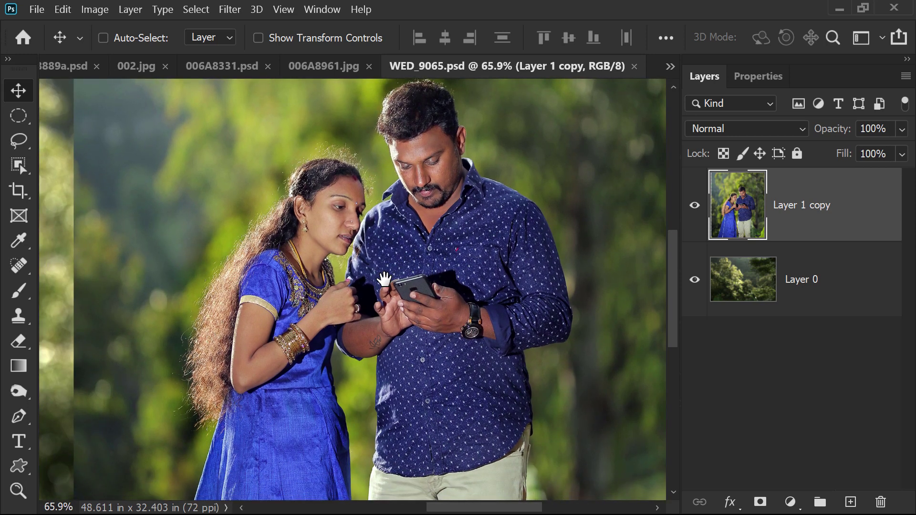
pyautogui.hotkey('ctrl', '0')
pyautogui.click(17, 166)
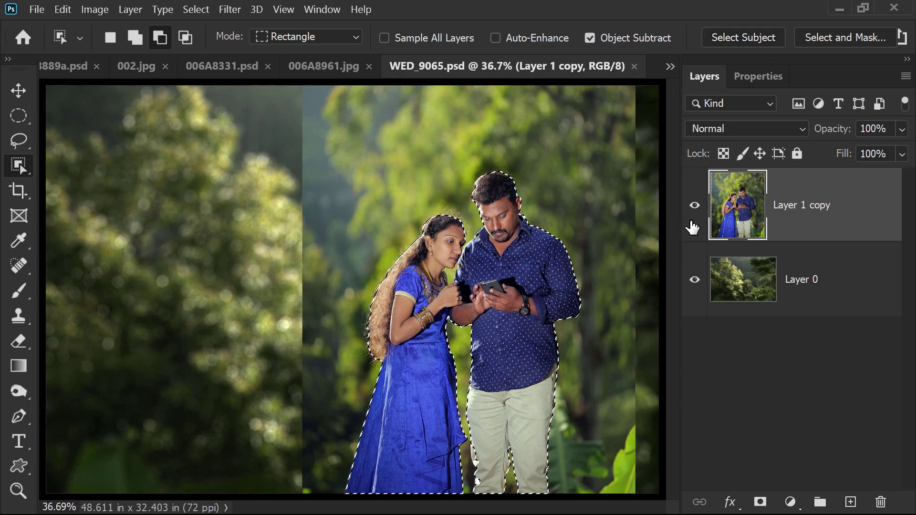
pyautogui.click(695, 206)
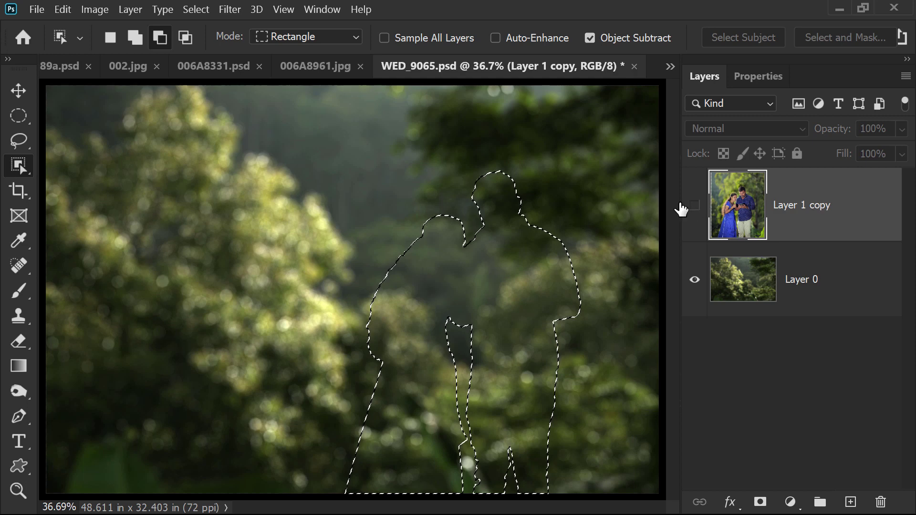
pyautogui.click(694, 208)
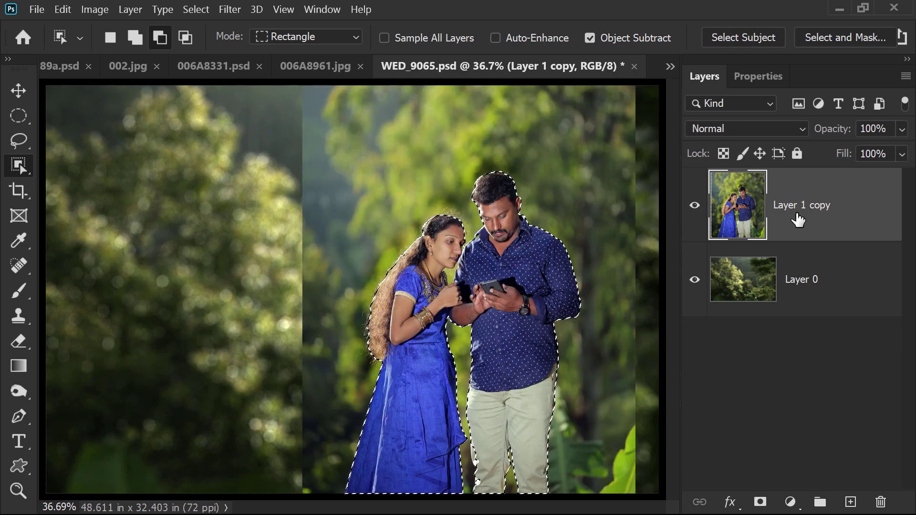
# - Open Select and Mask and subtract the green gap between the woman's neck and the man's arm using Object Selection in Lasso mode
pyautogui.moveTo(357, 178); pyautogui.dragTo(553, 318)
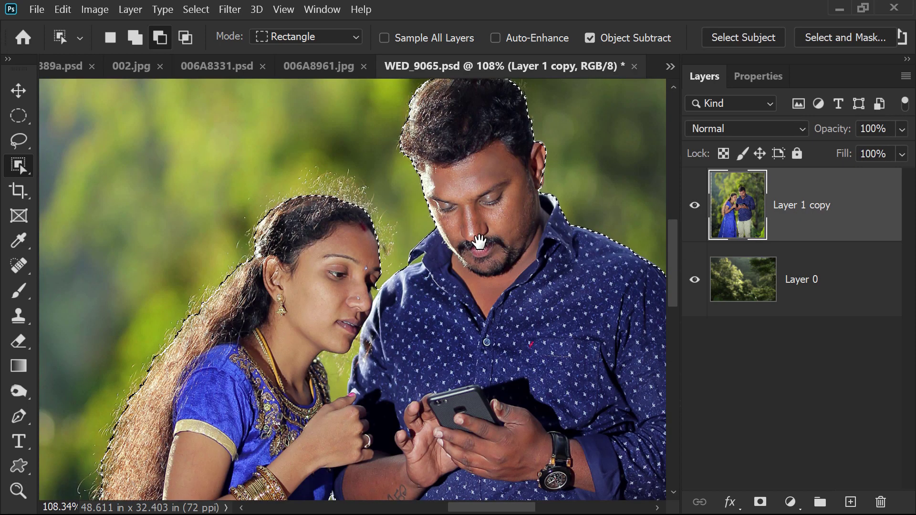
pyautogui.moveTo(225, 305); pyautogui.dragTo(541, 441)
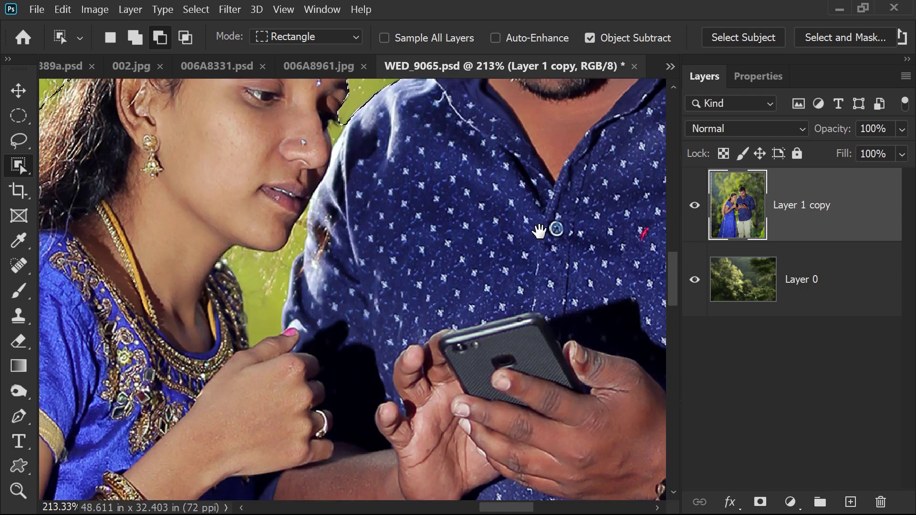
pyautogui.click(830, 41)
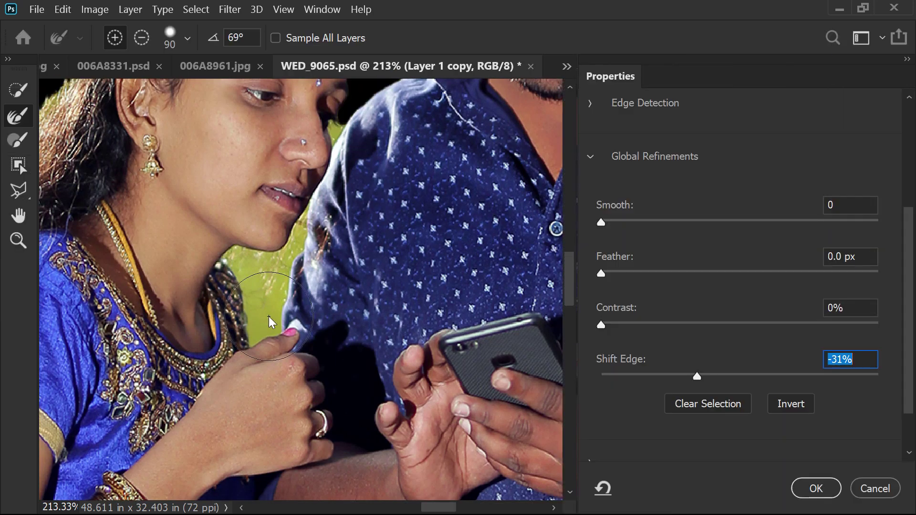
pyautogui.click(18, 165)
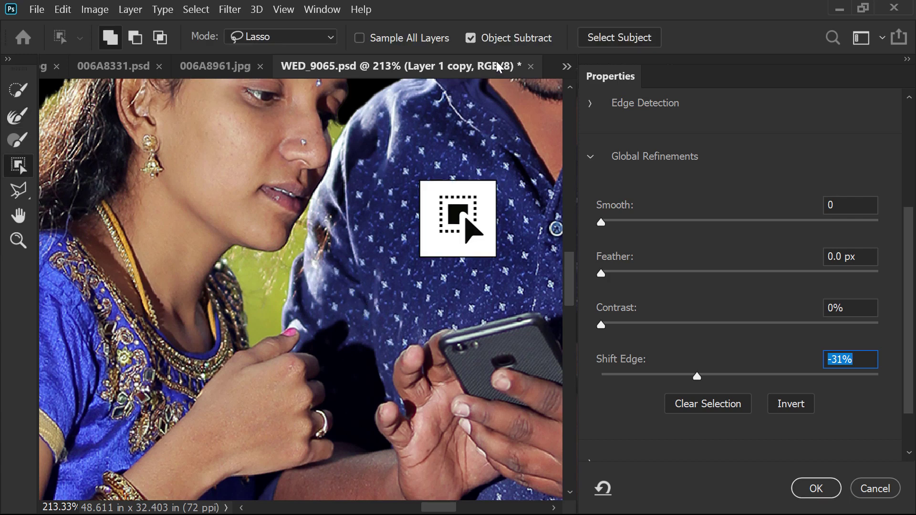
pyautogui.press('alt')
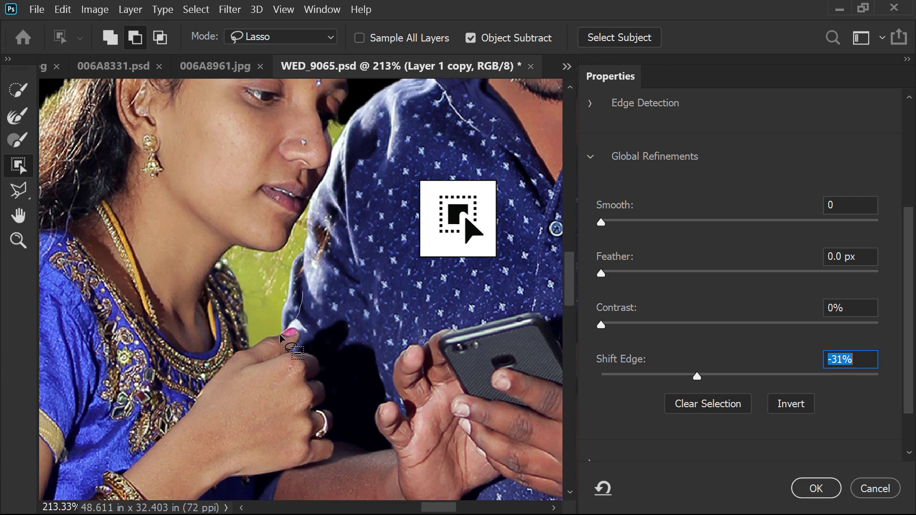
pyautogui.moveTo(290, 210)
pyautogui.mouseDown()
pyautogui.moveTo(302, 321)
pyautogui.moveTo(269, 343)
pyautogui.moveTo(235, 347)
pyautogui.mouseUp()
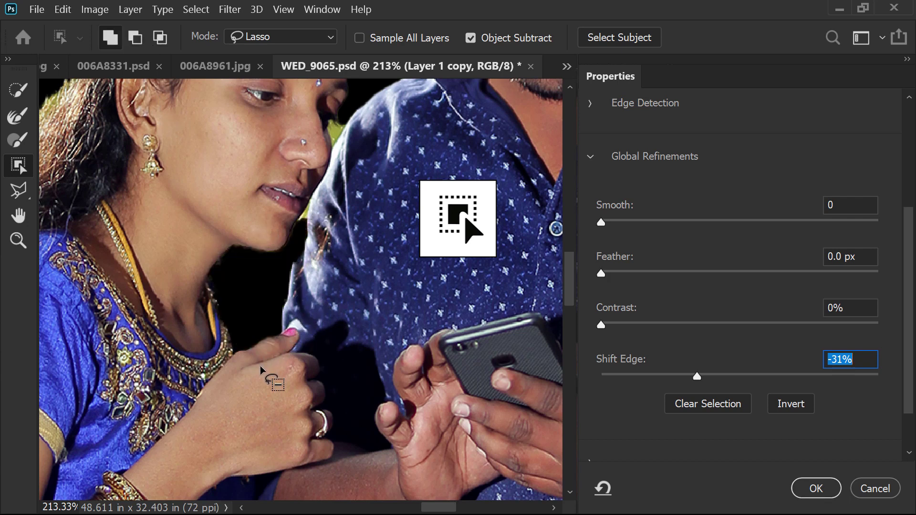
# - Switch the mask preview to Overlay and inspect the edges around the woman's head and neckline
pyautogui.moveTo(324, 152); pyautogui.dragTo(395, 319)
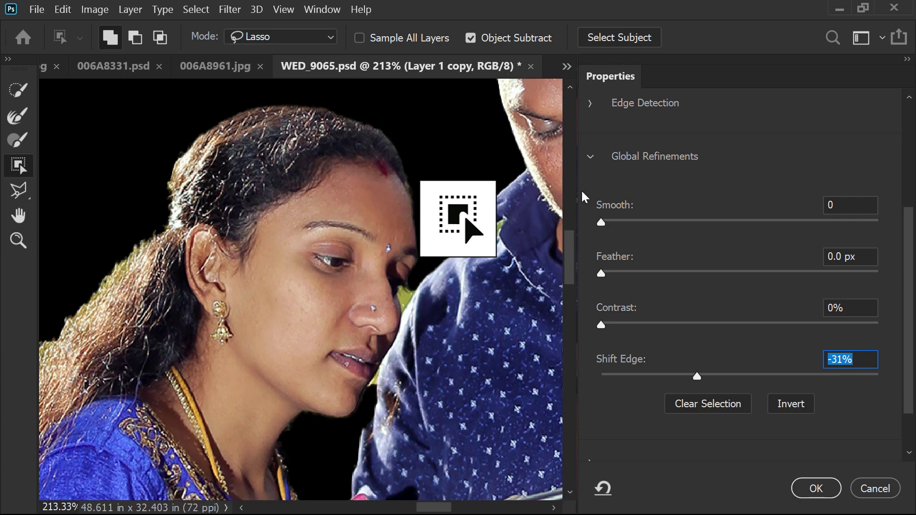
pyautogui.click(591, 157)
pyautogui.click(667, 150)
pyautogui.click(643, 265)
pyautogui.click(827, 132)
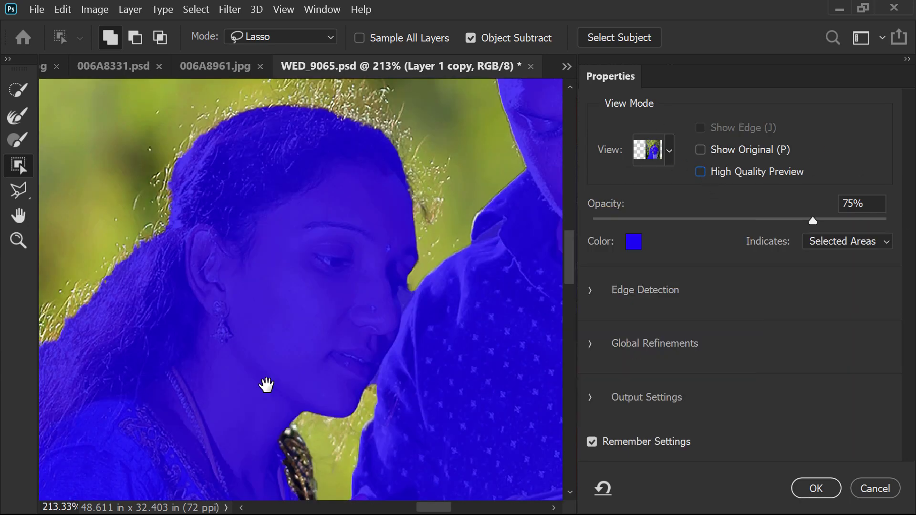
pyautogui.moveTo(266, 385); pyautogui.dragTo(316, 241)
pyautogui.moveTo(159, 213); pyautogui.dragTo(549, 358)
pyautogui.moveTo(250, 194)
pyautogui.mouseDown()
pyautogui.moveTo(273, 203)
pyautogui.moveTo(311, 275)
pyautogui.moveTo(313, 350)
pyautogui.moveTo(234, 279)
pyautogui.moveTo(249, 193)
pyautogui.moveTo(304, 244)
pyautogui.mouseUp()
pyautogui.hotkey('ctrl', '-')
pyautogui.hotkey('ctrl', '-')
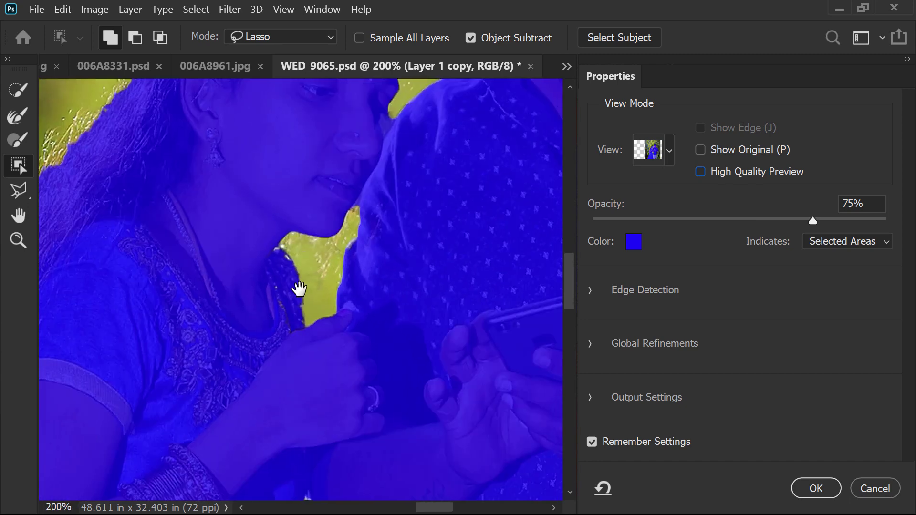
# - Set the overlay color to red and its opacity to 46%
pyautogui.moveTo(299, 288); pyautogui.dragTo(258, 390)
pyautogui.click(633, 242)
pyautogui.click(628, 82)
pyautogui.click(746, 74)
pyautogui.moveTo(813, 220); pyautogui.dragTo(729, 232)
# - Subtract the small background gap beneath the man's shirt collar from the selection with the Lasso tool
pyautogui.moveTo(334, 191)
pyautogui.mouseDown()
pyautogui.moveTo(361, 246)
pyautogui.moveTo(336, 307)
pyautogui.moveTo(352, 217)
pyautogui.mouseUp()
pyautogui.moveTo(227, 297); pyautogui.dragTo(39, 424)
pyautogui.moveTo(244, 270); pyautogui.dragTo(279, 282)
pyautogui.rightClick(23, 193)
pyautogui.click(62, 187)
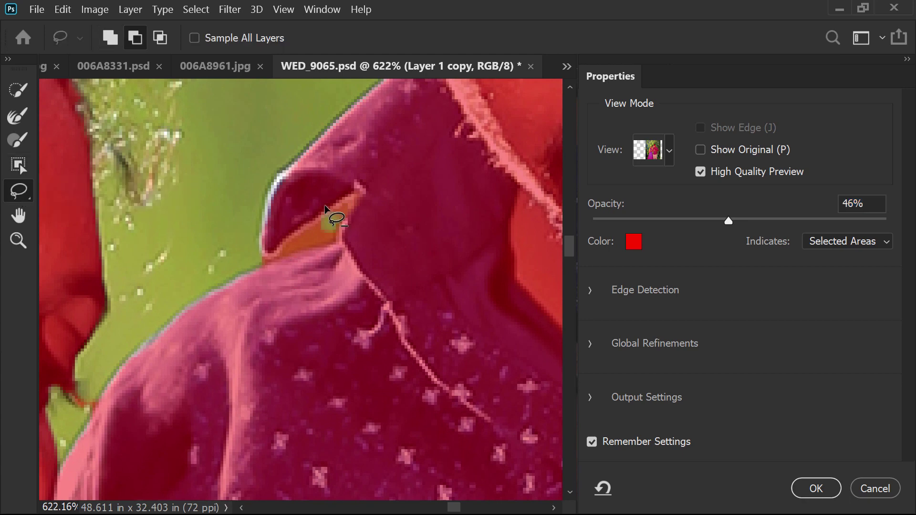
pyautogui.moveTo(354, 198)
pyautogui.mouseDown()
pyautogui.moveTo(257, 264)
pyautogui.moveTo(334, 204)
pyautogui.mouseUp()
# - Correct the remaining small selection errors around the couple with the Quick Selection and Lasso tools
pyautogui.hotkey('ctrl', '1')
pyautogui.moveTo(337, 273); pyautogui.dragTo(382, 85)
pyautogui.moveTo(374, 388); pyautogui.dragTo(265, 86)
pyautogui.moveTo(145, 210); pyautogui.dragTo(442, 358)
pyautogui.press('w')
pyautogui.moveTo(151, 266); pyautogui.dragTo(190, 296)
pyautogui.moveTo(207, 342); pyautogui.dragTo(186, 334)
pyautogui.click(18, 191)
pyautogui.moveTo(190, 173); pyautogui.dragTo(495, 301)
pyautogui.moveTo(308, 230)
pyautogui.mouseDown()
pyautogui.moveTo(303, 319)
pyautogui.moveTo(305, 228)
pyautogui.mouseUp()
pyautogui.hotkey('ctrl', '1')
pyautogui.scroll(5, 323, 344)
pyautogui.hscroll(-3, 268, 352)
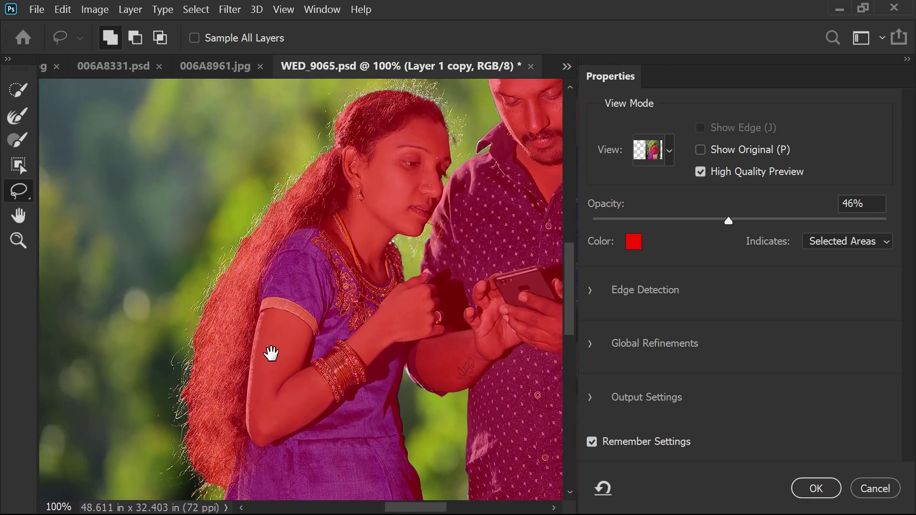
# - Set the Refine Edge Brush to size 50 and paint along the outer edge of the woman's long hair
pyautogui.press('r')
pyautogui.press('[')
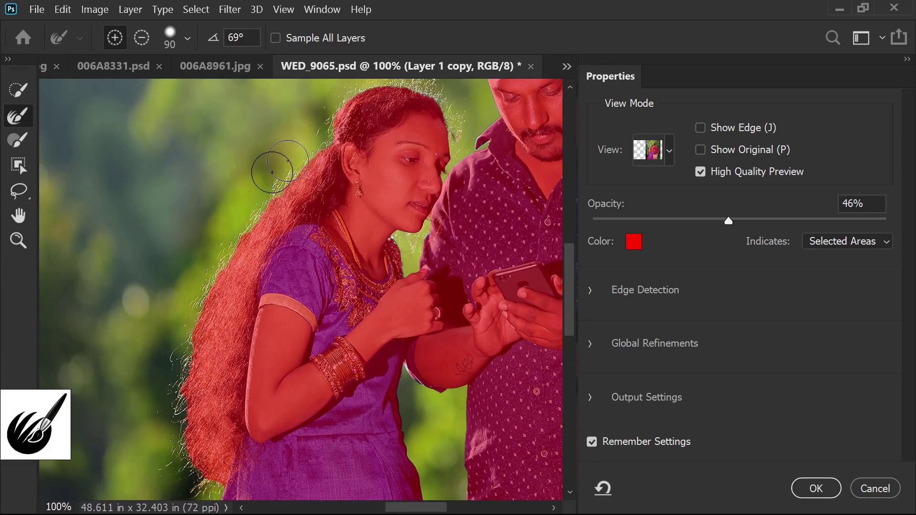
pyautogui.press('[')
pyautogui.press('[')
pyautogui.press('[')
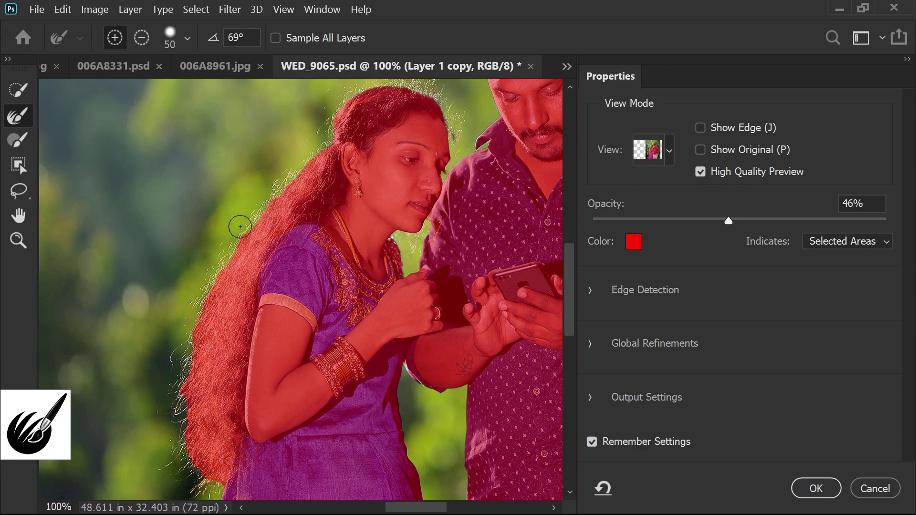
pyautogui.moveTo(191, 353); pyautogui.dragTo(174, 346)
pyautogui.moveTo(192, 411); pyautogui.dragTo(194, 236)
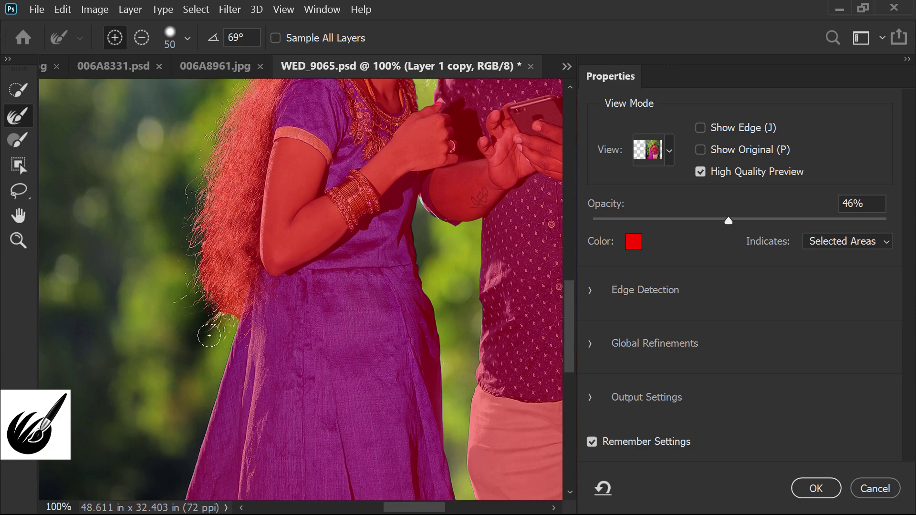
# - Reduce the Refine Edge Brush to size 30 and show the mask around the woman's head in Black & White view
pyautogui.moveTo(268, 168); pyautogui.dragTo(77, 483)
pyautogui.press('[')
pyautogui.press('[')
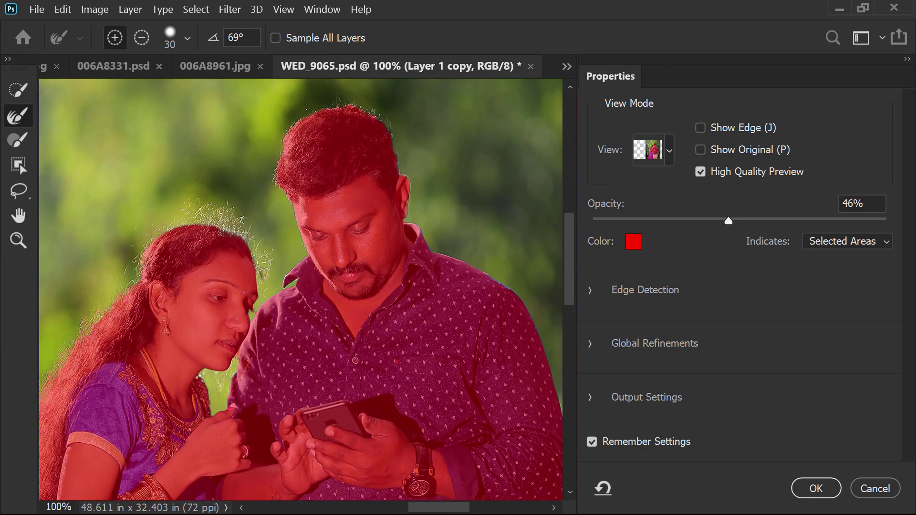
pyautogui.click(654, 150)
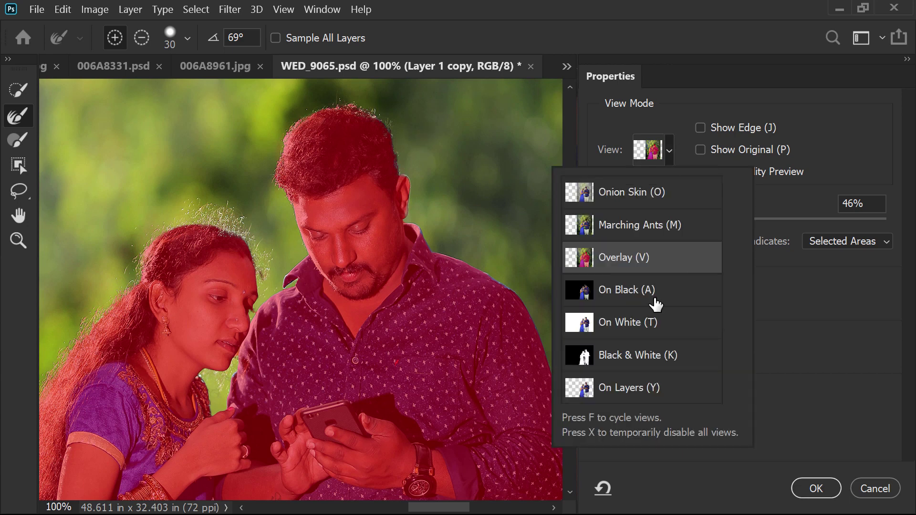
pyautogui.click(649, 354)
pyautogui.moveTo(185, 160); pyautogui.dragTo(429, 306)
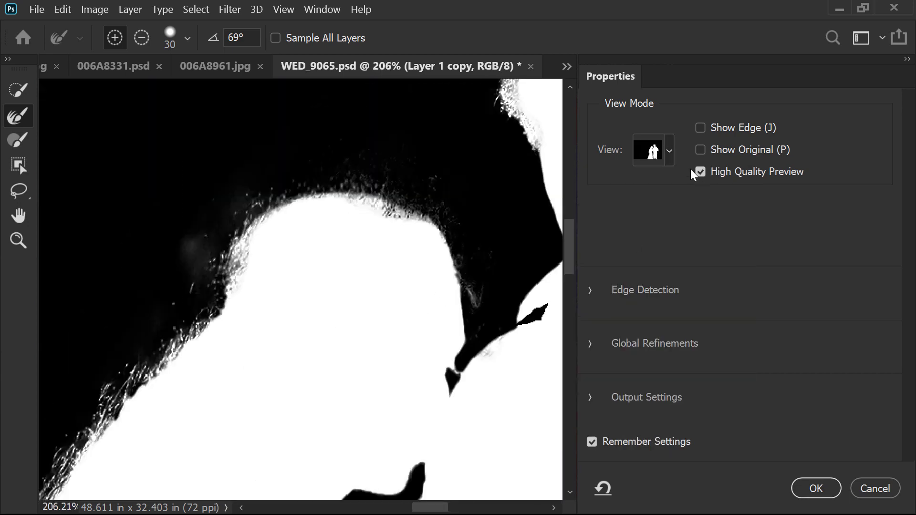
pyautogui.click(670, 155)
pyautogui.click(164, 259)
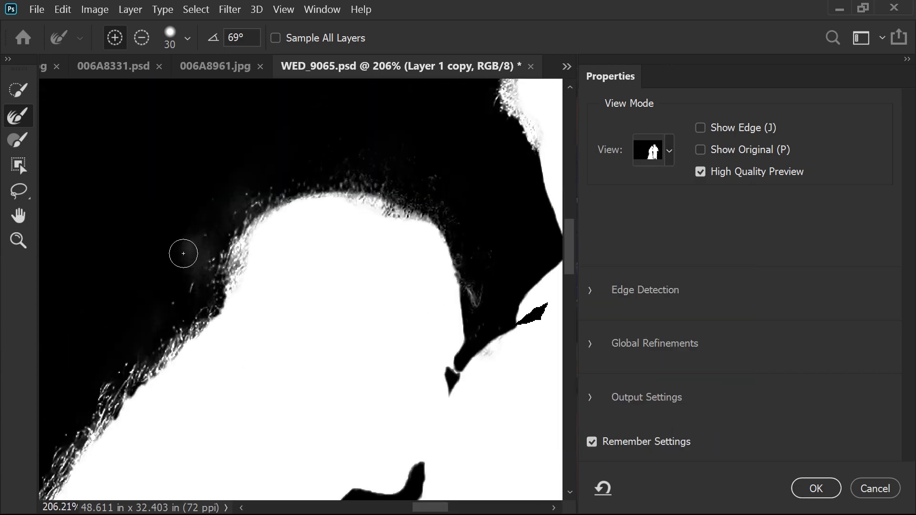
# - Brush the gray haze beside the woman's head out of the mask with the Refine Edge Brush in subtract mode
pyautogui.press('alt')
pyautogui.moveTo(189, 243); pyautogui.dragTo(175, 273)
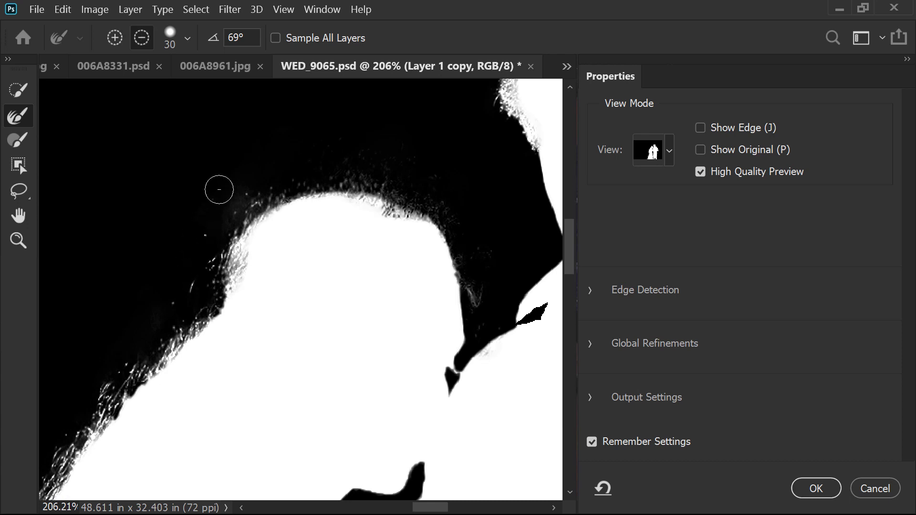
pyautogui.hotkey('ctrl', '0')
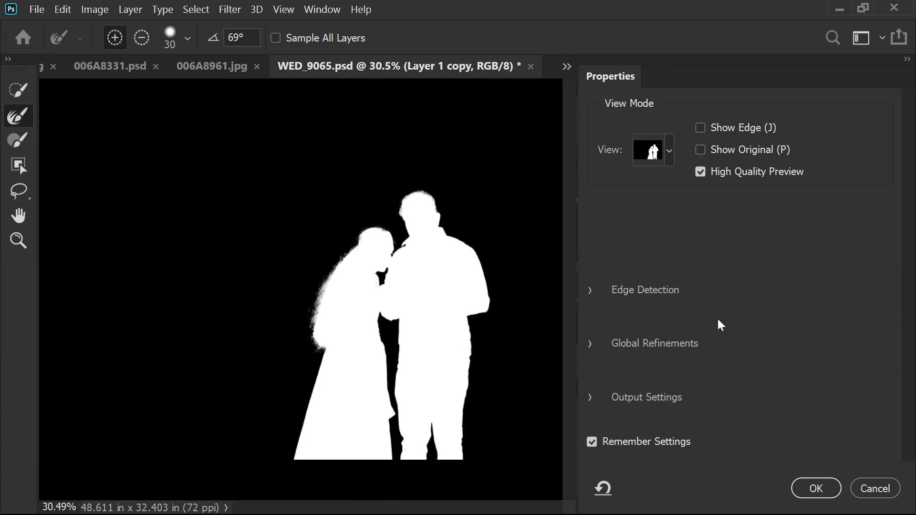
# - Output the refined couple cutout to a new layer and check its hair edges against the dark forest background
pyautogui.click(815, 488)
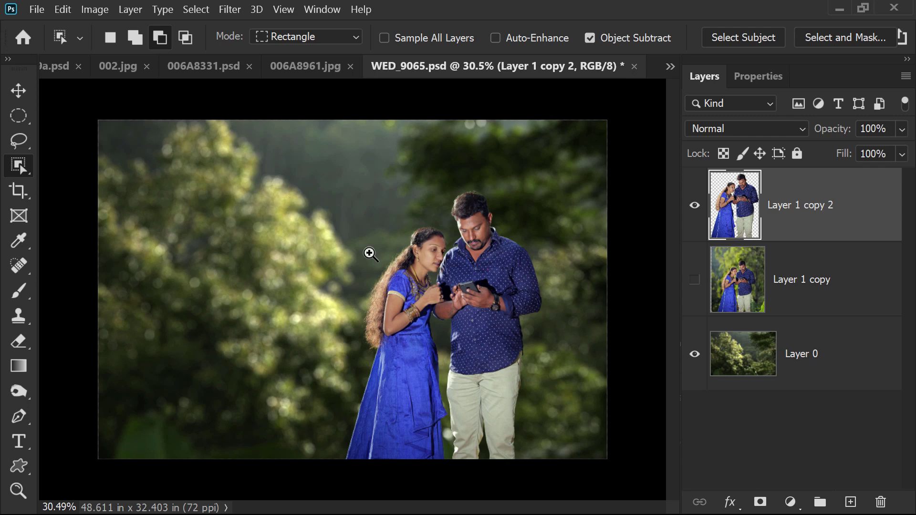
pyautogui.click(370, 254)
pyautogui.press('v')
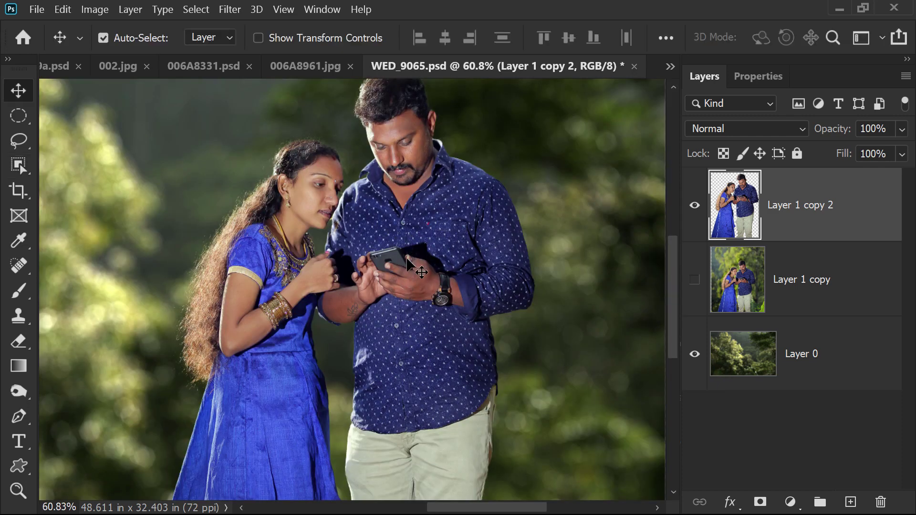
pyautogui.hotkey('ctrl', '0')
# - Make Layer 1 copy visible again and select the couple cutout layer above it
pyautogui.click(755, 365)
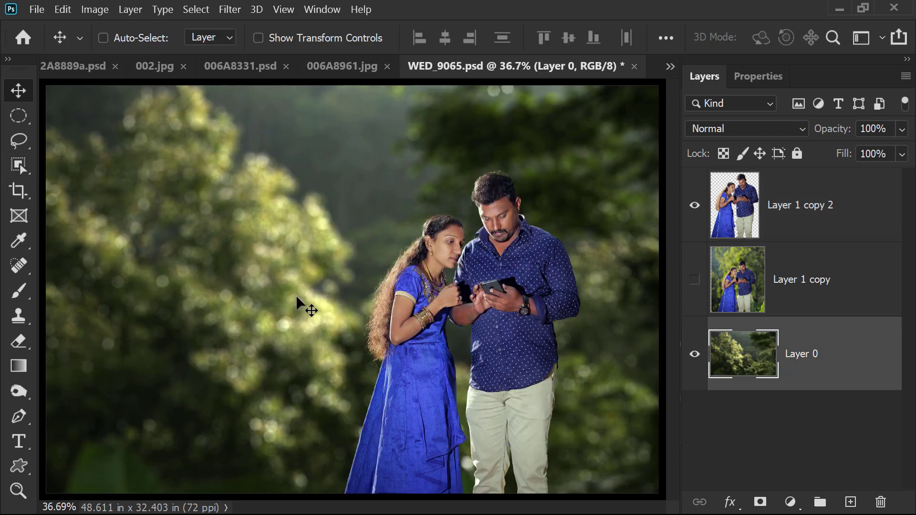
pyautogui.hotkey('ctrl', 'z')
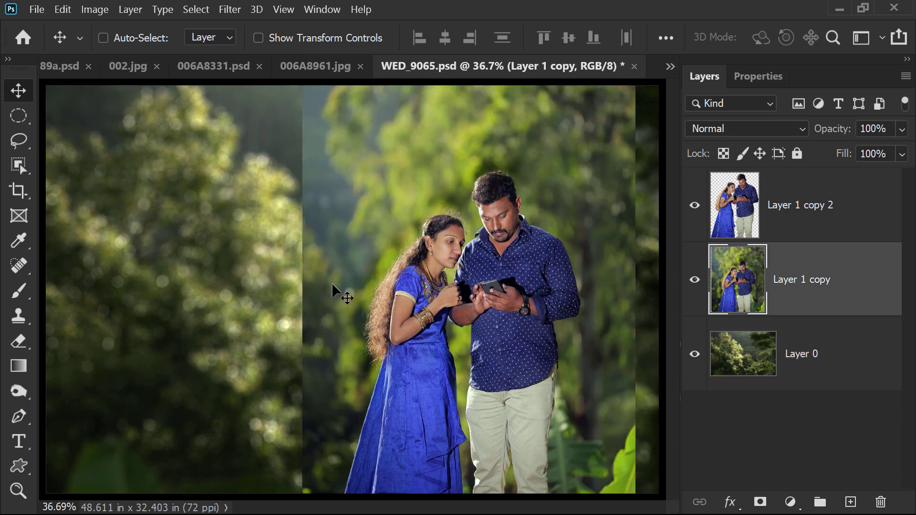
pyautogui.click(782, 210)
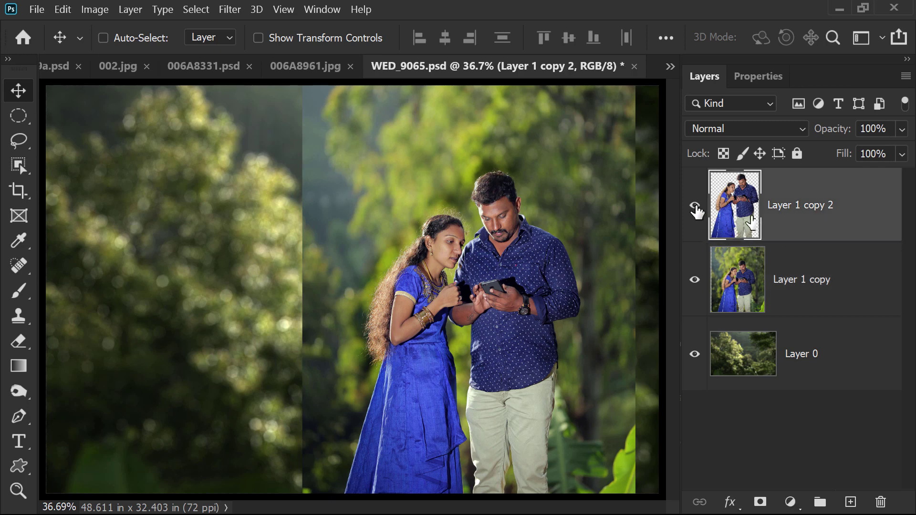
# - Hide Layer 1 copy, keep the couple cutout visible over the forest background, and select Layer 0
pyautogui.click(695, 206)
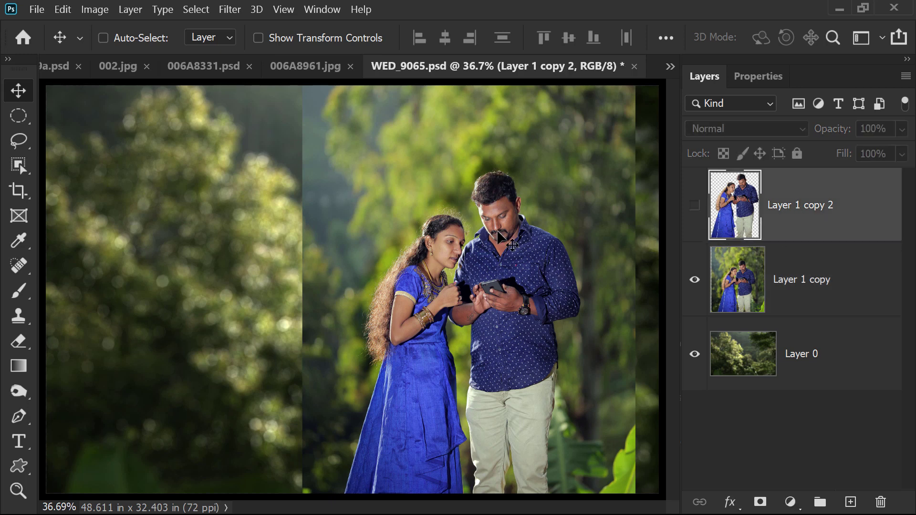
pyautogui.click(695, 281)
pyautogui.click(694, 205)
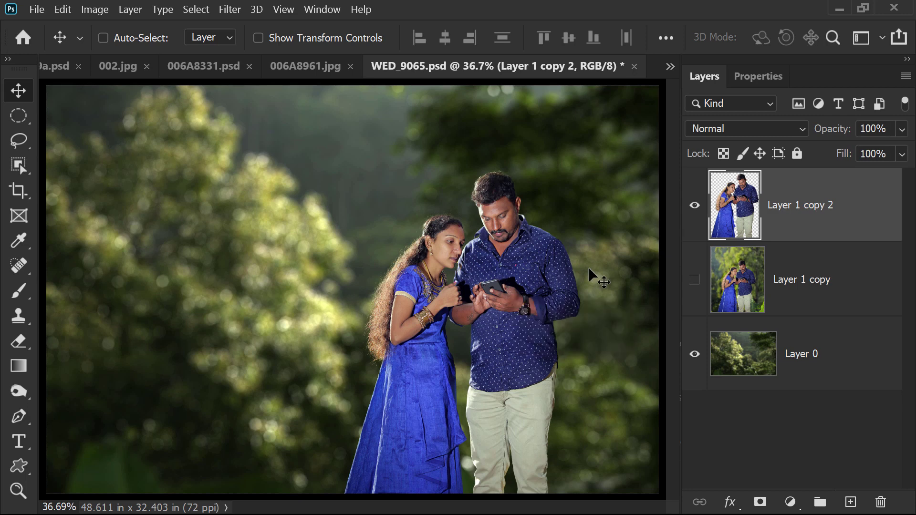
pyautogui.click(812, 369)
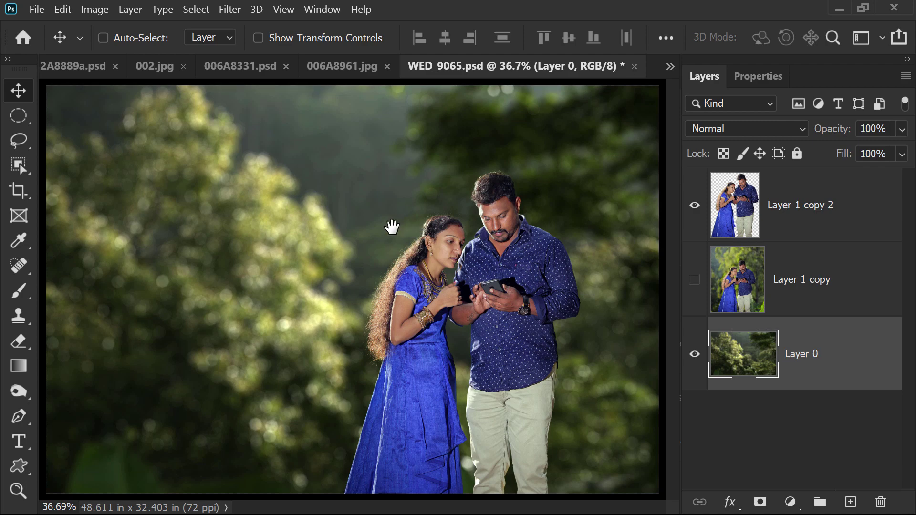
# - Examine the couple cutout up close against the forest background, checking the woman's long hair and the edges around both heads
pyautogui.moveTo(327, 212); pyautogui.dragTo(542, 371)
pyautogui.moveTo(344, 149); pyautogui.dragTo(335, 228)
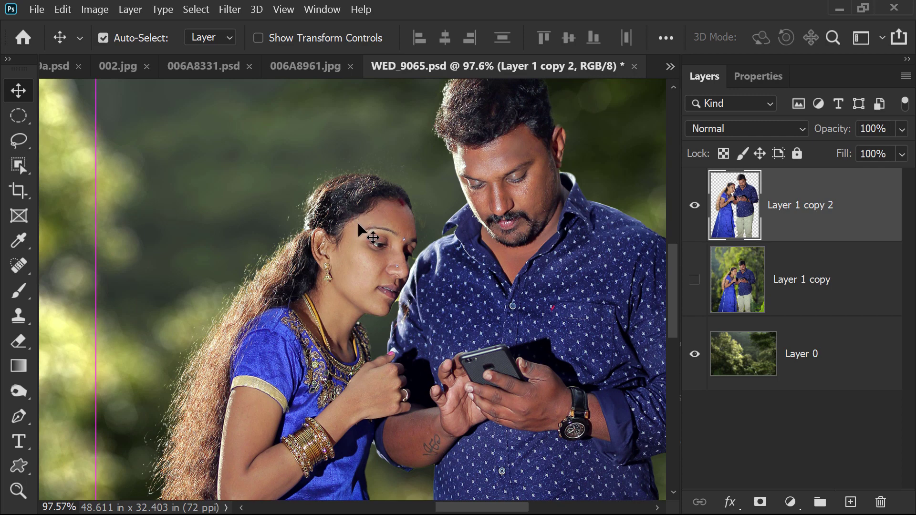
pyautogui.hotkey('ctrl', '0')
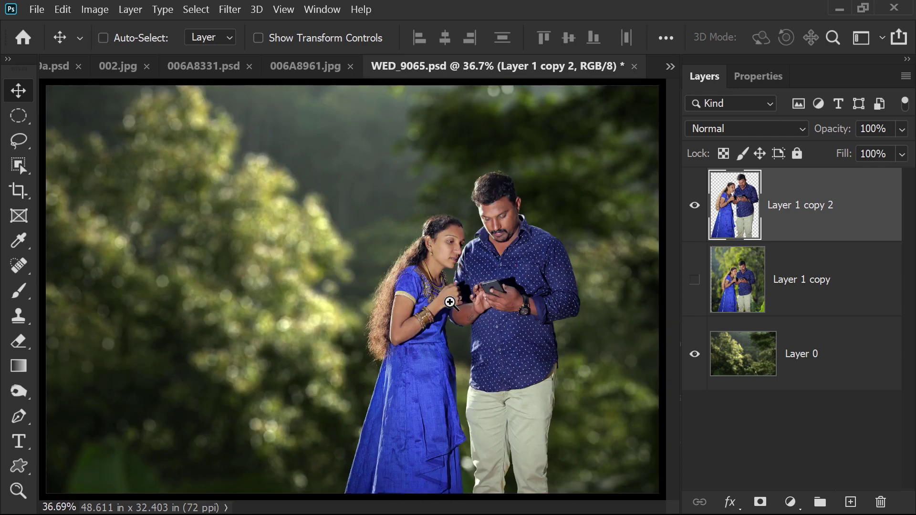
pyautogui.moveTo(450, 302); pyautogui.dragTo(470, 286)
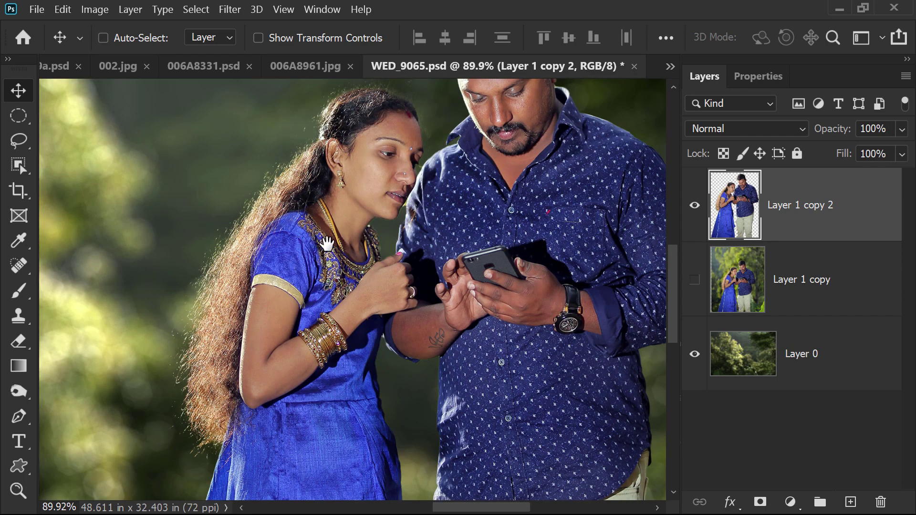
pyautogui.moveTo(357, 174); pyautogui.dragTo(309, 289)
pyautogui.moveTo(170, 222); pyautogui.dragTo(501, 387)
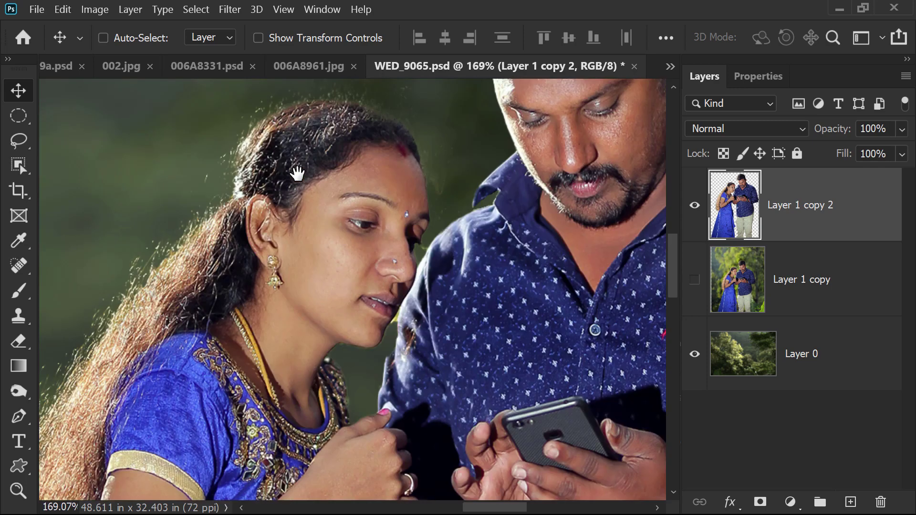
pyautogui.moveTo(95, 358); pyautogui.dragTo(265, 219)
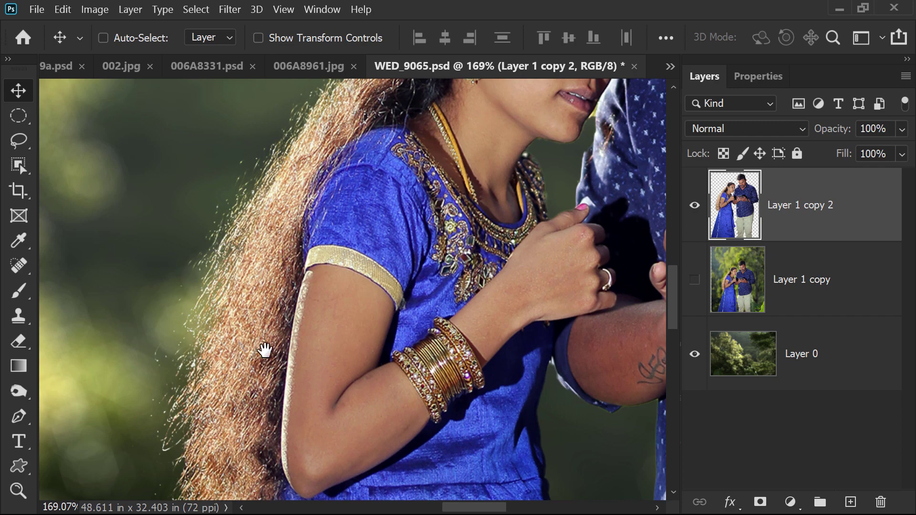
pyautogui.moveTo(264, 352); pyautogui.dragTo(262, 149)
pyautogui.hotkey('ctrl', '0')
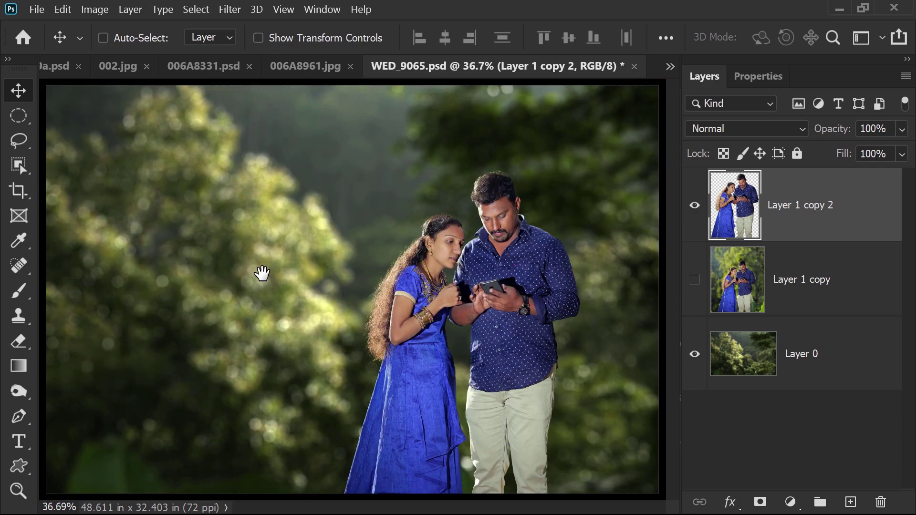
# - Switch to 006A8961.jpg and review the woman's hair cutout against the dark gray fill
pyautogui.click(302, 65)
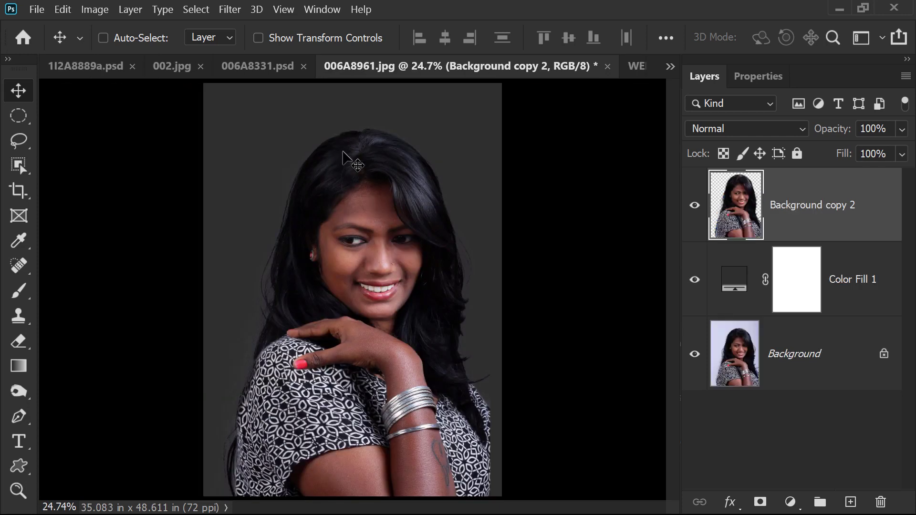
pyautogui.rightClick(355, 213)
pyautogui.click(404, 204)
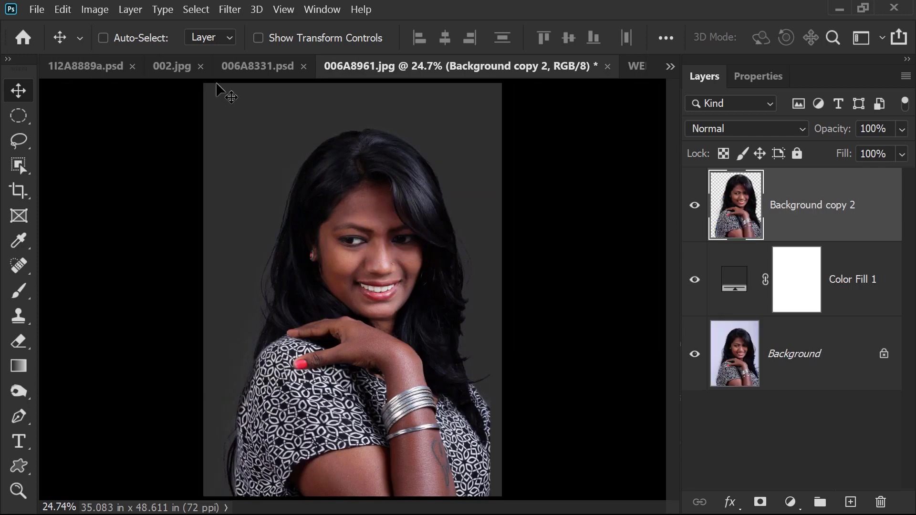
# - In 002.jpg, move the woman cutout beside the original figure to compare the hair edges, and move it back over her
pyautogui.click(177, 66)
pyautogui.hotkey('ctrl', 'space')
pyautogui.moveTo(190, 140); pyautogui.dragTo(482, 329)
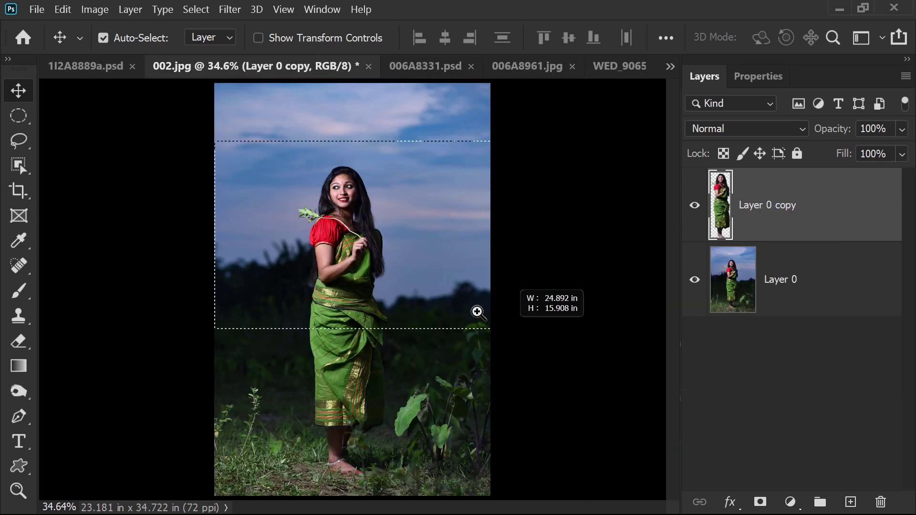
pyautogui.moveTo(329, 219); pyautogui.dragTo(541, 241)
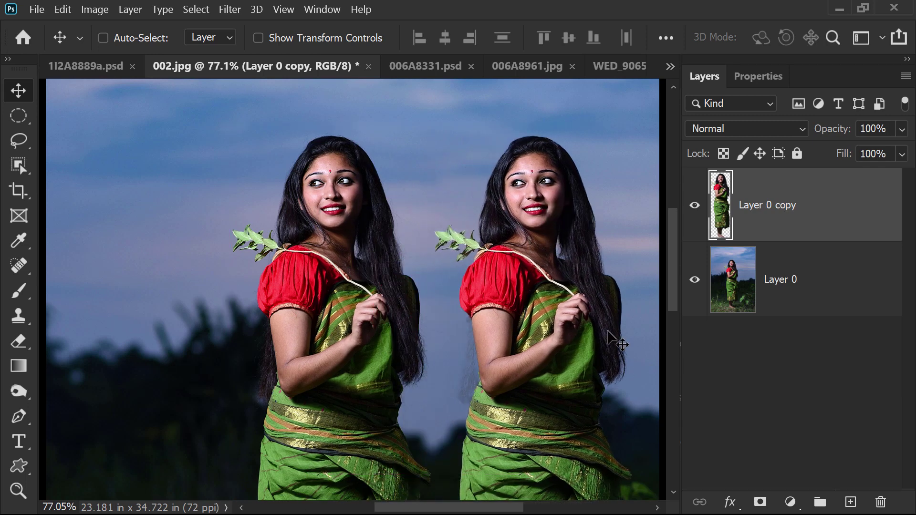
pyautogui.hotkey('ctrl', '0')
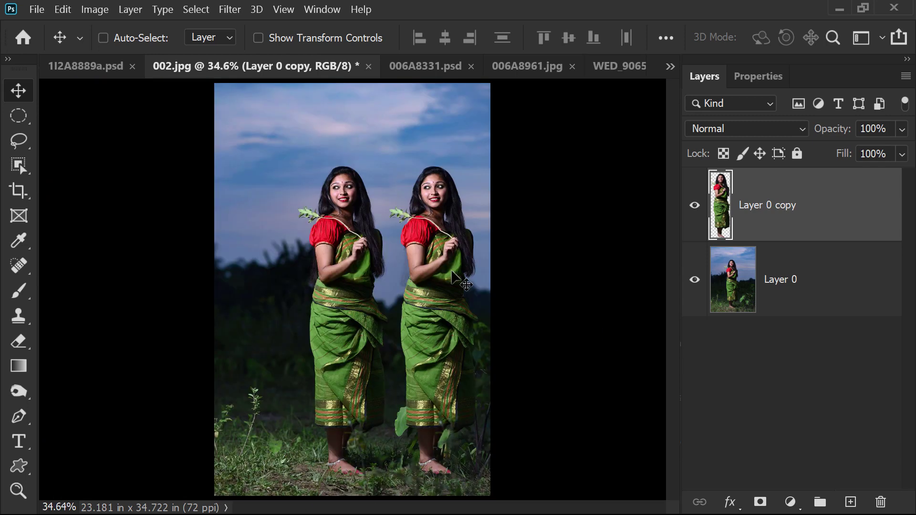
pyautogui.moveTo(452, 276); pyautogui.dragTo(350, 251)
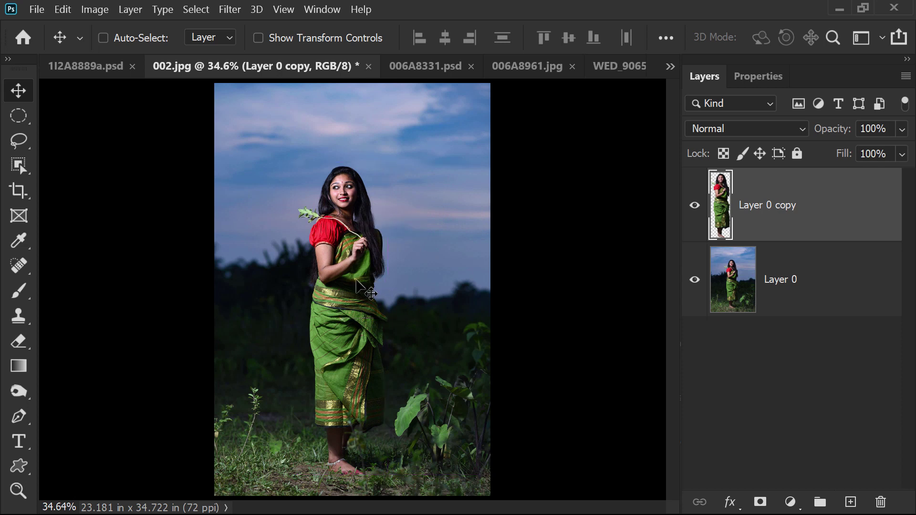